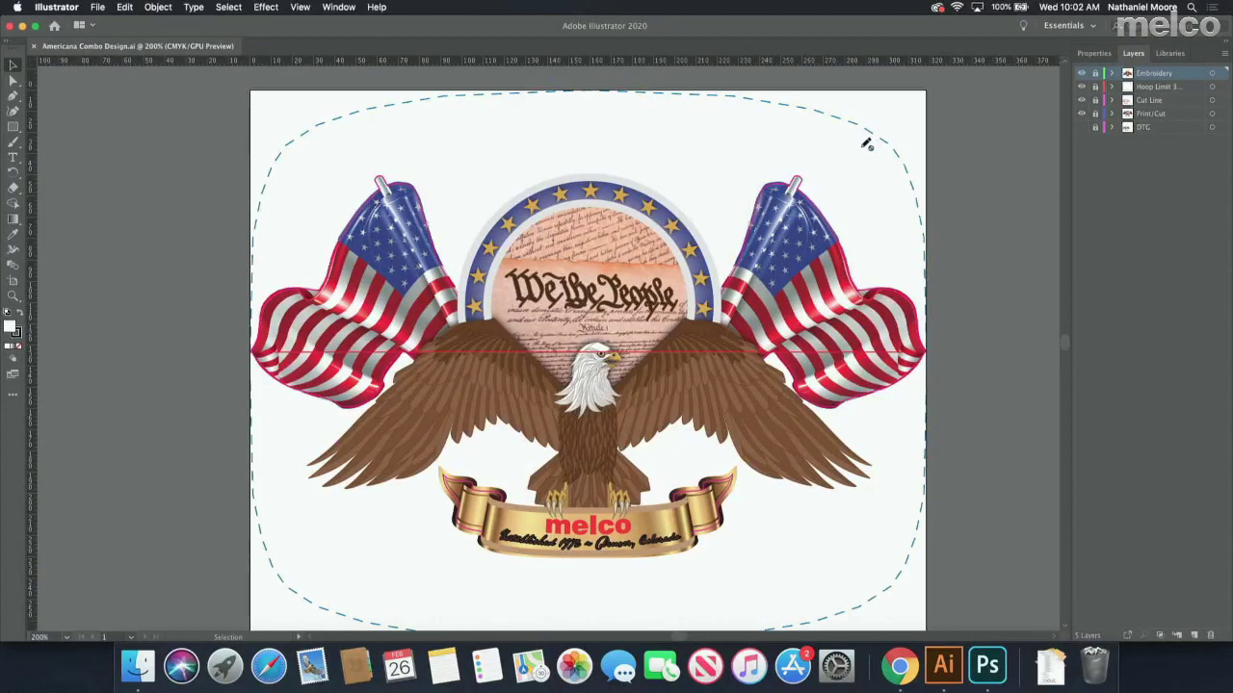
Step: Zoom to 800% on the right flag to inspect its magenta cut line, then back out to 300%
click(888, 164)
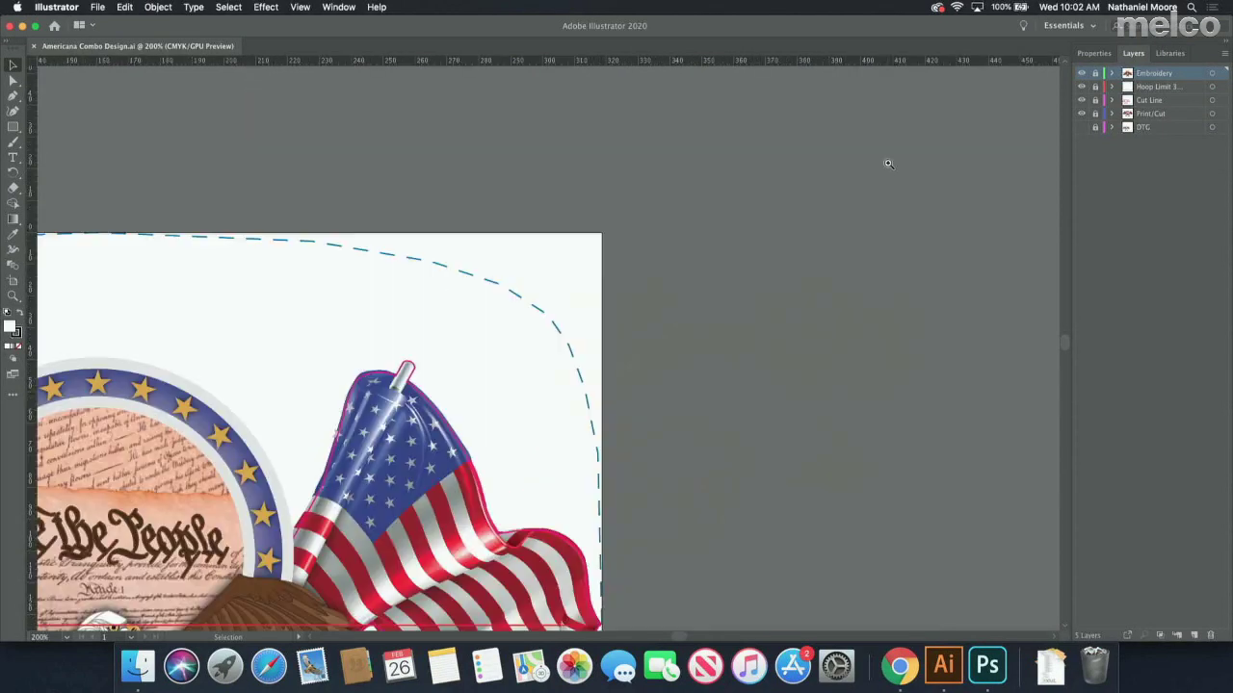
click(423, 415)
click(456, 355)
click(565, 290)
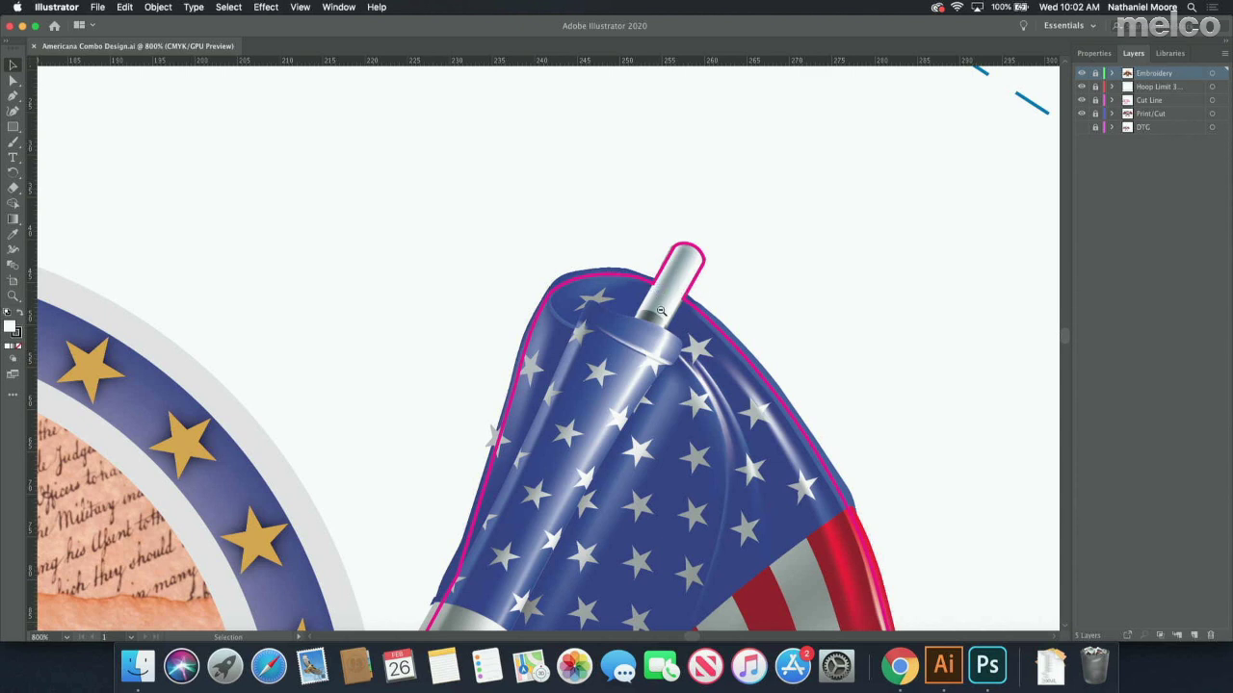
alt+click(659, 311)
alt+click(660, 311)
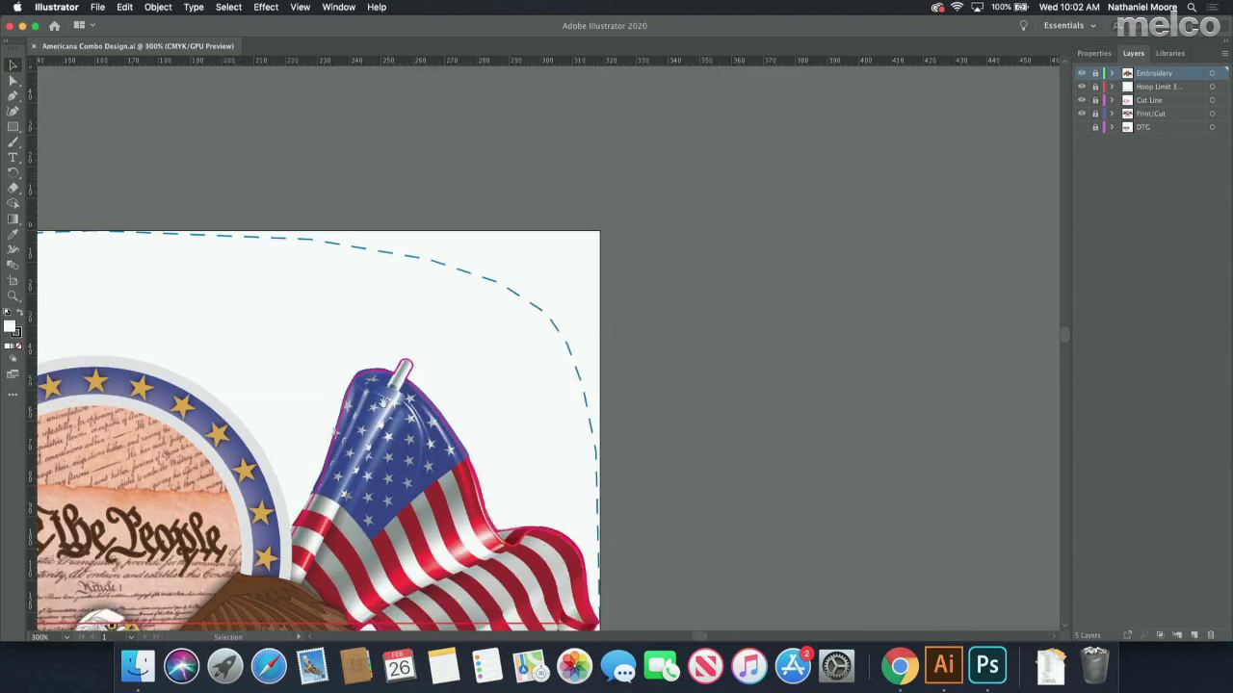
Step: Pan the canvas until the eagle, both flags and the banner top are centred
mouse_move(325, 436)
mouse_down()
mouse_move(527, 337)
mouse_move(585, 269)
mouse_move(769, 209)
mouse_up()
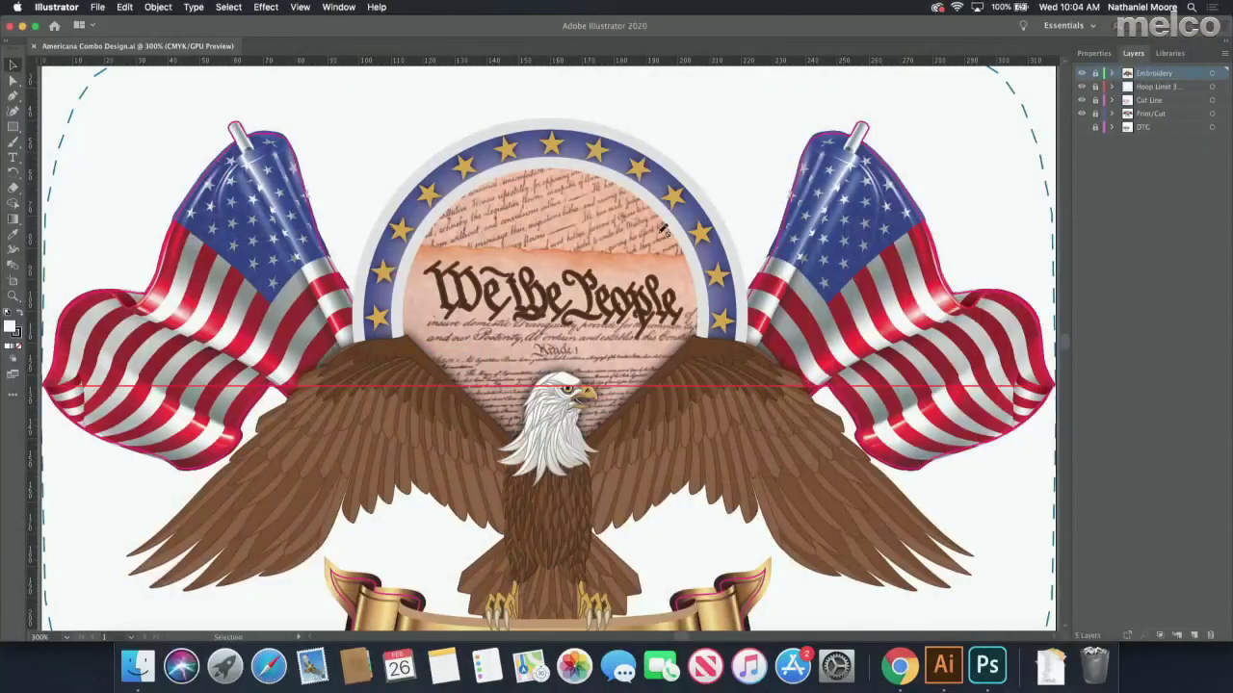
Step: Zoom to 600% on the eagle's head and the 'We the People' parchment
scroll(687, 379, up, 2)
scroll(686, 378, up, 2)
scroll(686, 379, down, 5)
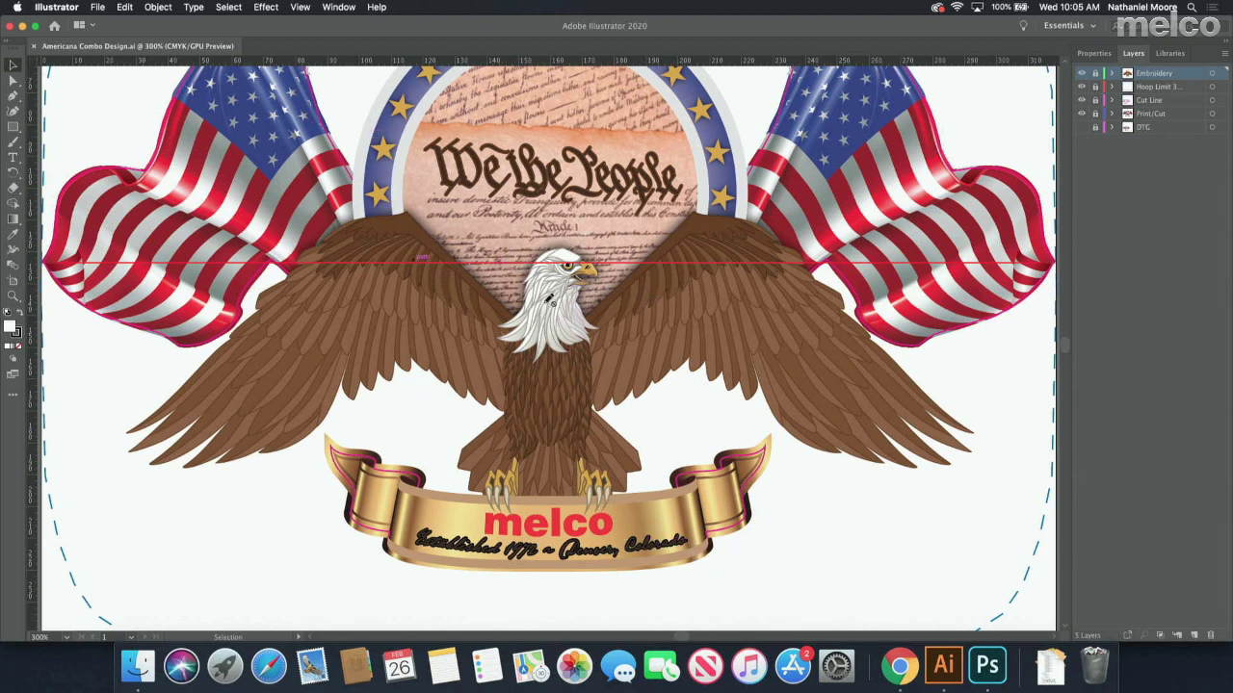
key(super+equal)
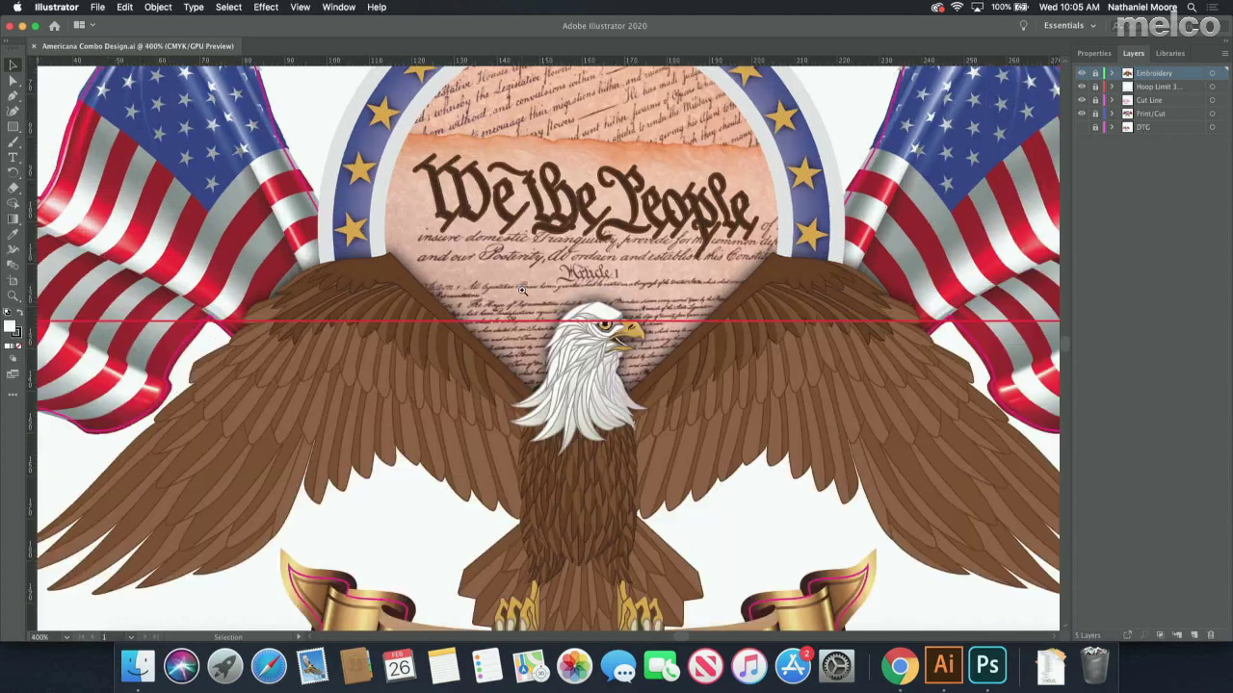
key(super+equal)
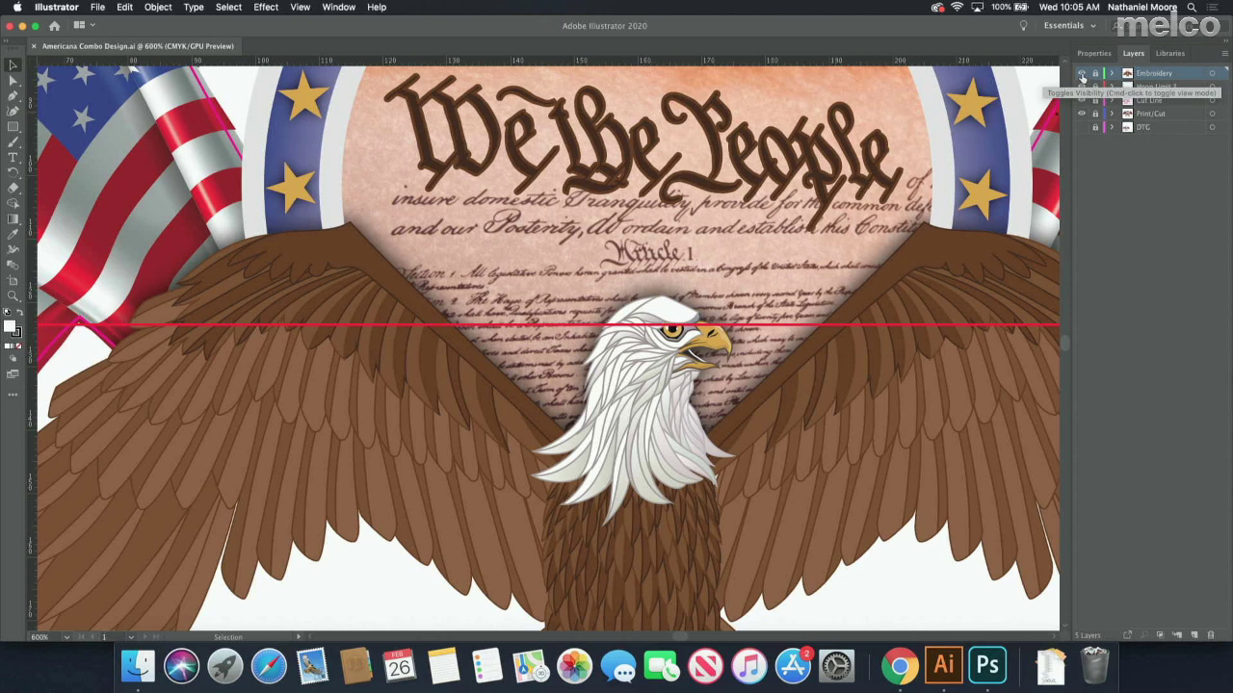
click(1080, 74)
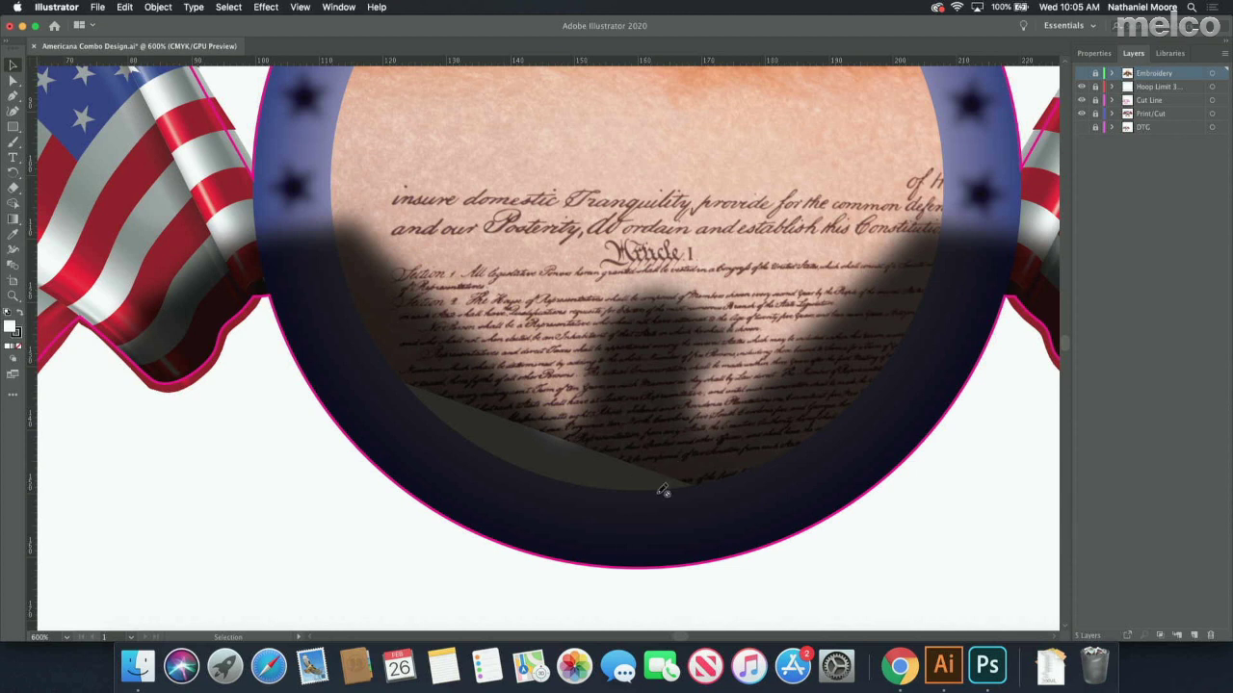
scroll(643, 238, up, 2)
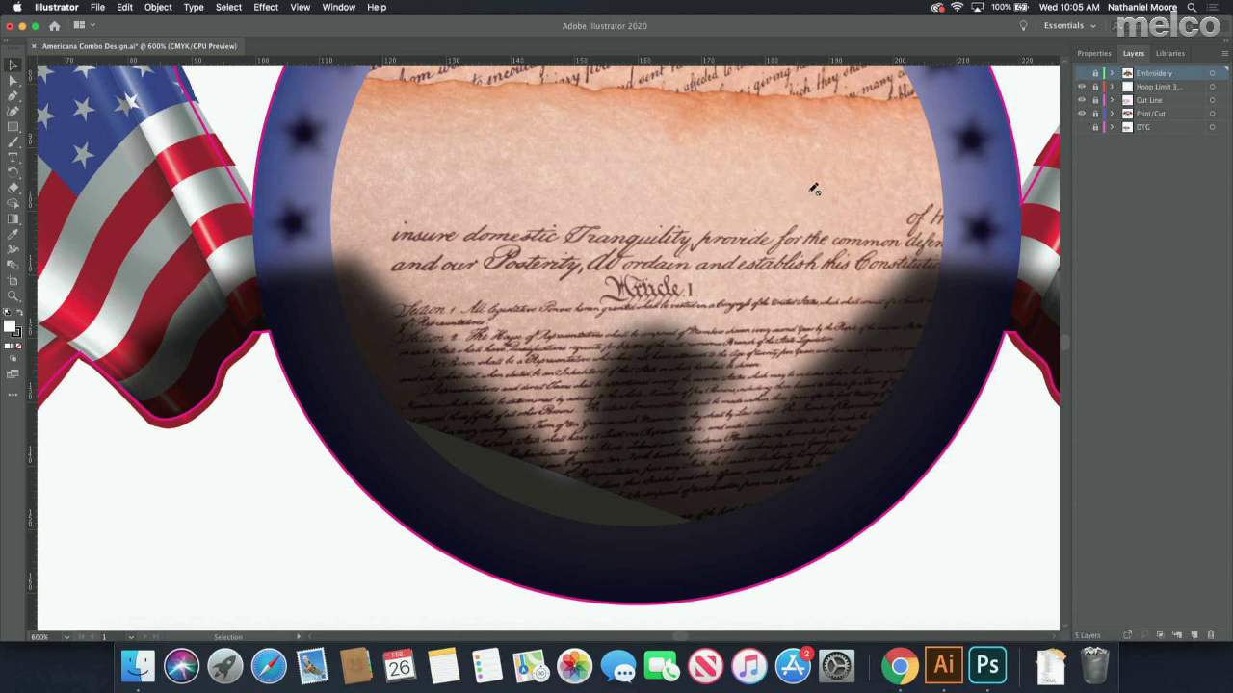
click(1080, 75)
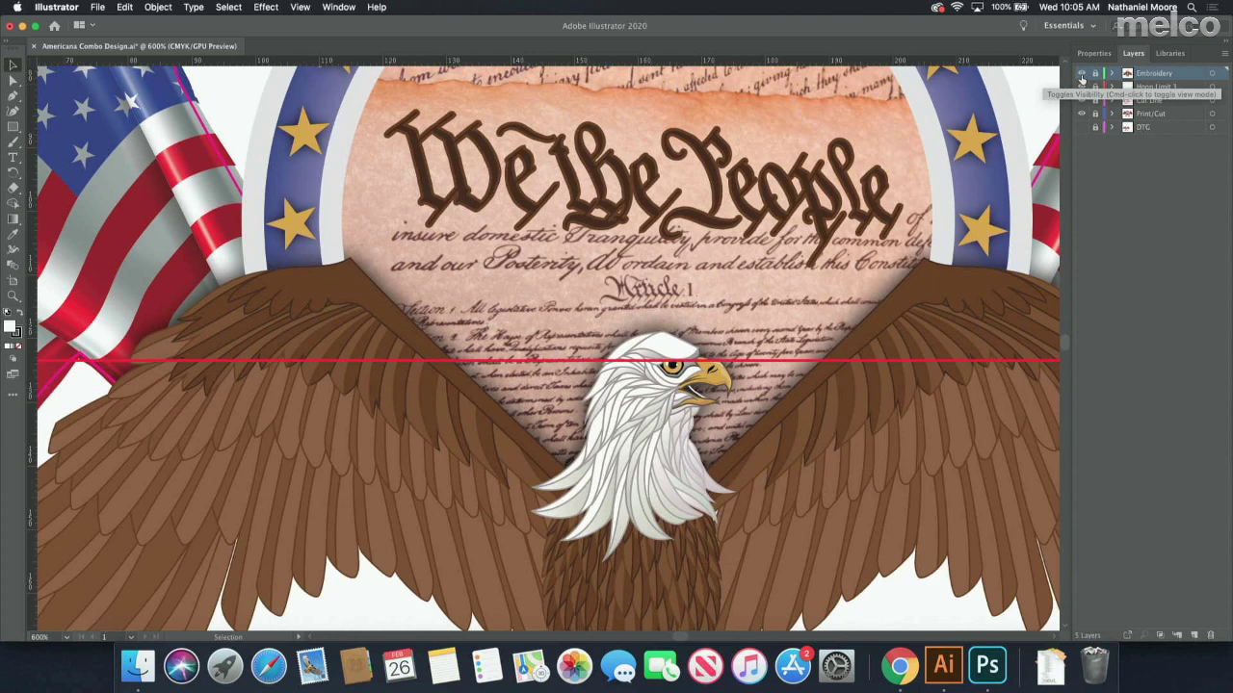
click(1080, 75)
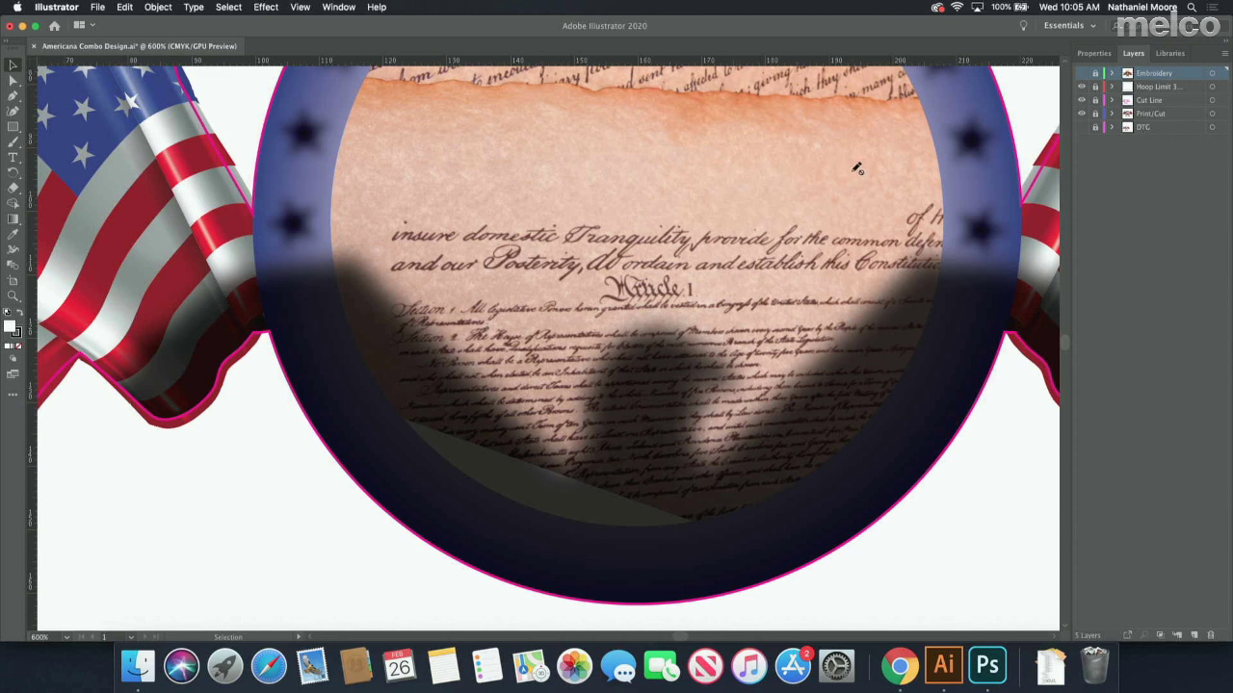
scroll(657, 196, down, 2)
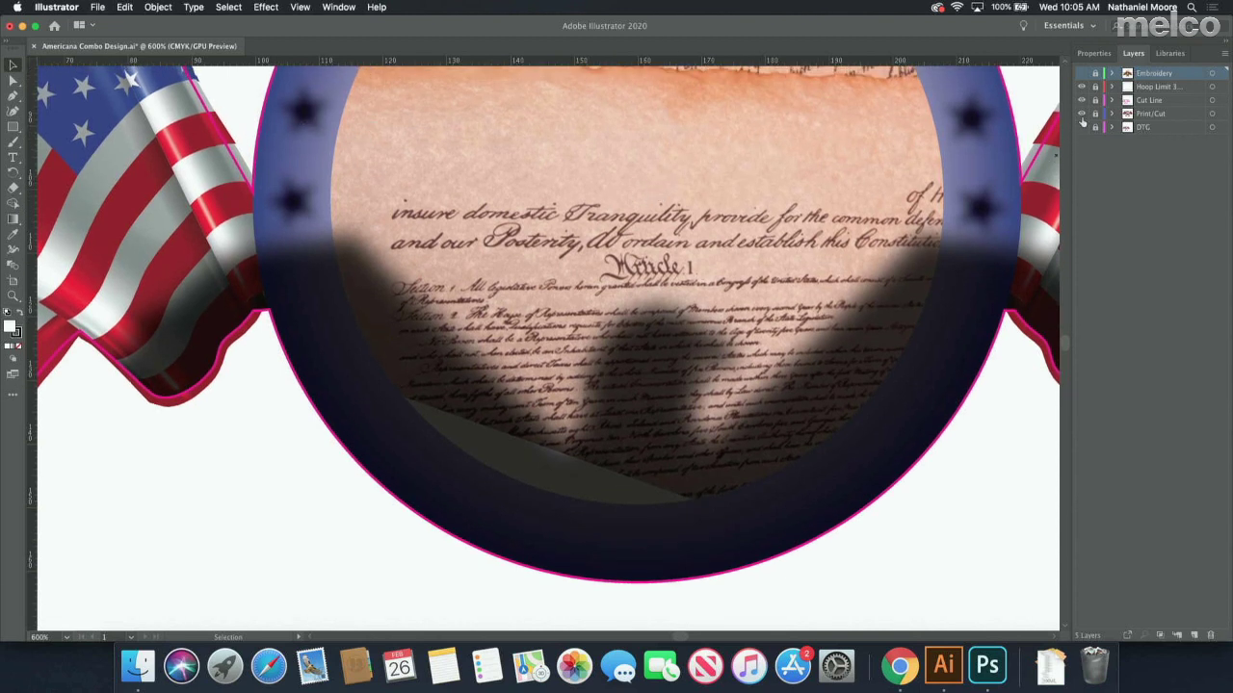
click(1081, 74)
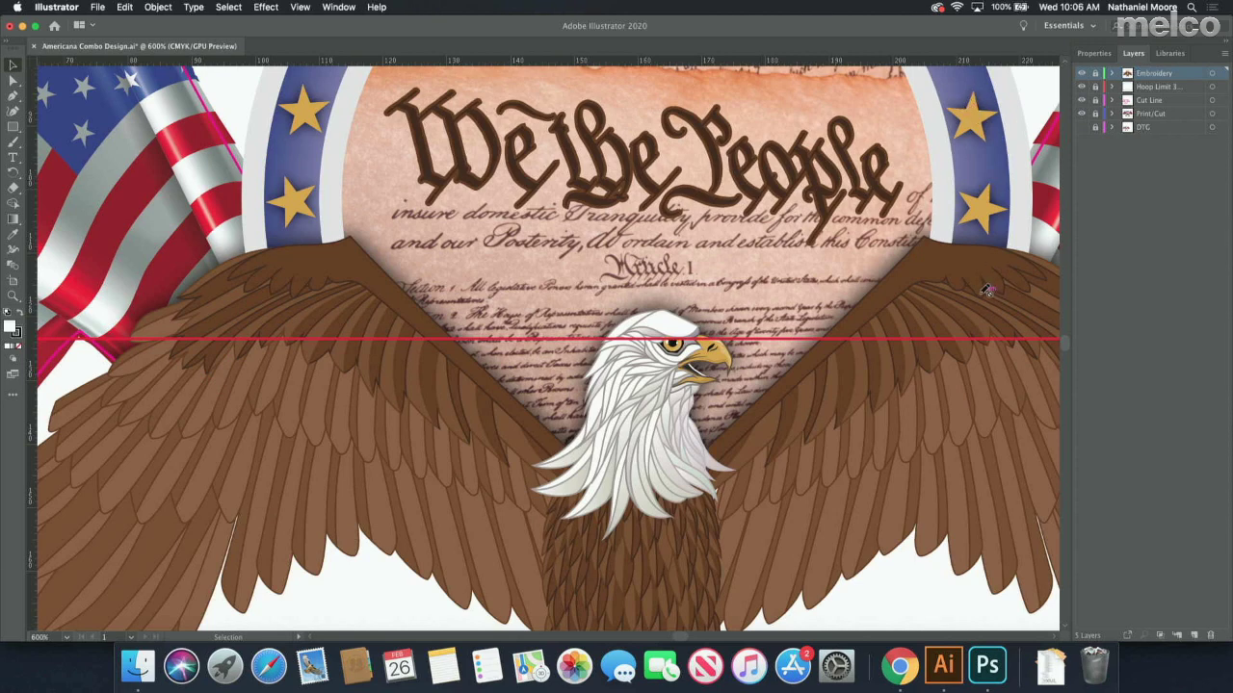
Step: At the banner, hide the Print/Cut and Cut Line layers and show the DTG layer
scroll(789, 273, up, 5)
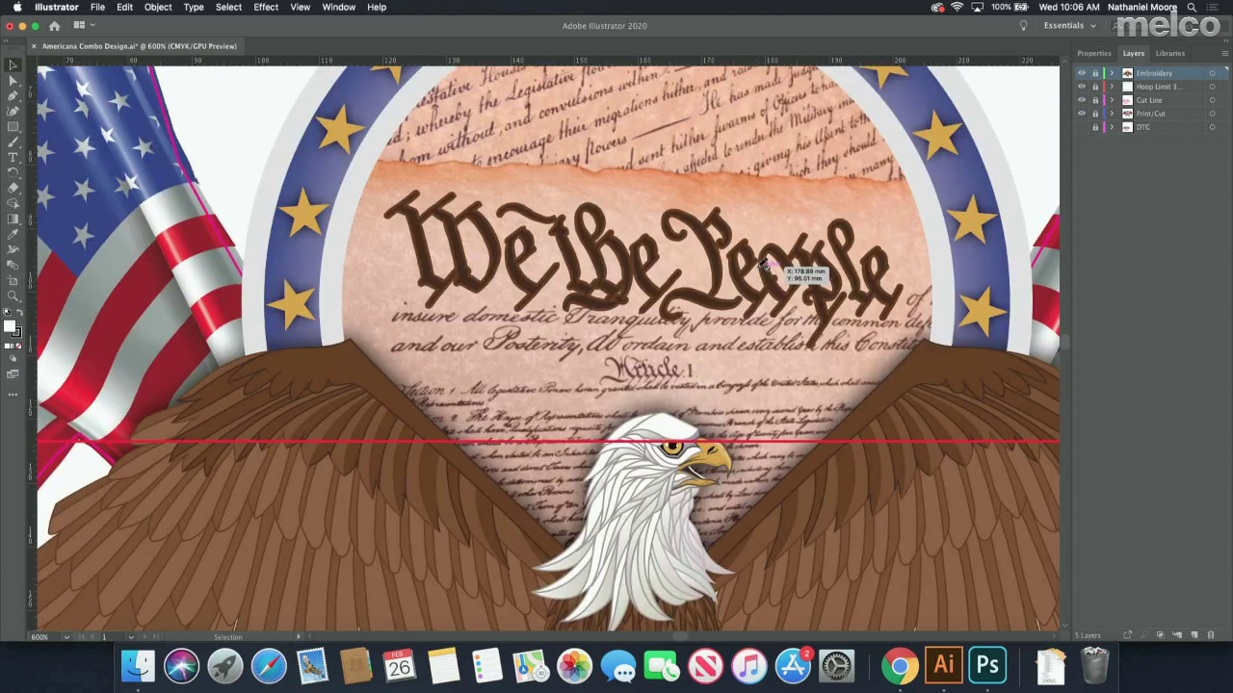
scroll(761, 261, down, 5)
scroll(742, 262, down, 3)
scroll(713, 262, down, 3)
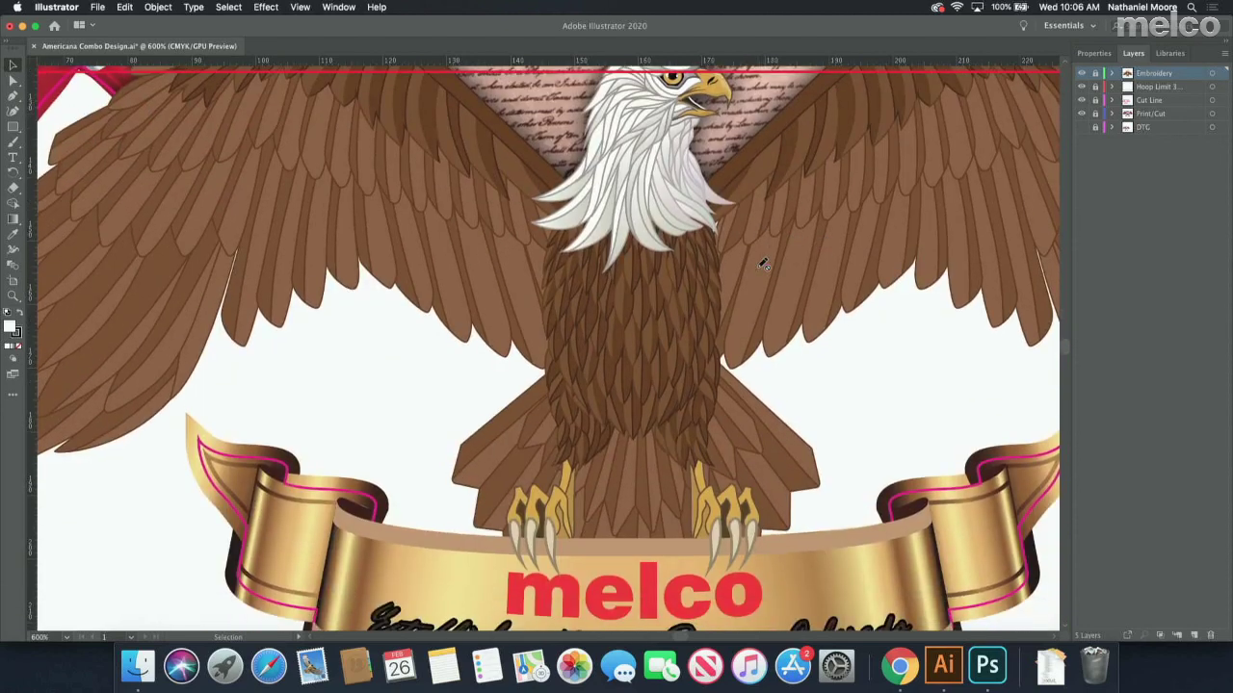
scroll(693, 262, down, 1)
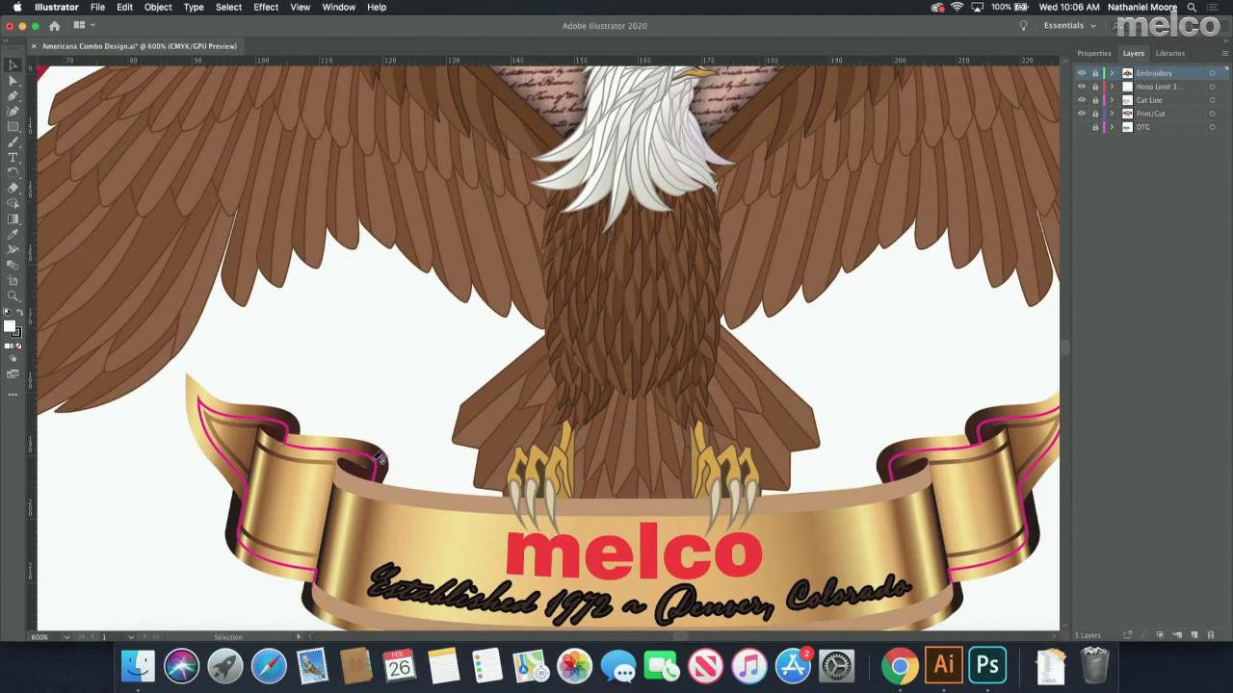
scroll(385, 510, up, 1)
scroll(371, 517, down, 3)
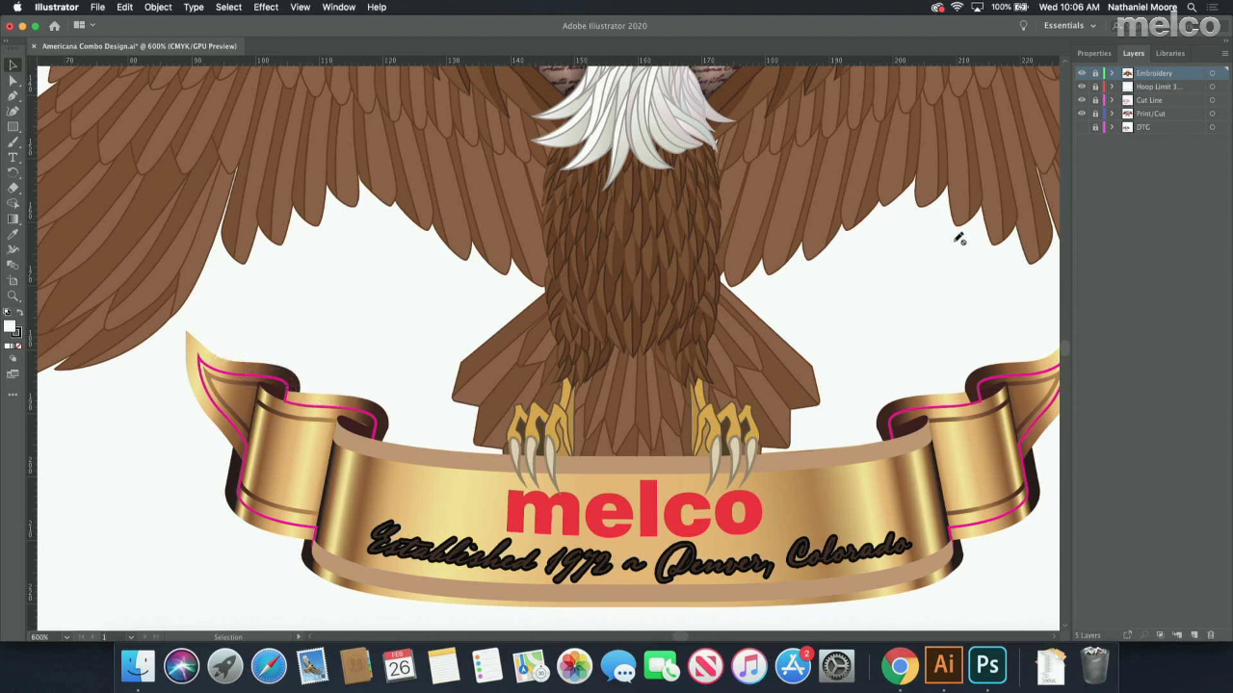
click(1080, 114)
click(1080, 100)
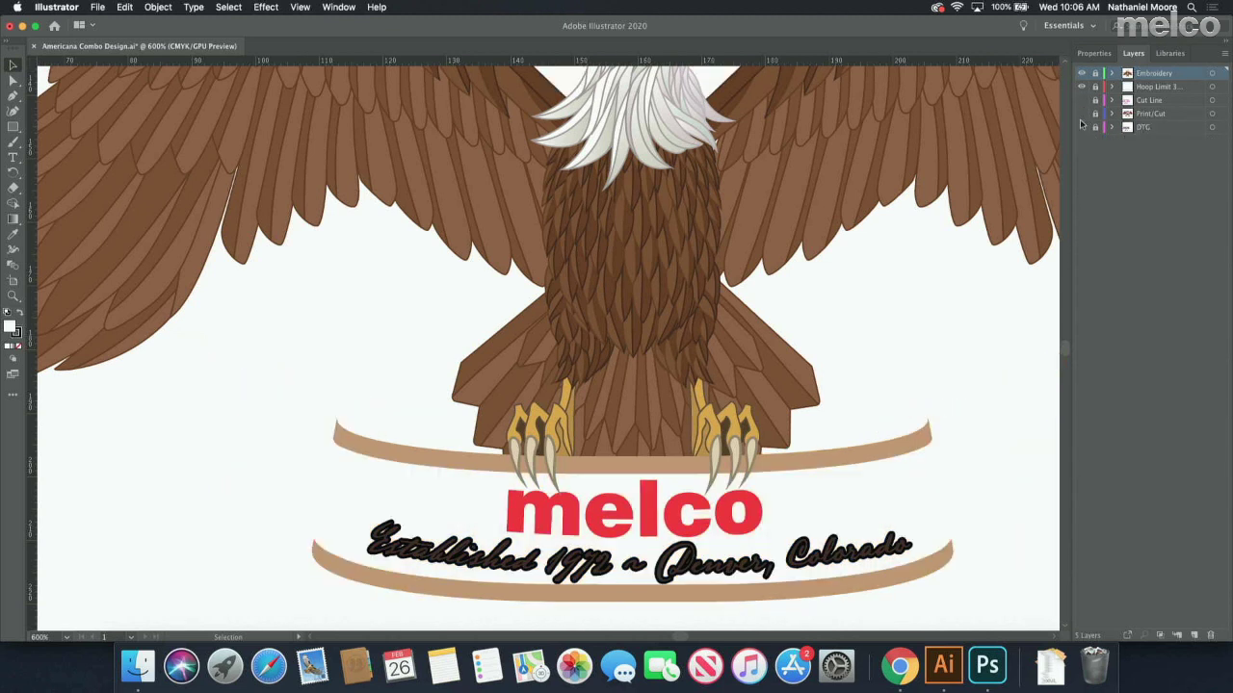
click(1080, 128)
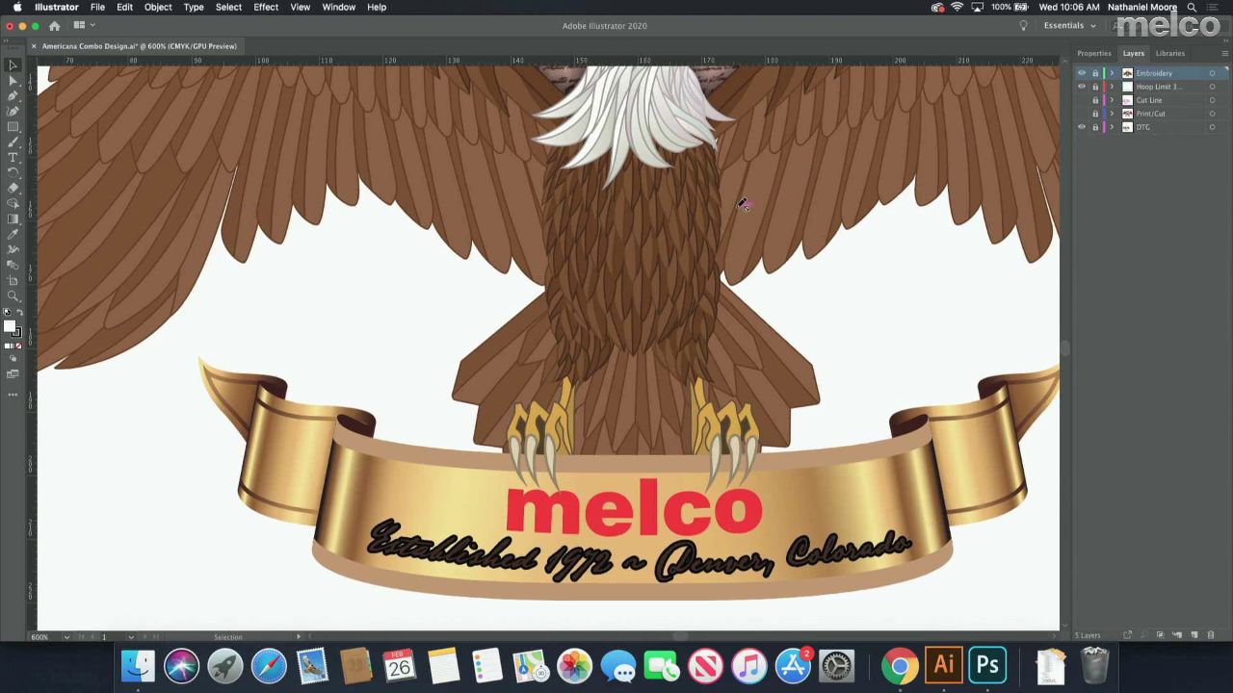
Step: Scroll back up so the eagle head and 'We the People' parchment fill the canvas
scroll(761, 200, down, 1)
scroll(746, 202, up, 2)
scroll(744, 205, up, 2)
scroll(743, 205, up, 2)
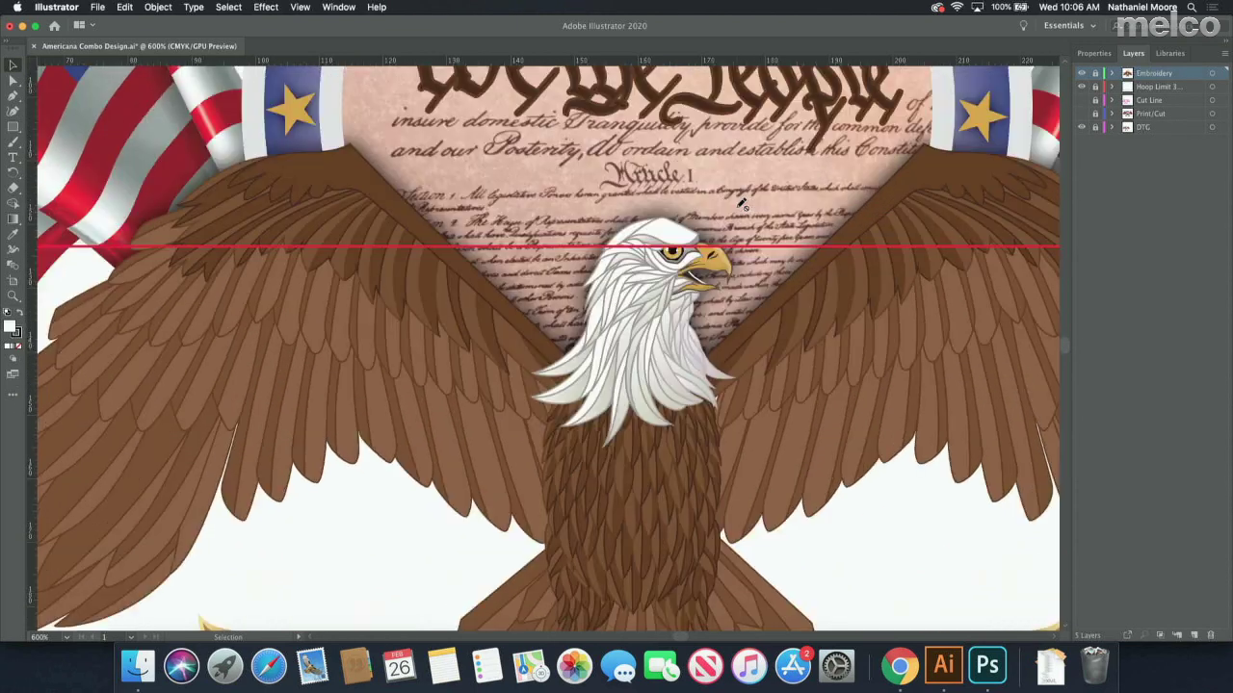
scroll(743, 205, up, 1)
scroll(743, 206, up, 1)
scroll(744, 205, up, 1)
scroll(744, 205, up, 2)
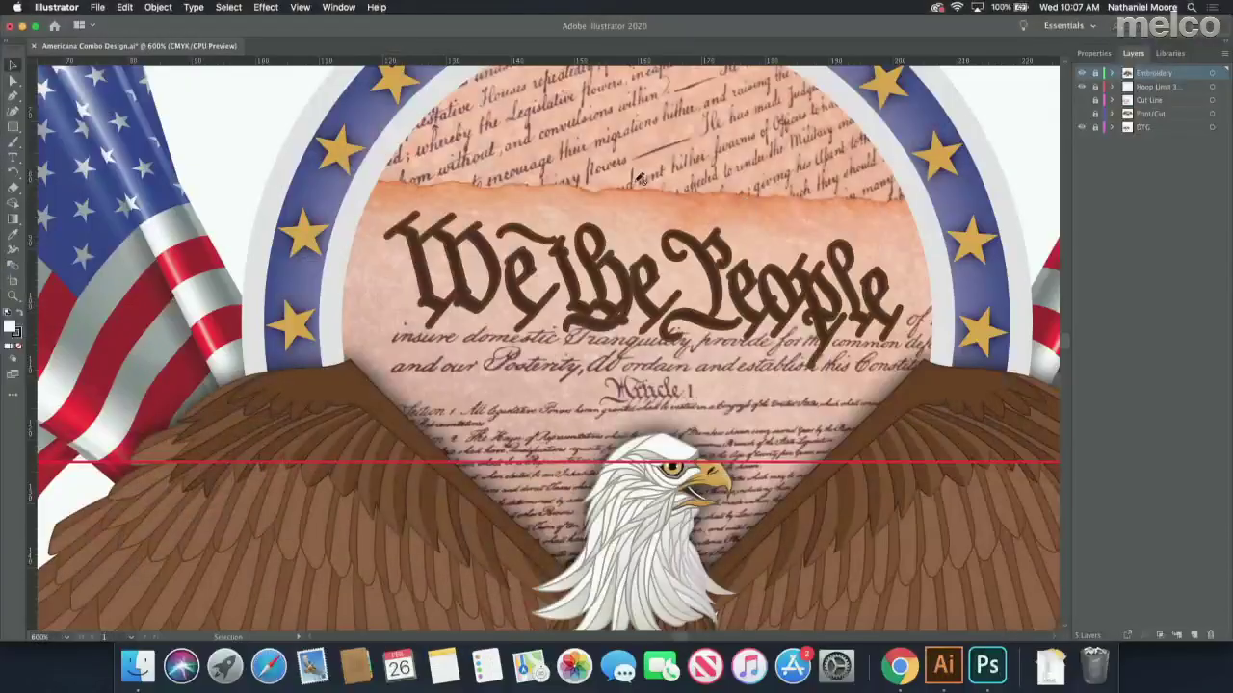
Step: Zoom out and reposition to show the left flag, wing, parchment and hoop edge
key(ctrl+minus)
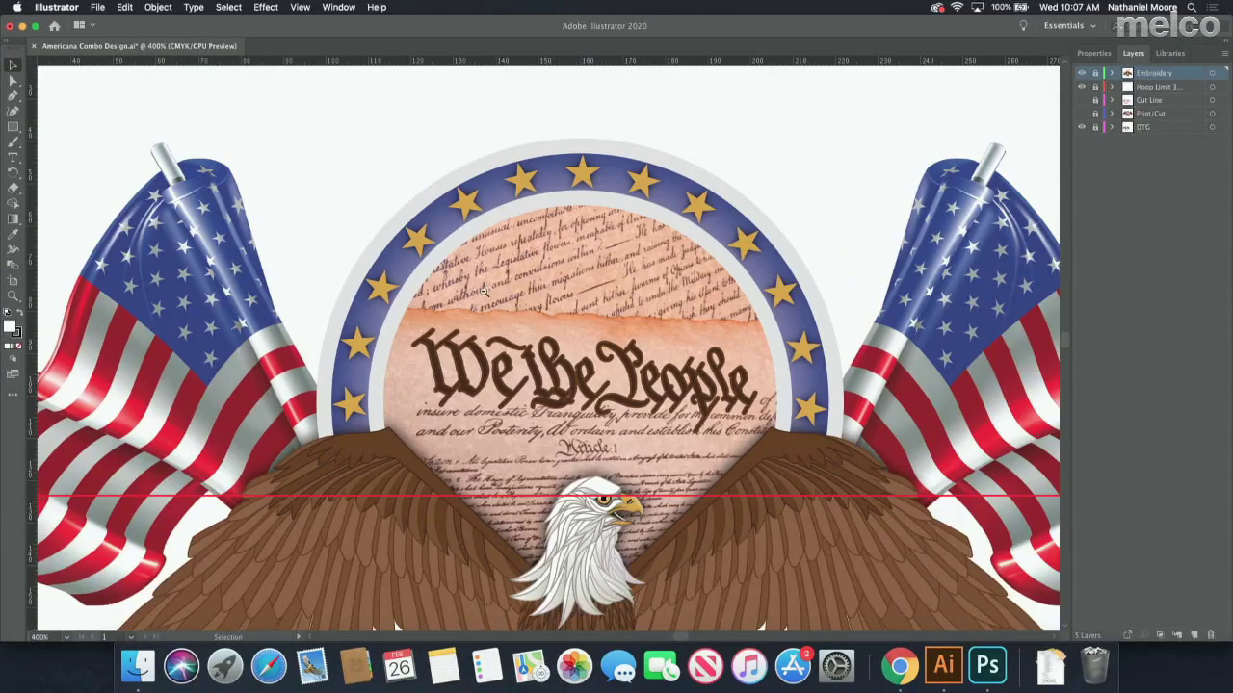
key(ctrl+minus)
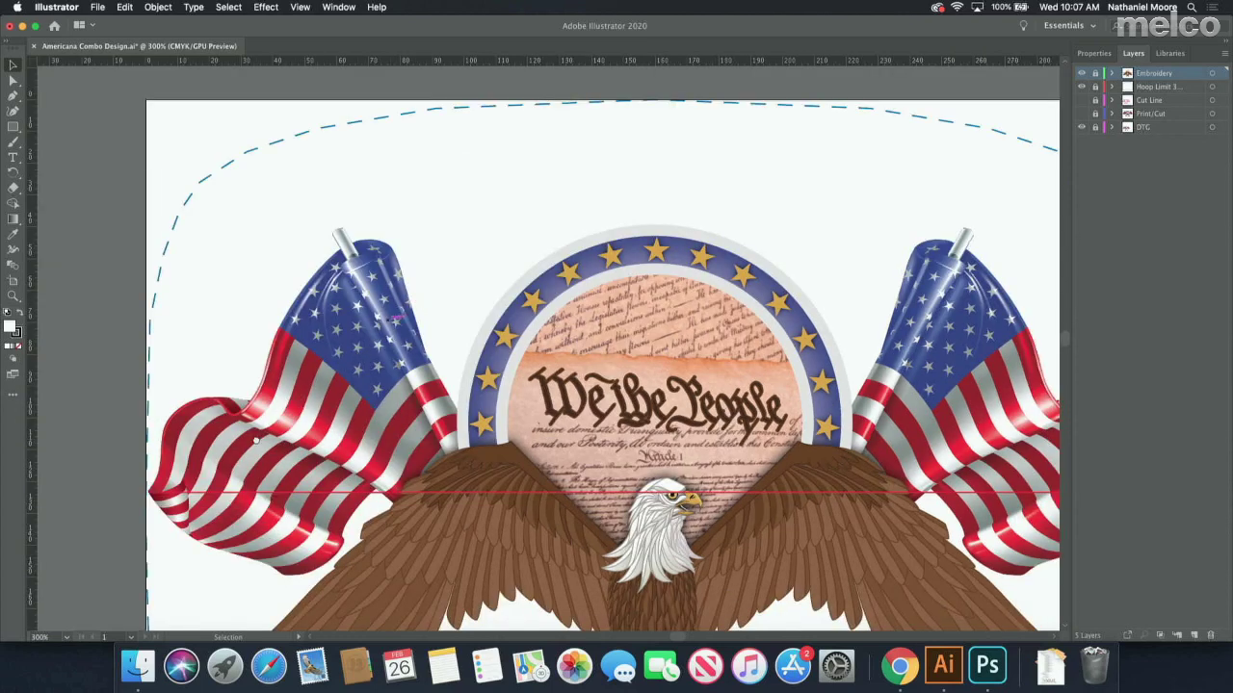
drag(263, 438, 391, 314)
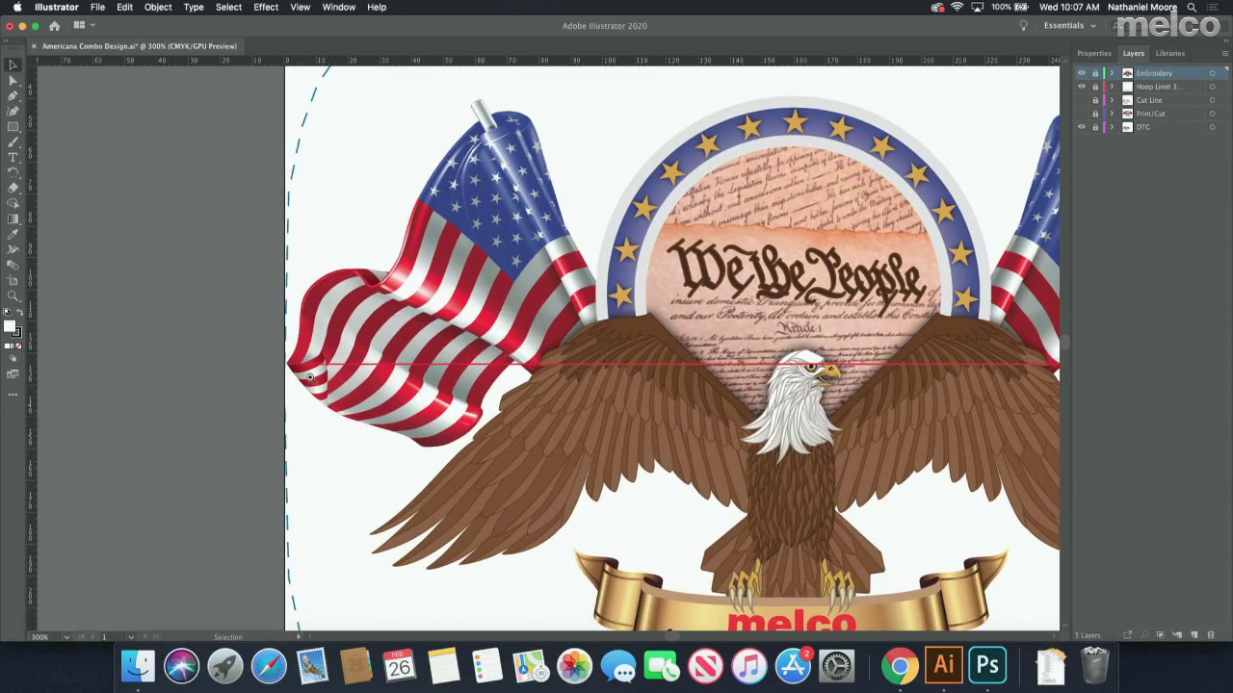
key(ctrl+plus)
scroll(535, 352, up, 1)
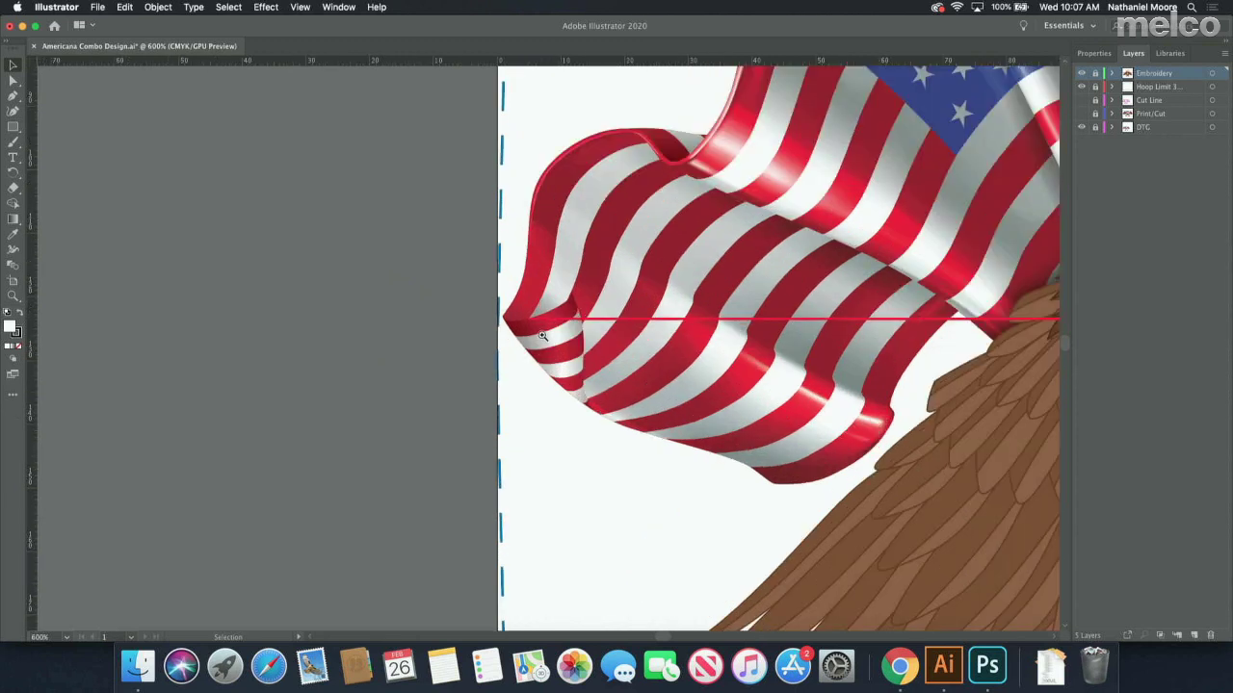
scroll(539, 357, up, 1)
scroll(549, 362, up, 1)
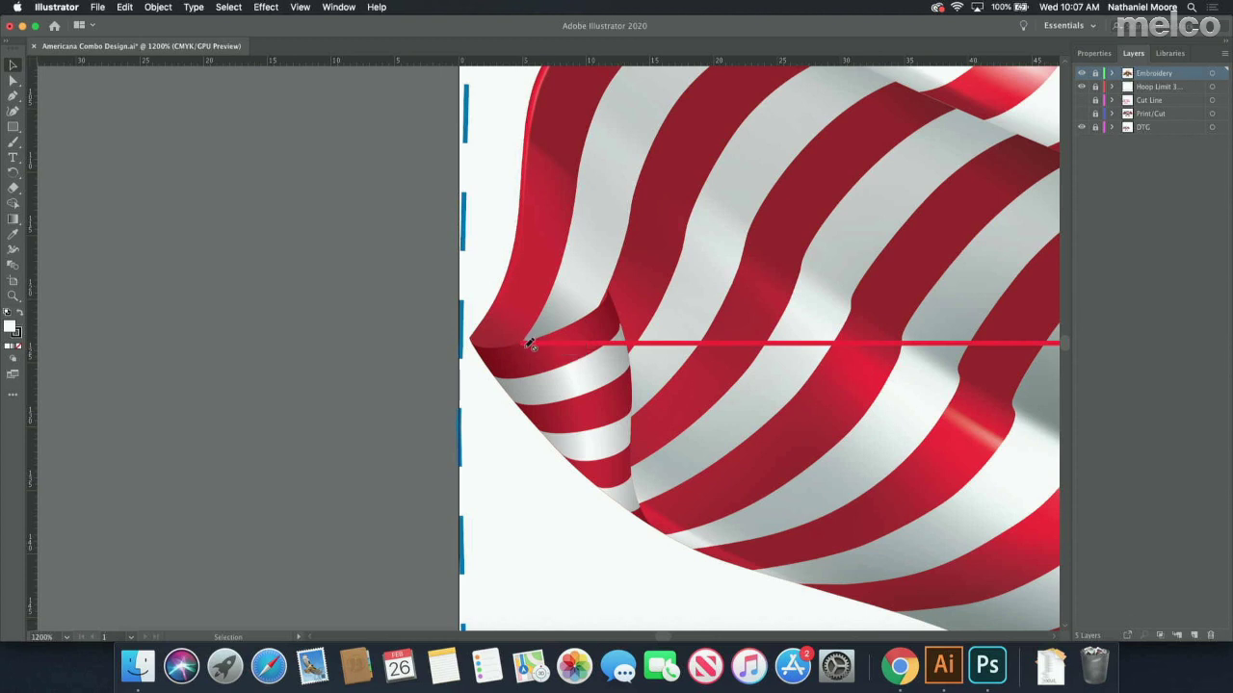
scroll(636, 349, down, 1)
scroll(664, 348, down, 1)
scroll(689, 347, down, 1)
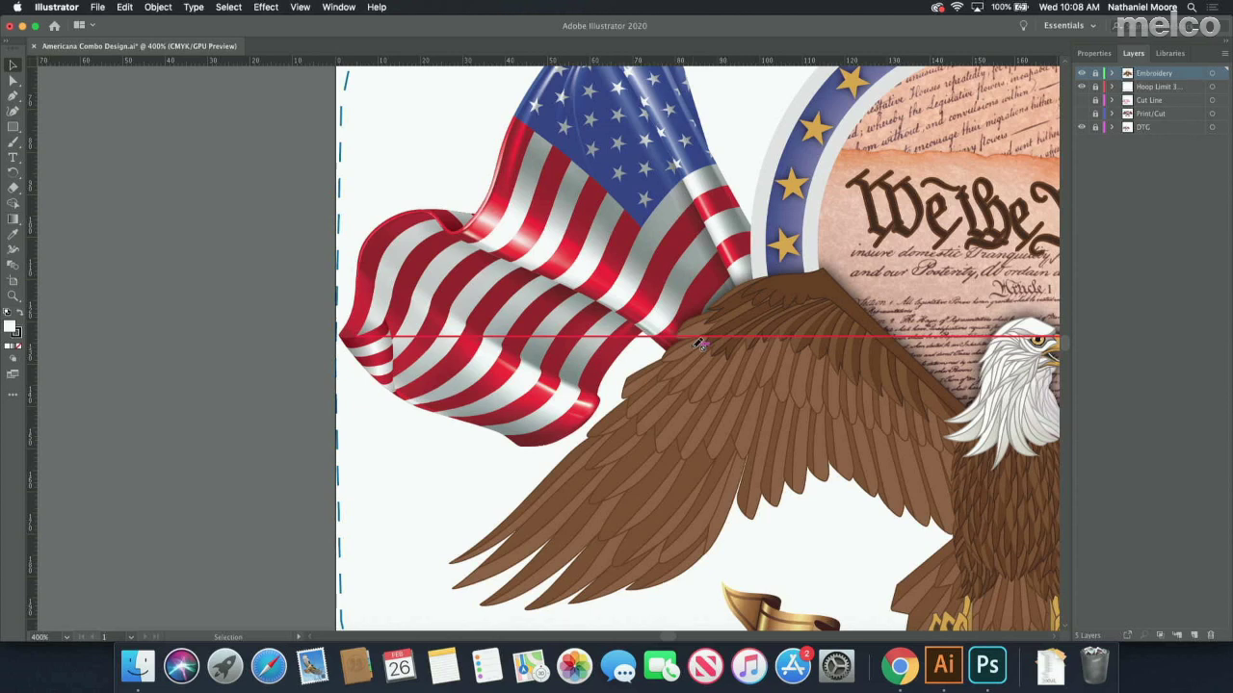
alt+click(831, 350)
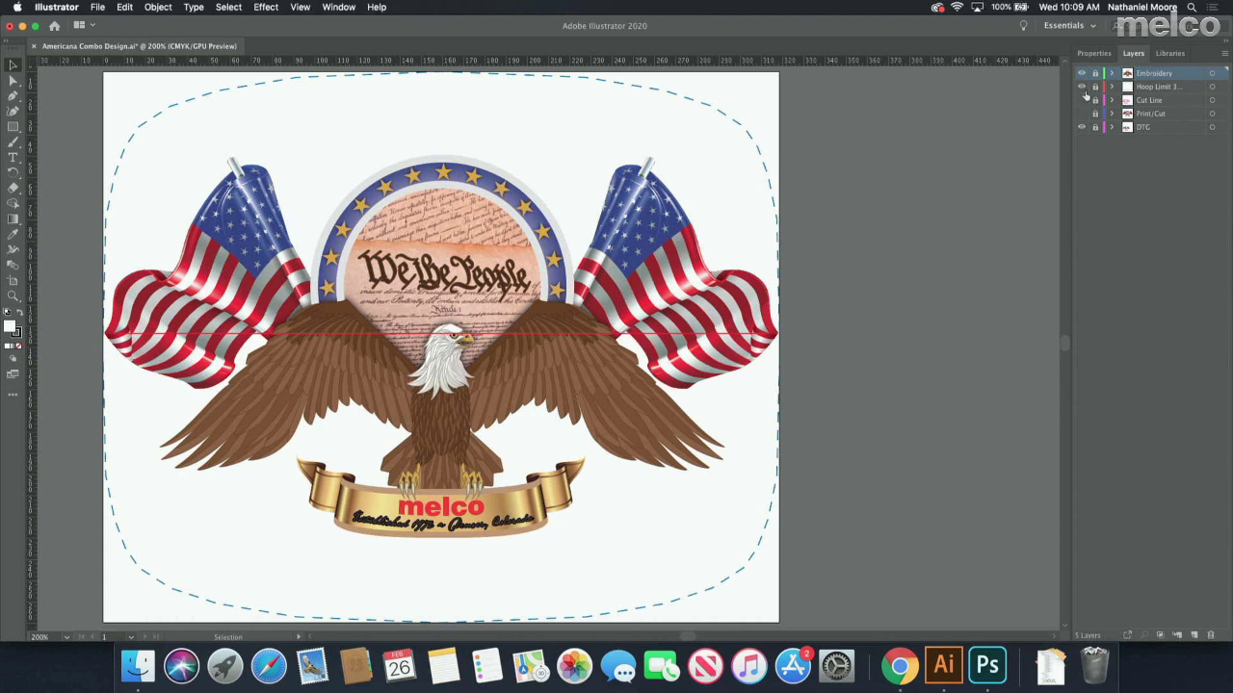
Step: Browse the Open dialog up to Combo Artwork > Tiger Combo, then cancel without opening anything
click(104, 9)
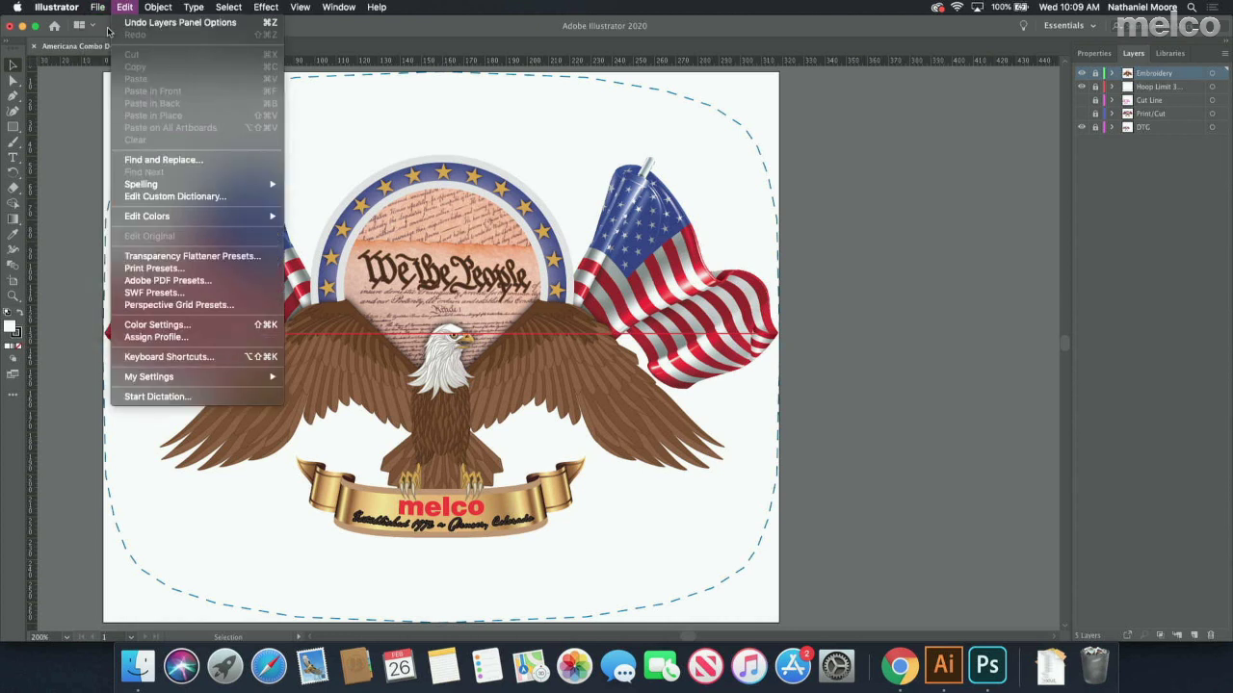
click(101, 47)
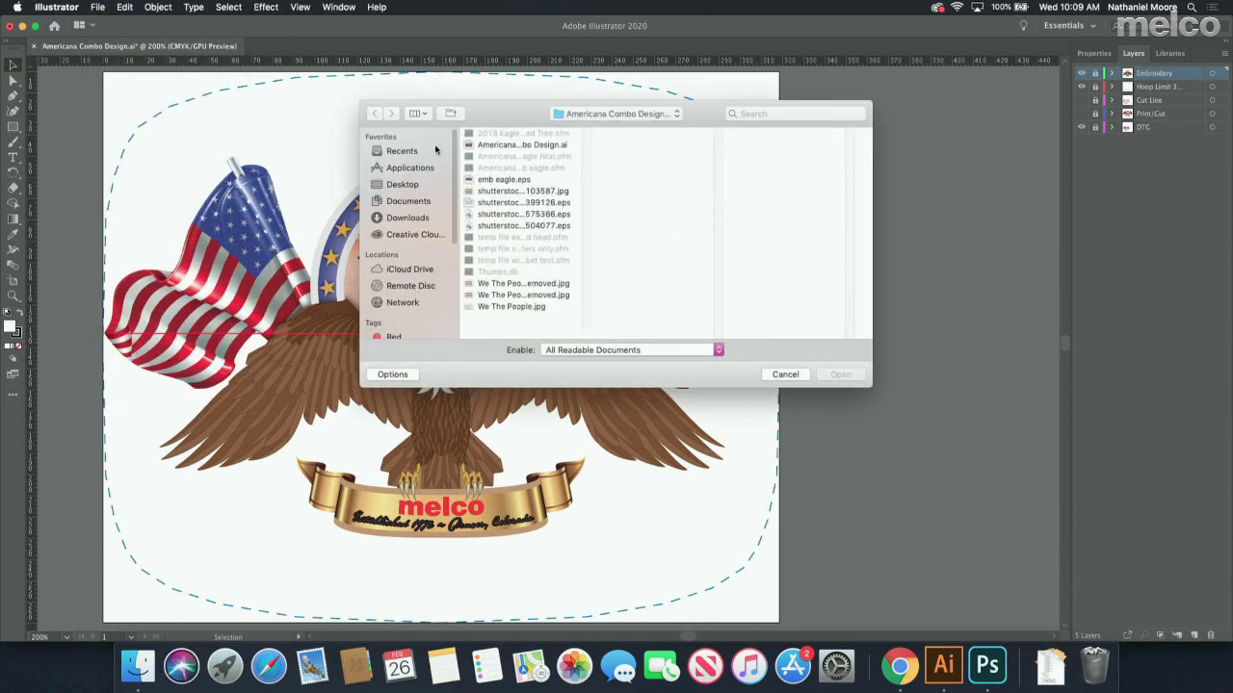
click(610, 119)
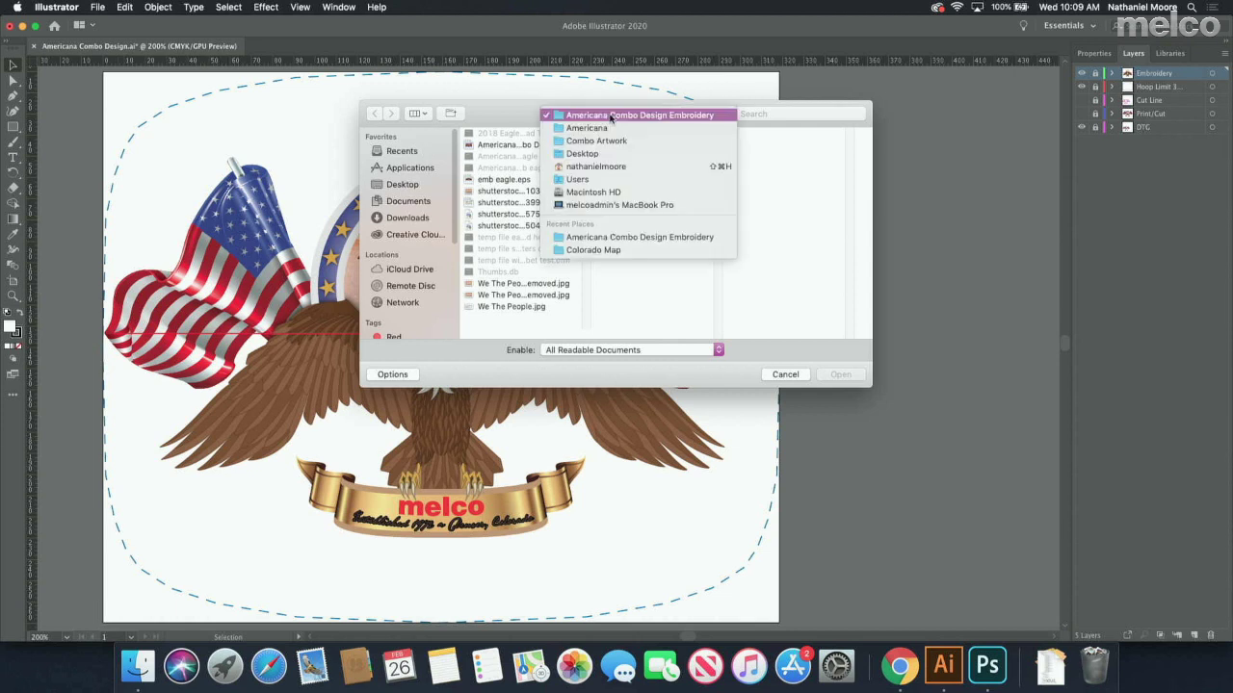
click(609, 127)
click(610, 118)
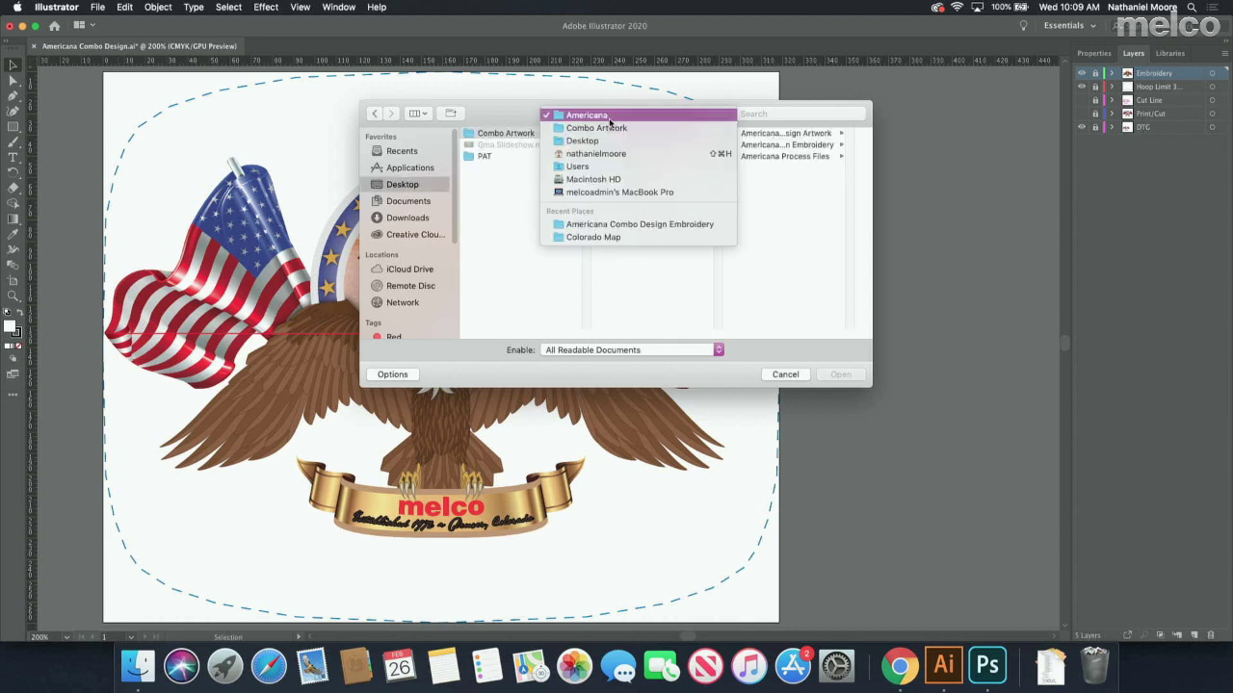
click(609, 126)
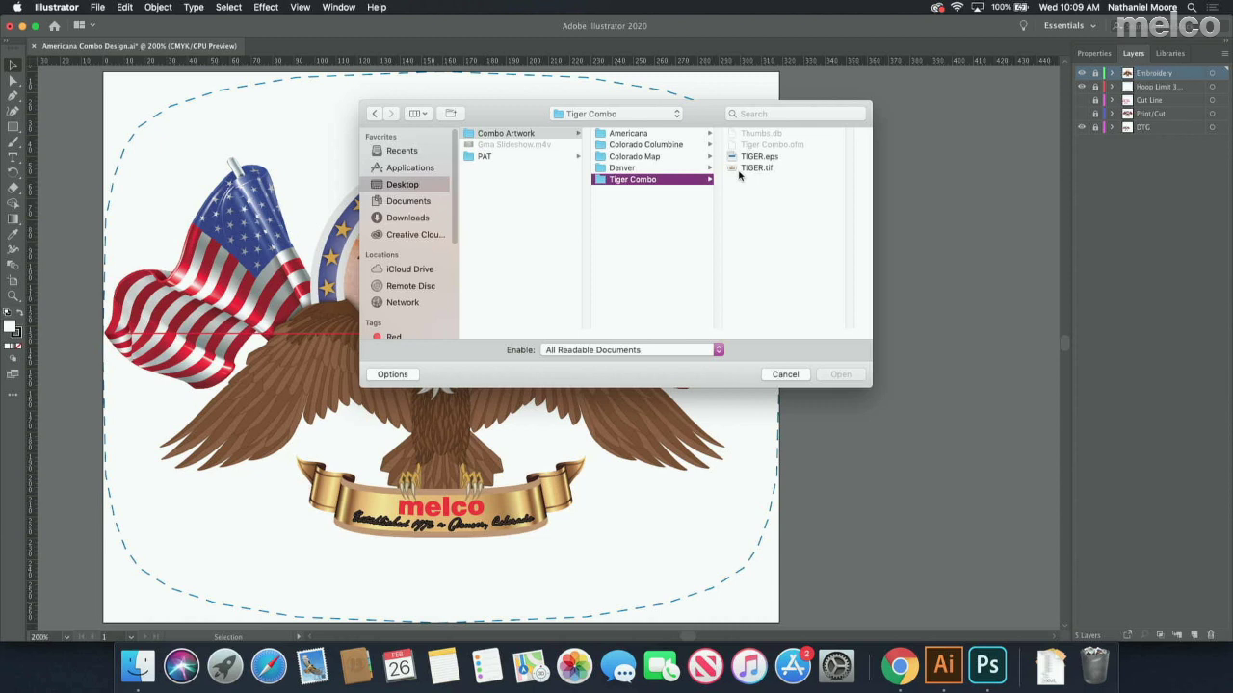
click(796, 375)
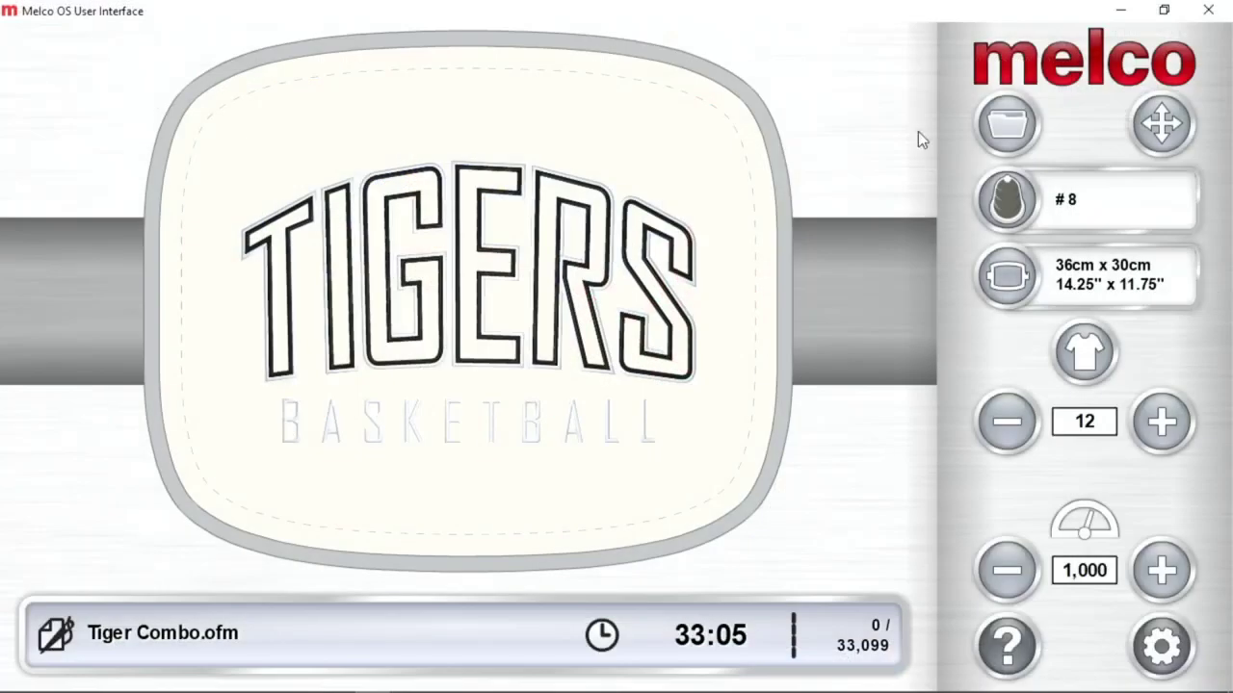
Step: Minimize Melco OS and browse Design Shop Pro+'s Open dialog to Desktop > Combo Artwork > Tiger Combo
click(1118, 19)
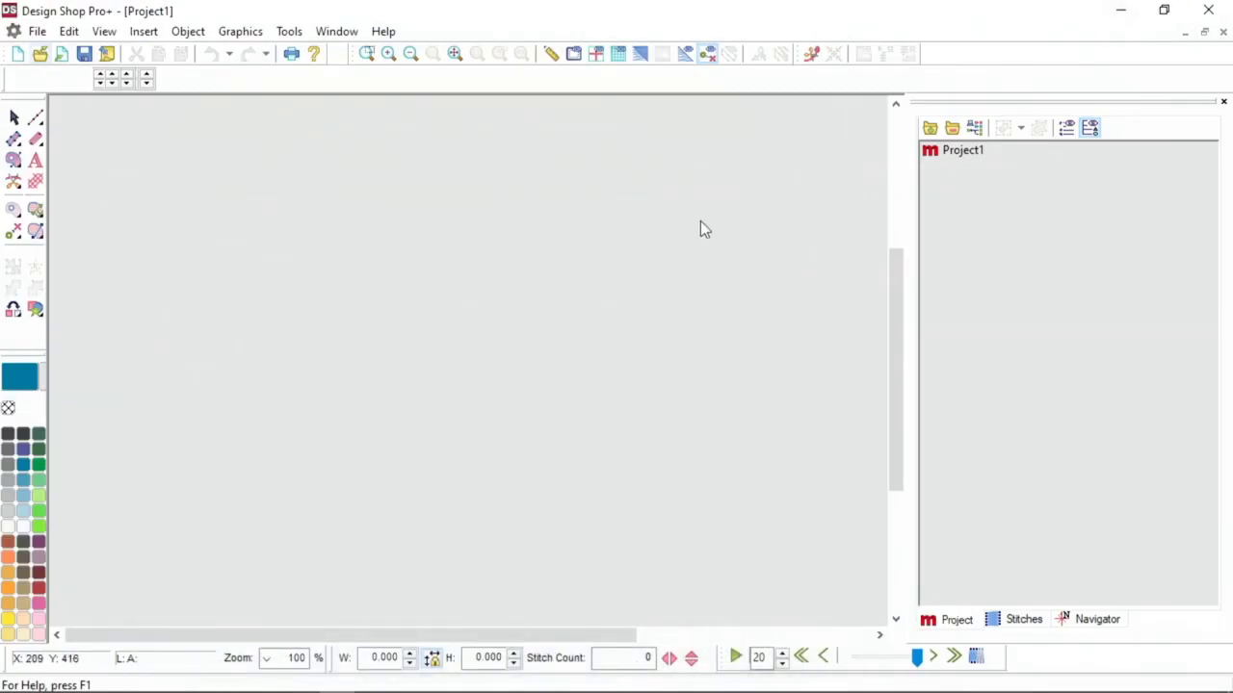
click(40, 55)
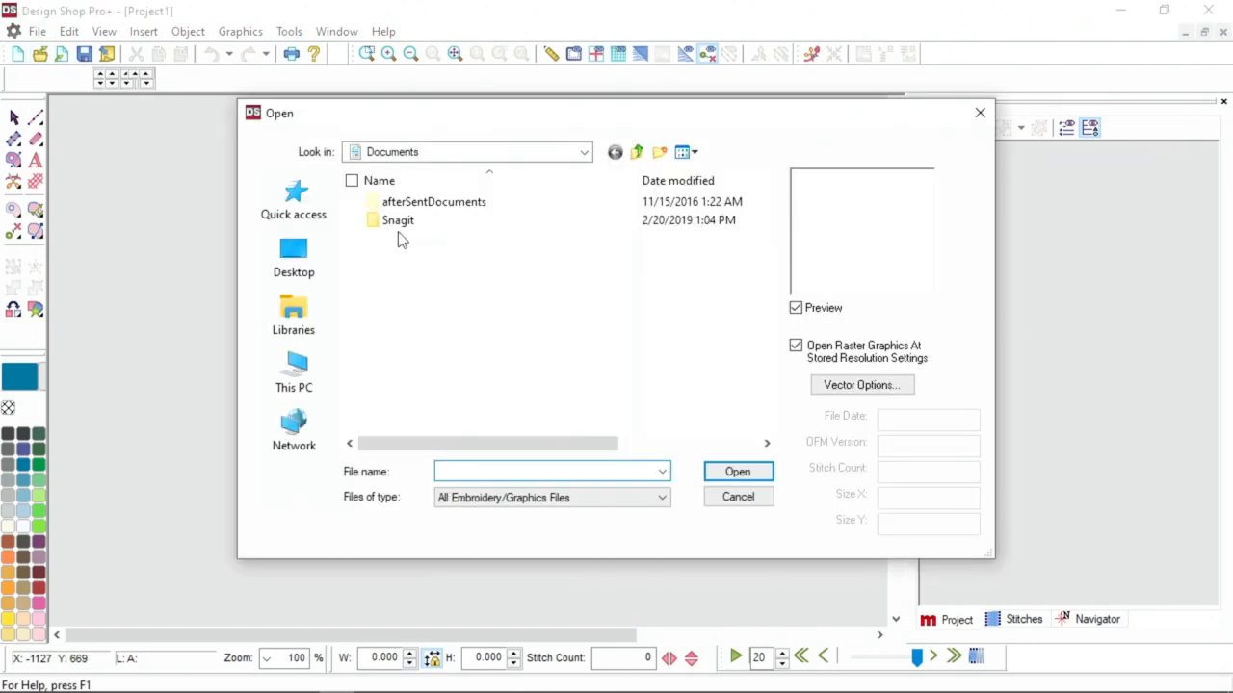
click(454, 154)
click(301, 274)
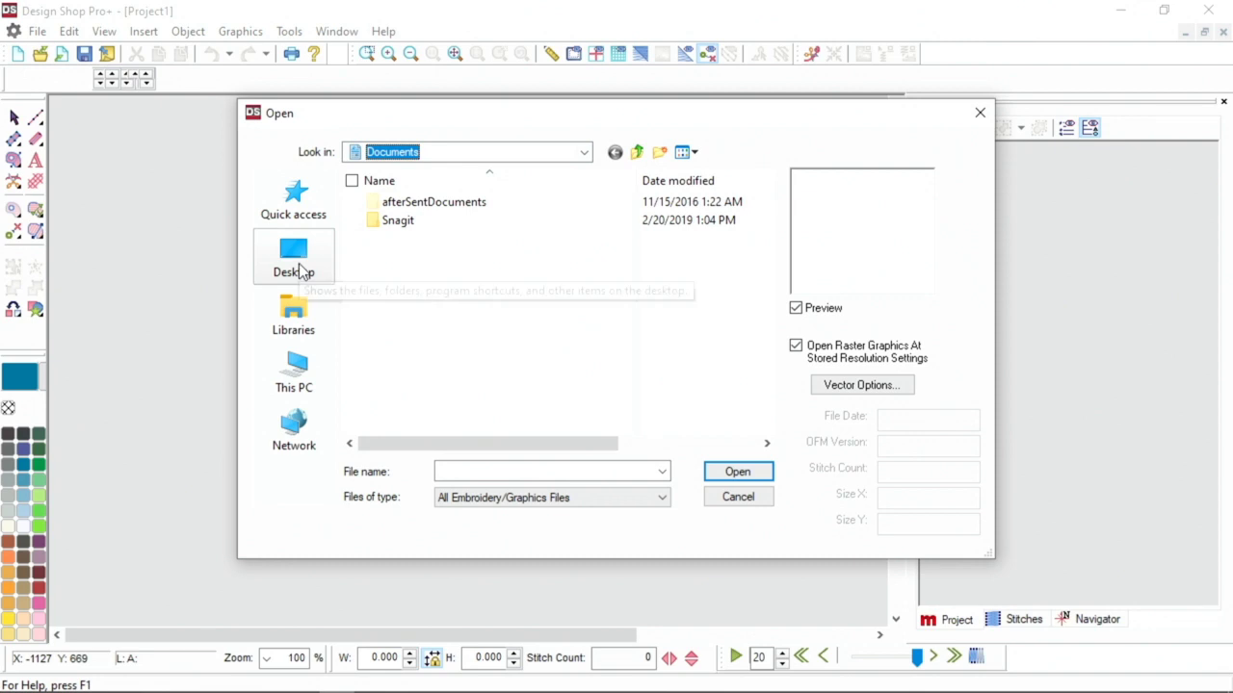
click(301, 272)
double_click(622, 304)
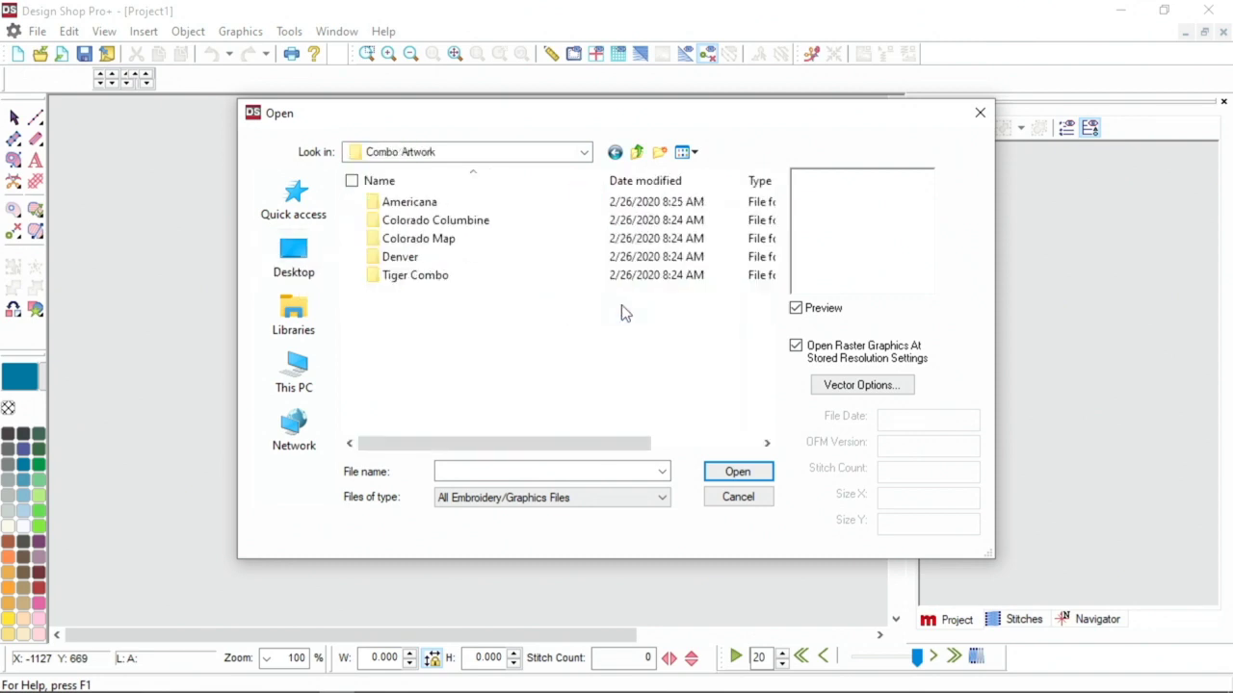
double_click(415, 256)
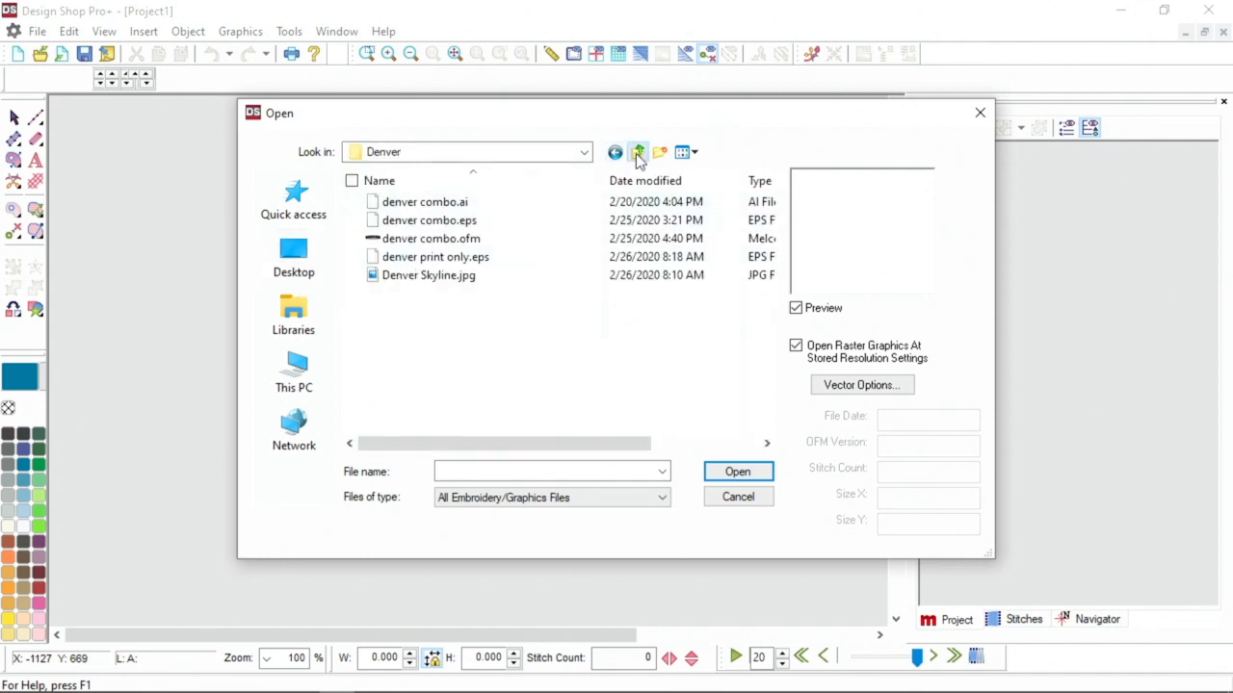
click(636, 152)
double_click(408, 277)
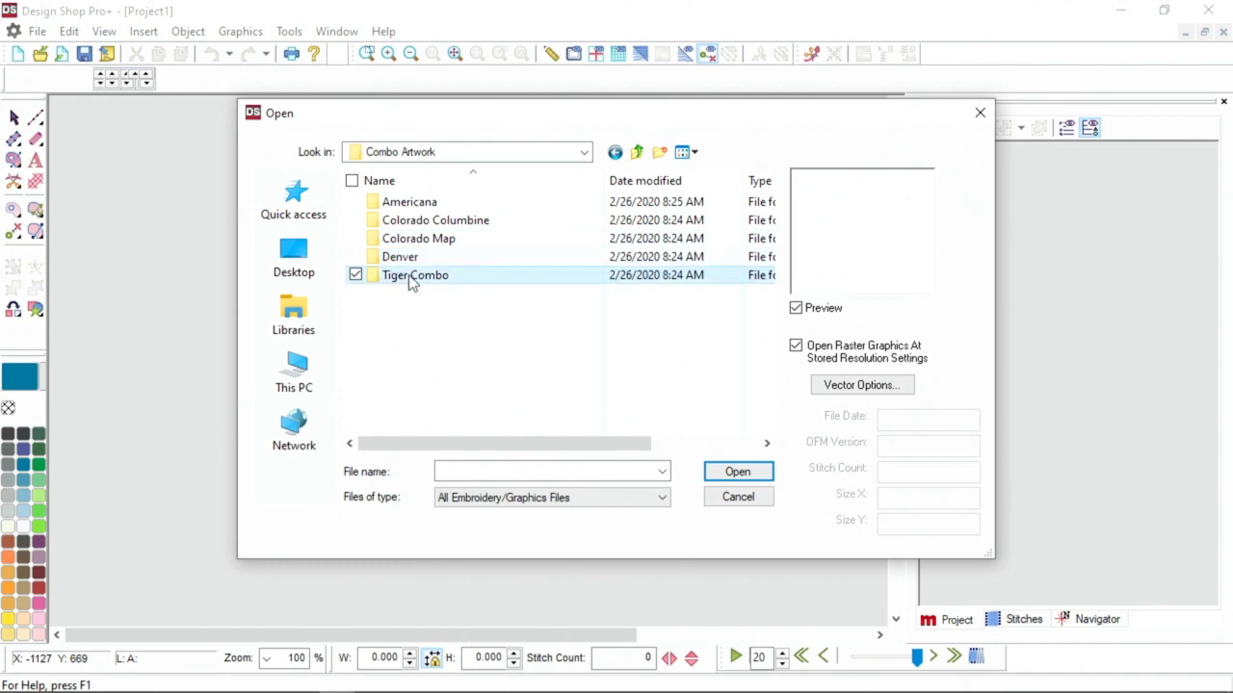
Step: Open TIGER.tif and zoom to fit the tiger-striped TIGERS image
key(Down)
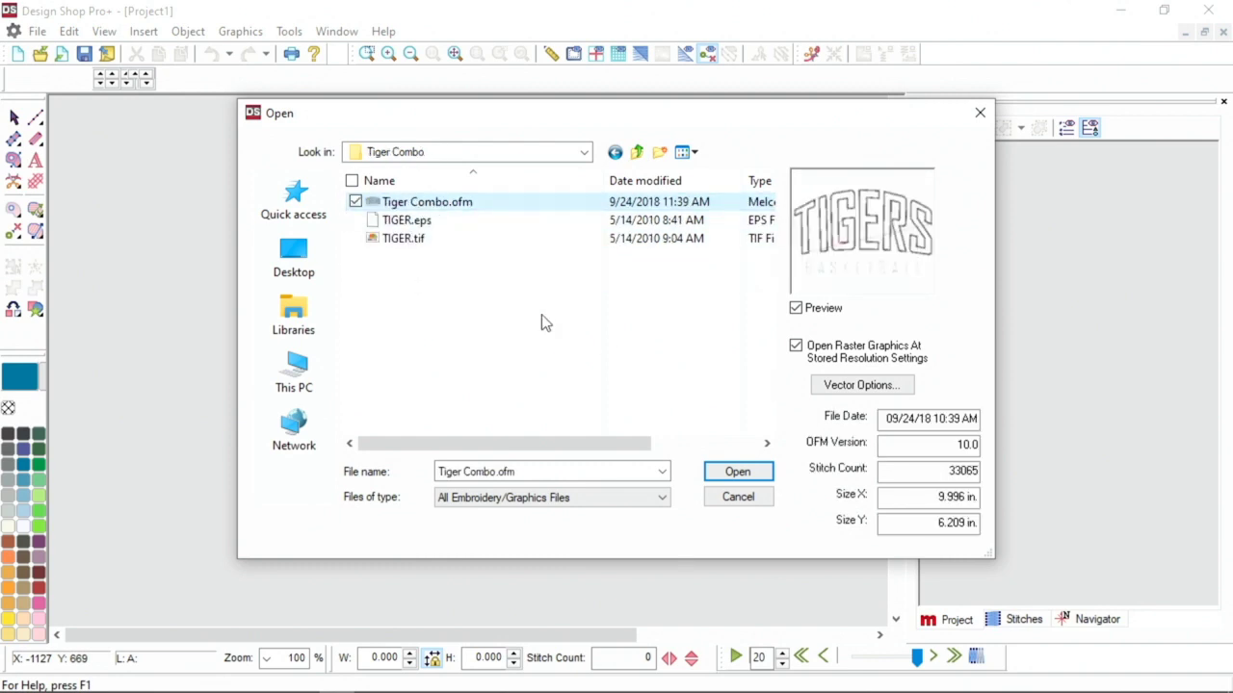
click(421, 241)
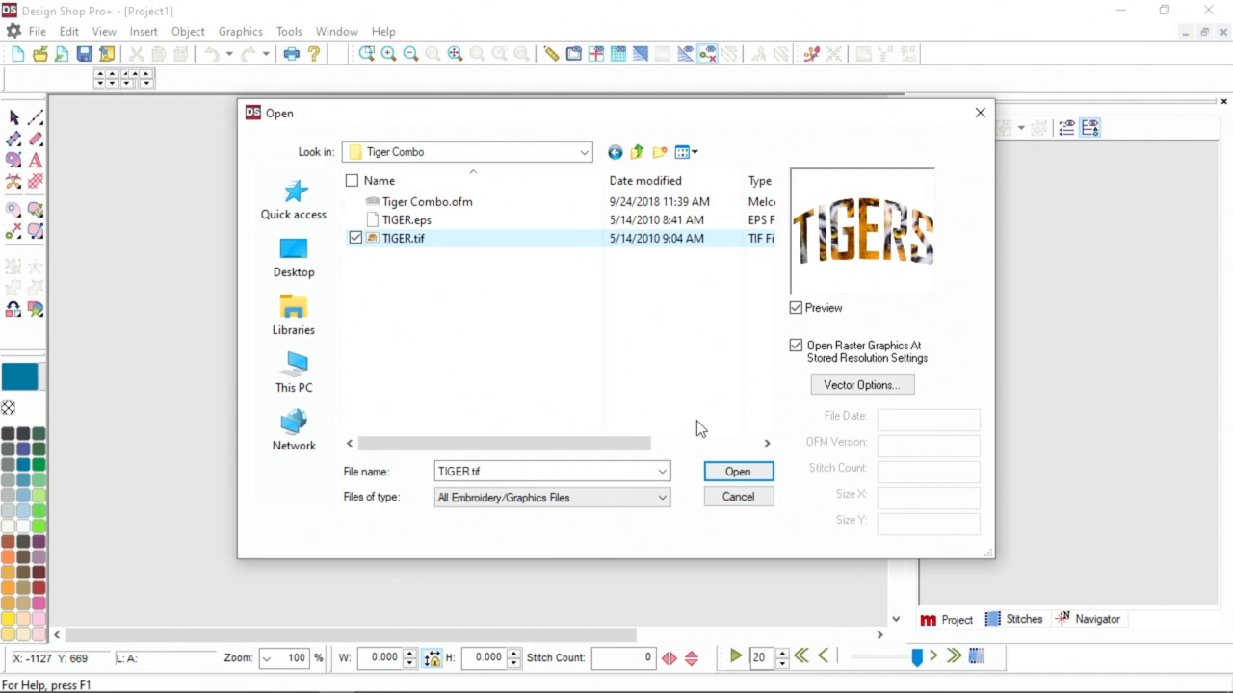
click(736, 473)
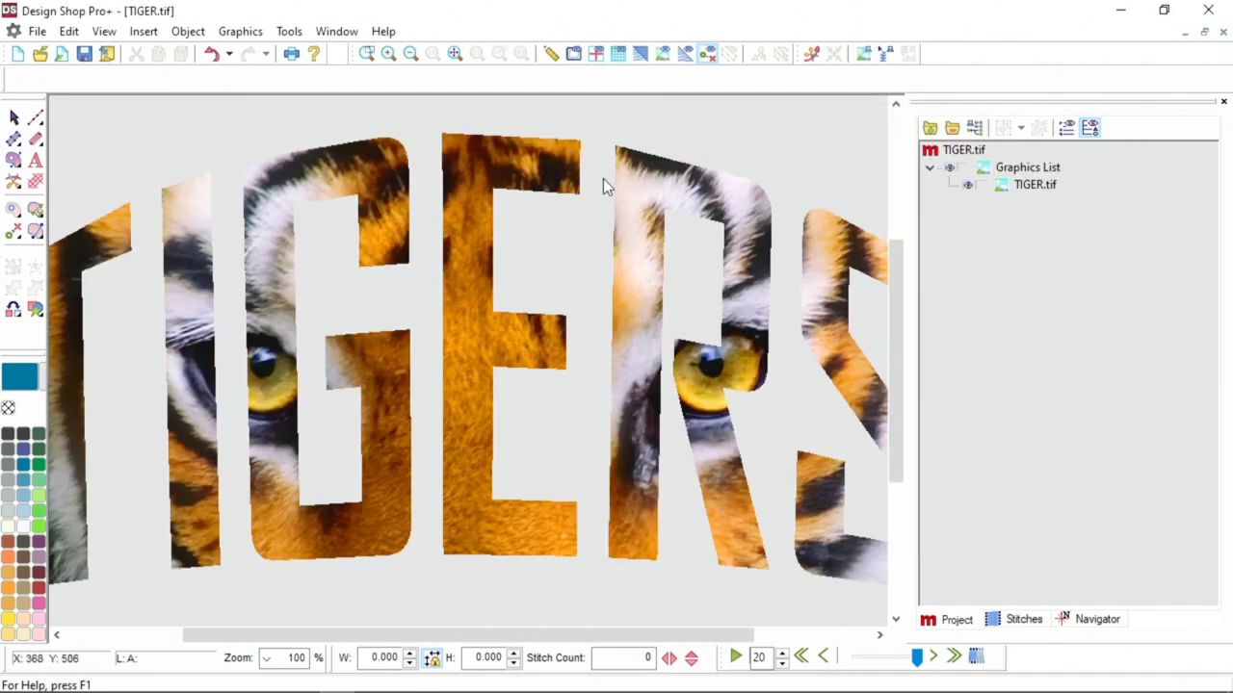
click(453, 55)
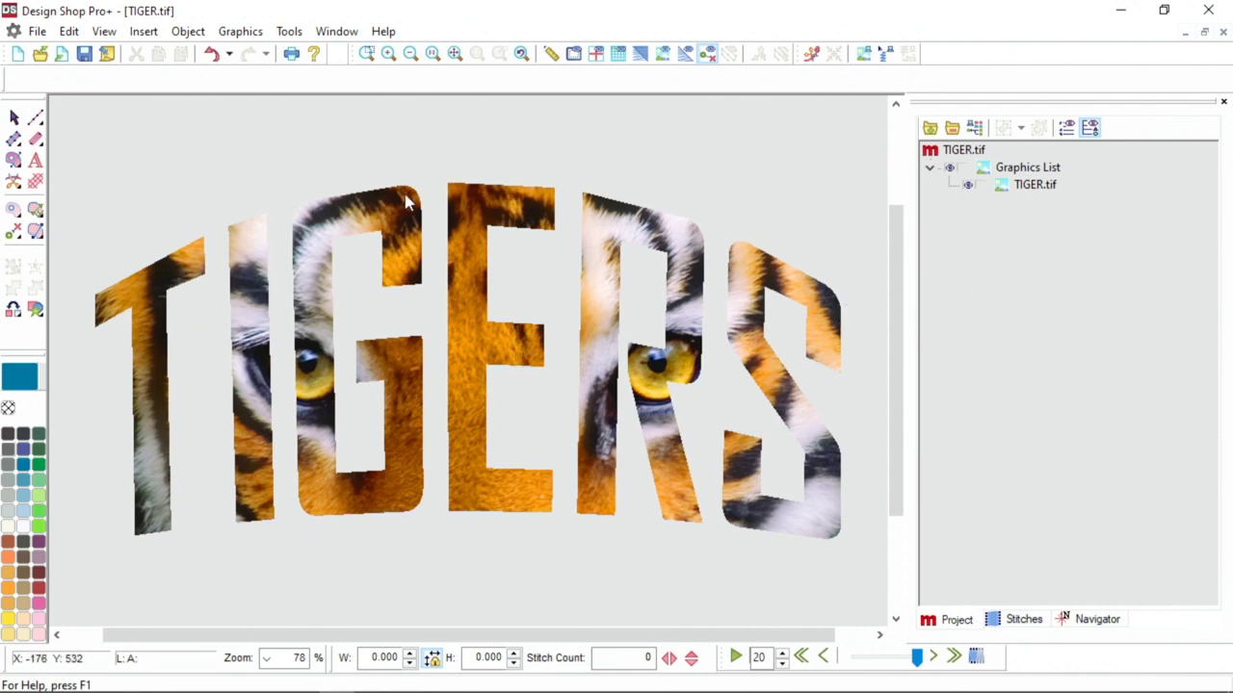
Step: Open Tiger Combo.ofm and zoom to fit the TIGERS BASKETBALL embroidery
click(39, 55)
click(431, 204)
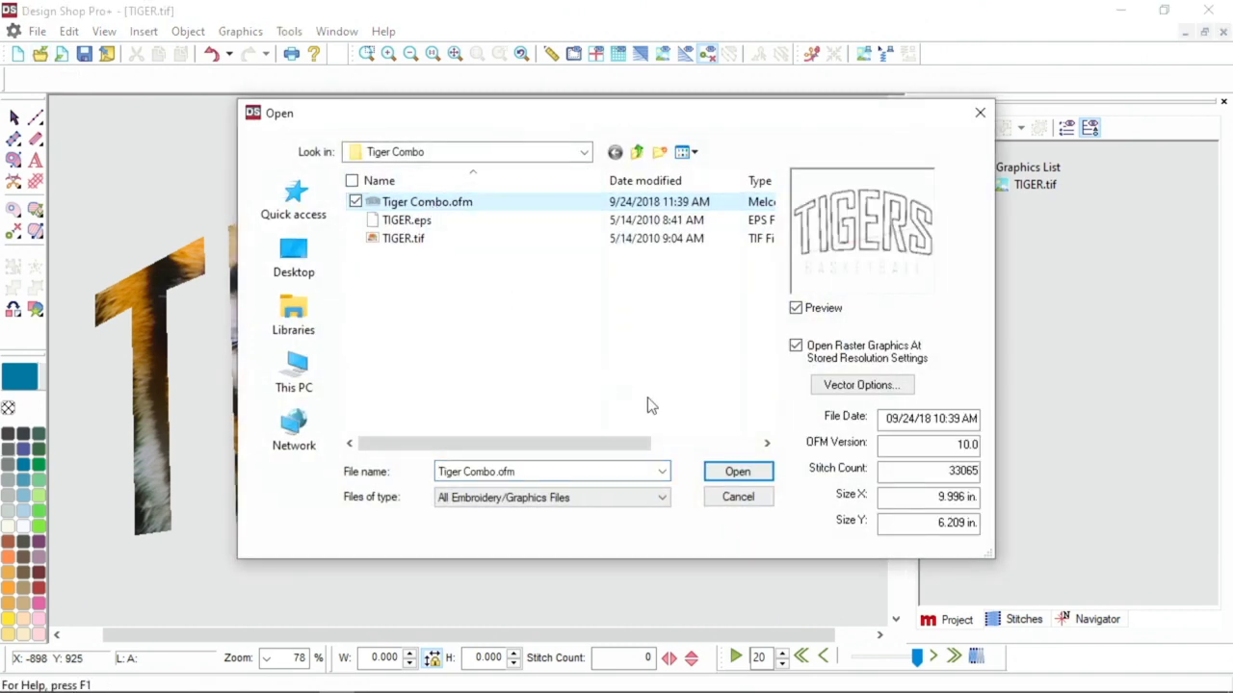
click(743, 472)
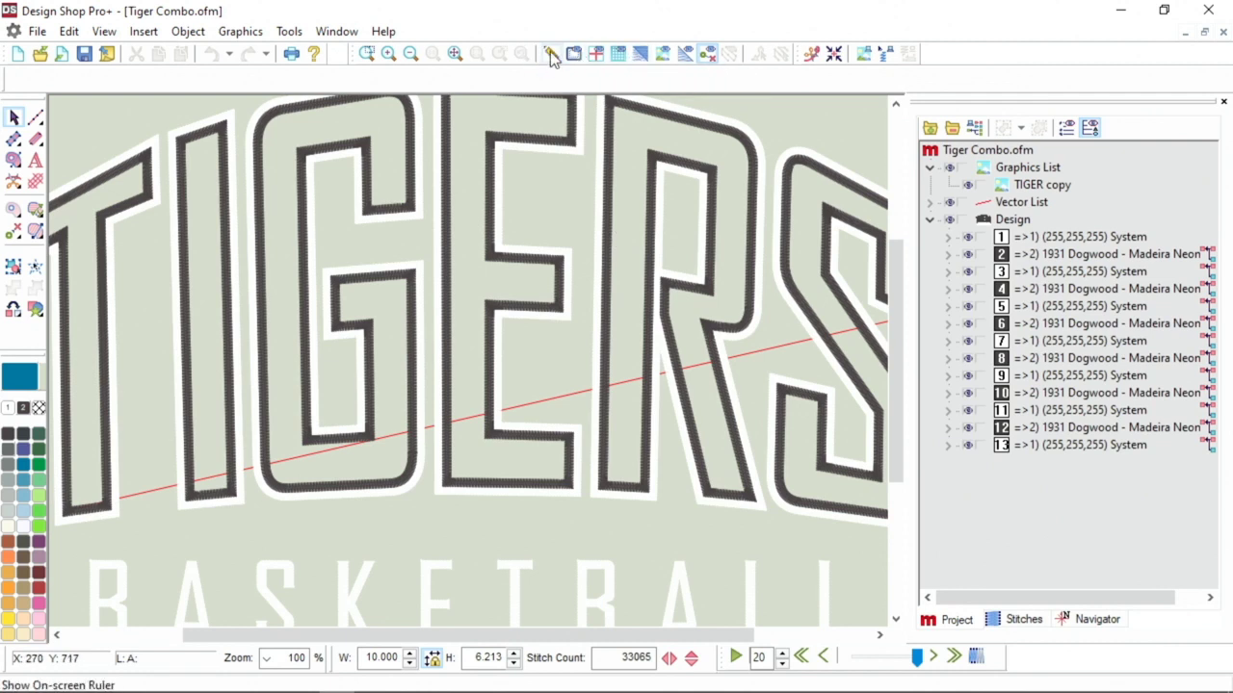
click(456, 54)
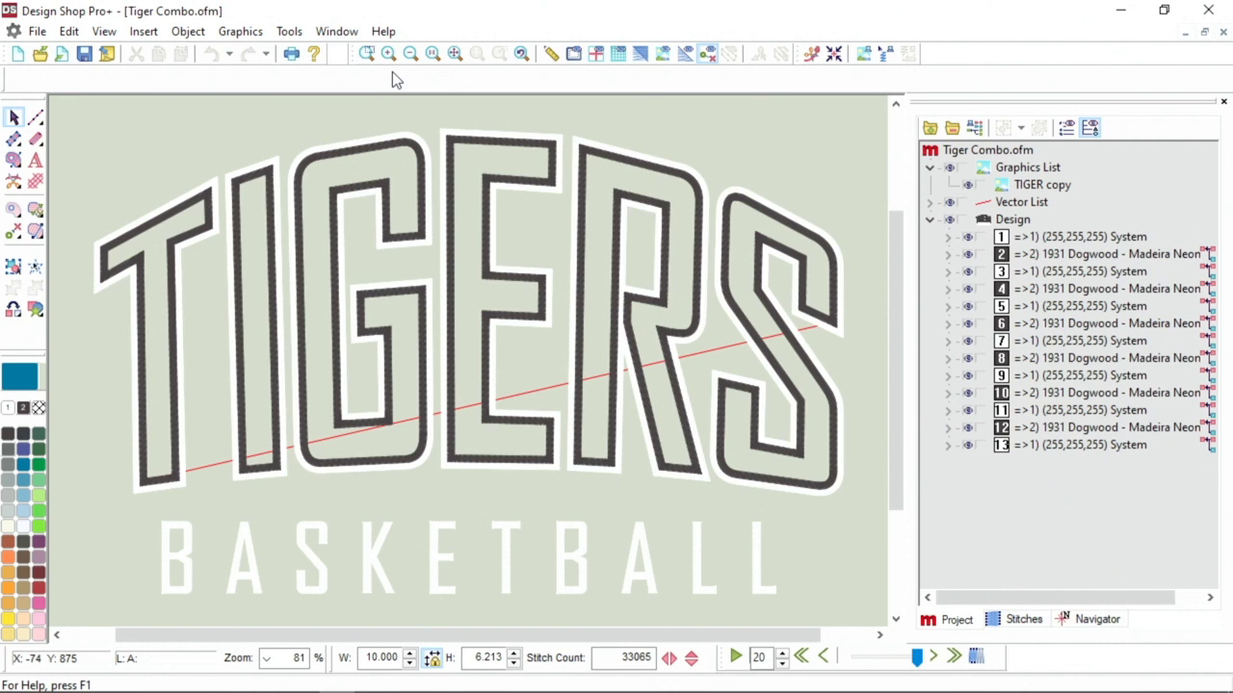
Step: Select 1. R Vector Line in the Vector List and zoom in to inspect its endpoints
click(928, 203)
click(1067, 221)
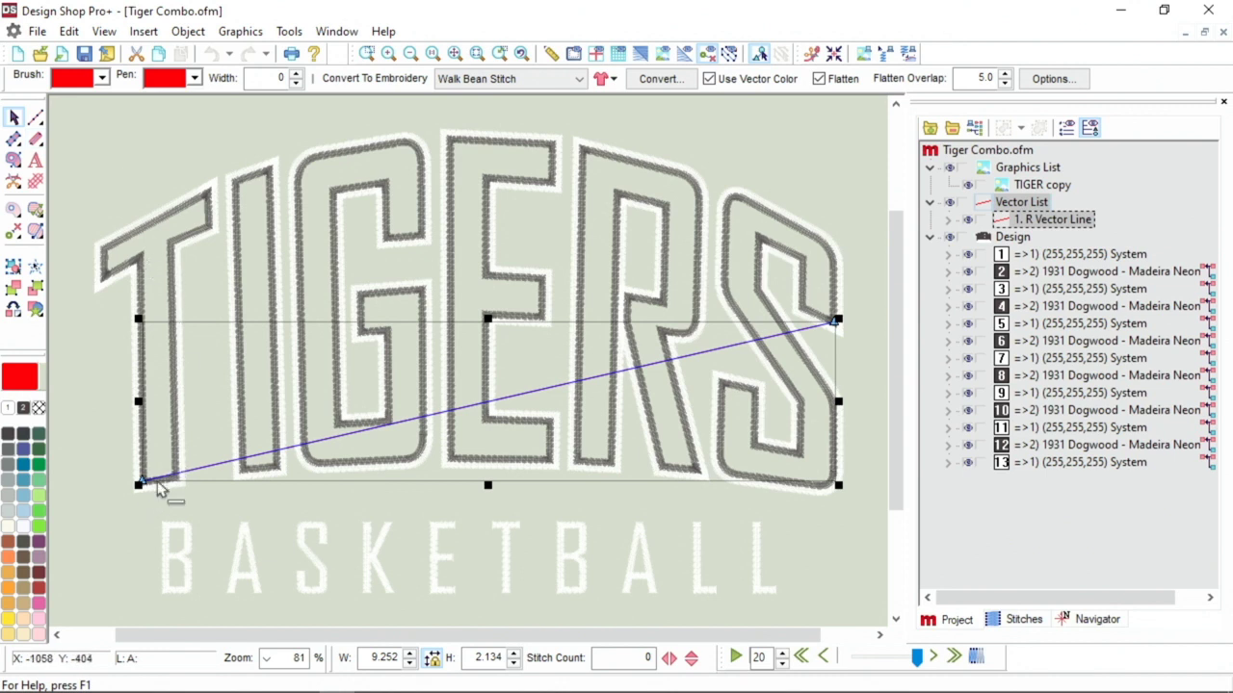
scroll(159, 489, down, 1)
scroll(191, 328, up, 2)
scroll(154, 323, up, 1)
scroll(144, 321, up, 2)
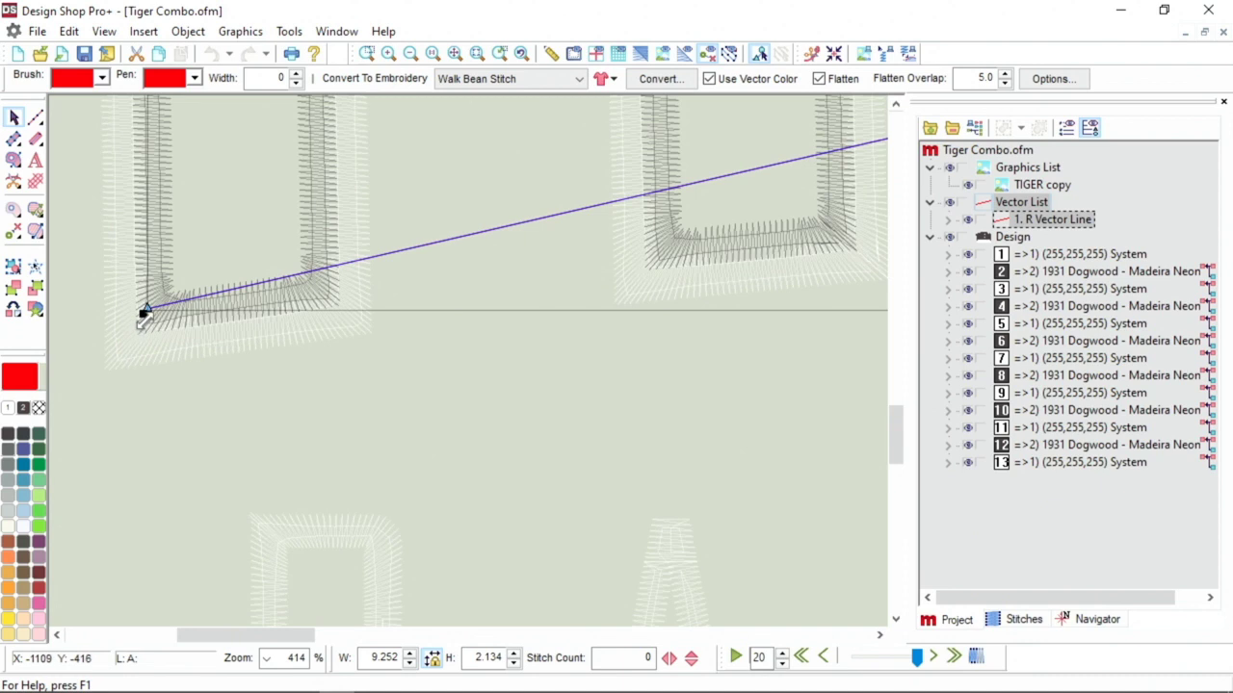
scroll(176, 325, down, 6)
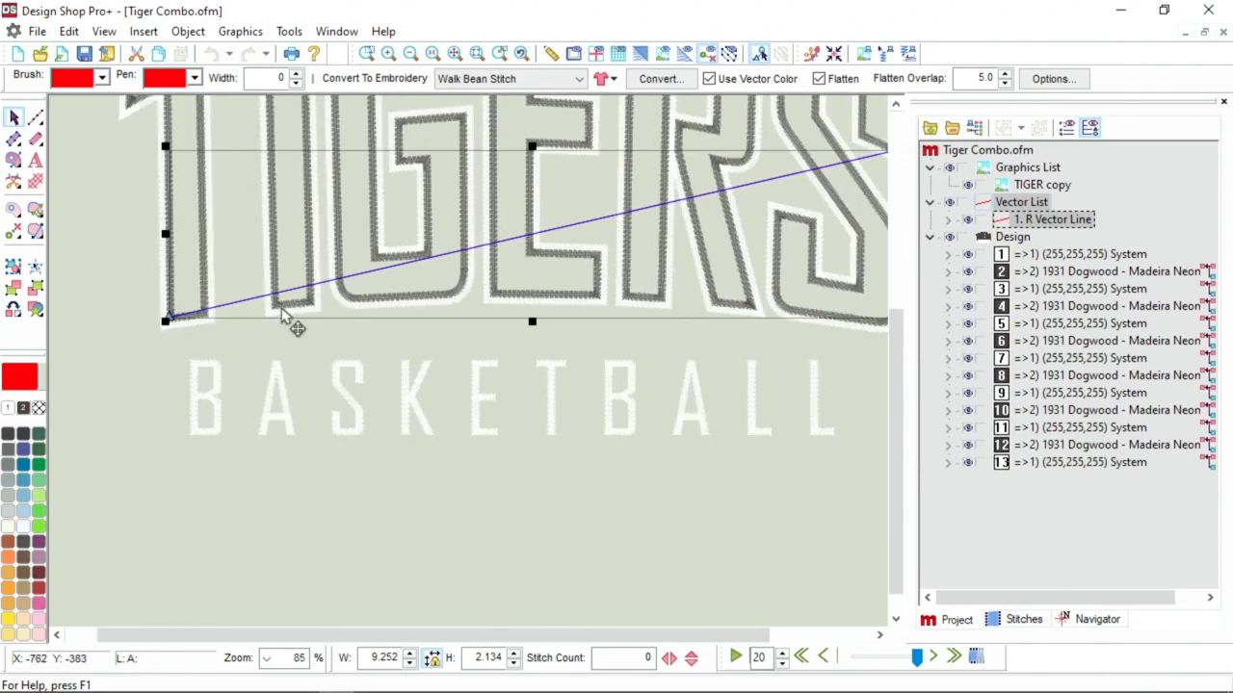
scroll(283, 317, down, 1)
scroll(445, 270, up, 1)
scroll(459, 291, up, 4)
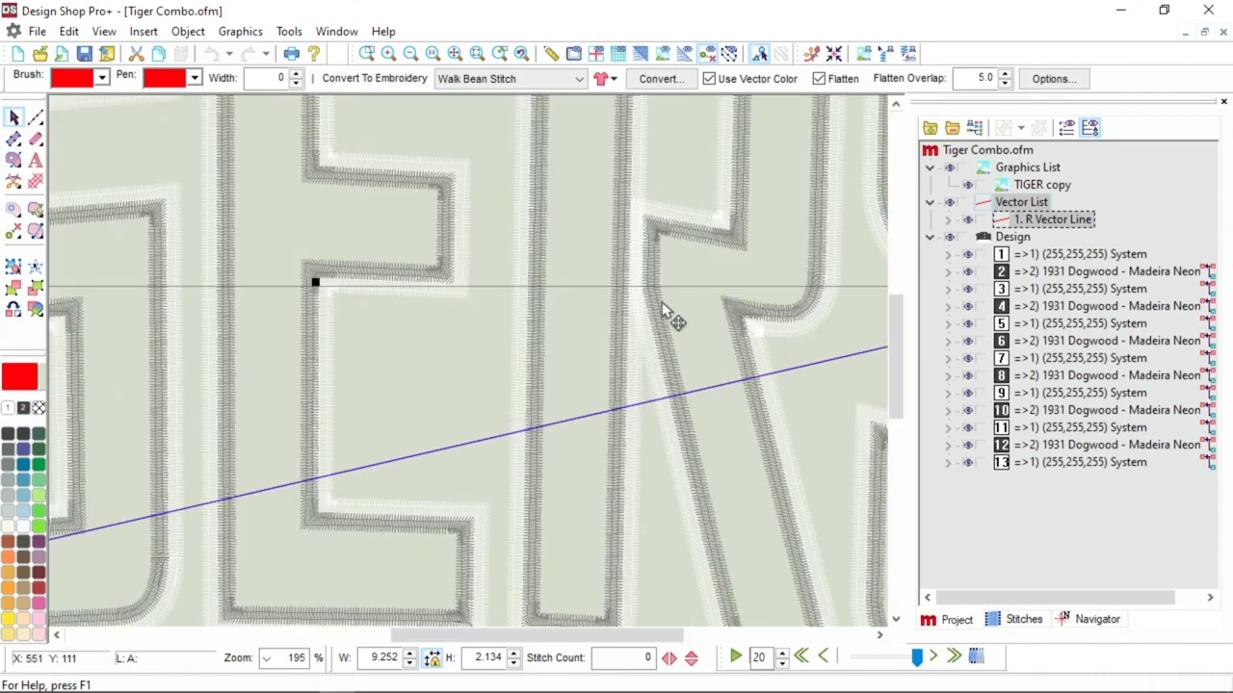
Step: Deselect the line and expand its Project tree node to list its straight, entry and exit points
scroll(663, 308, right, 5)
scroll(654, 306, down, 4)
click(420, 527)
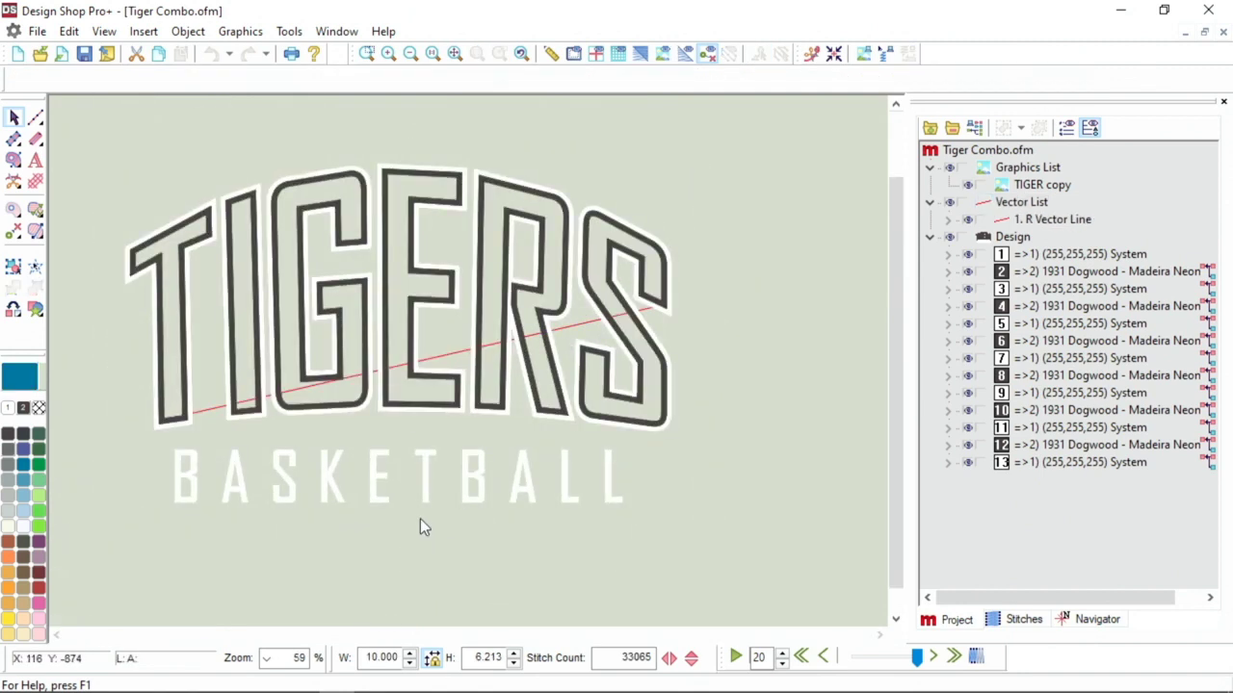
click(947, 220)
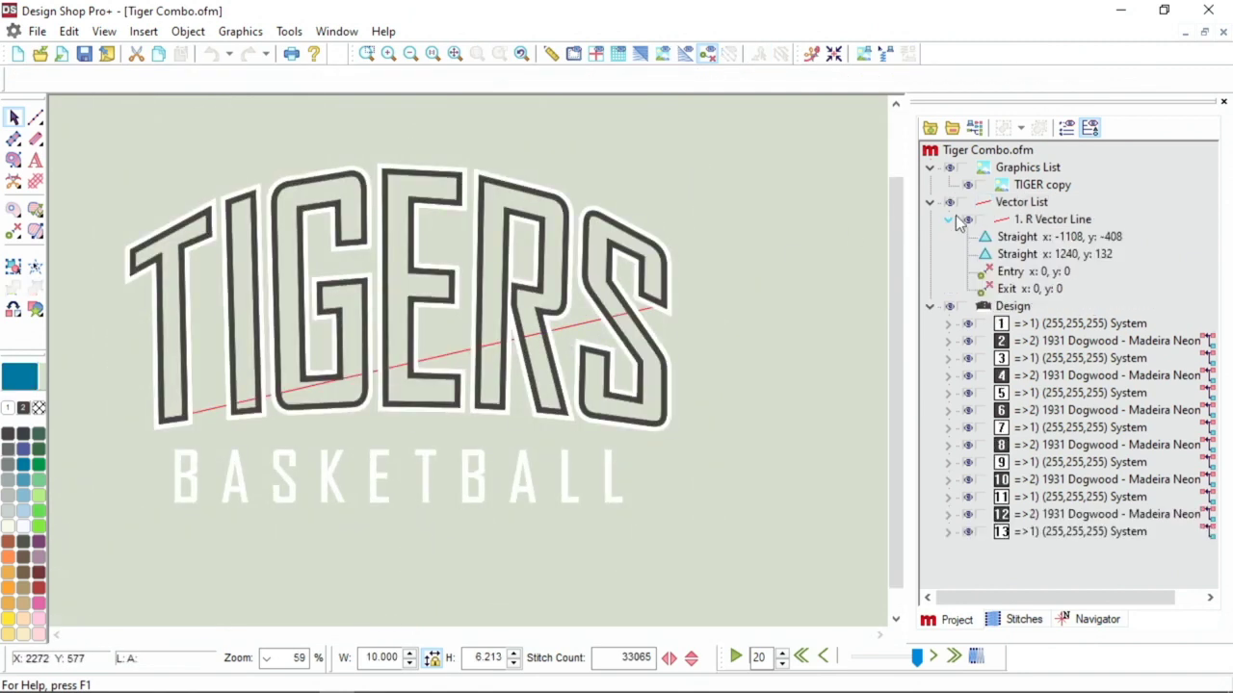
Step: Select the first Straight point of 1. R Vector Line in the Project tree
click(1059, 237)
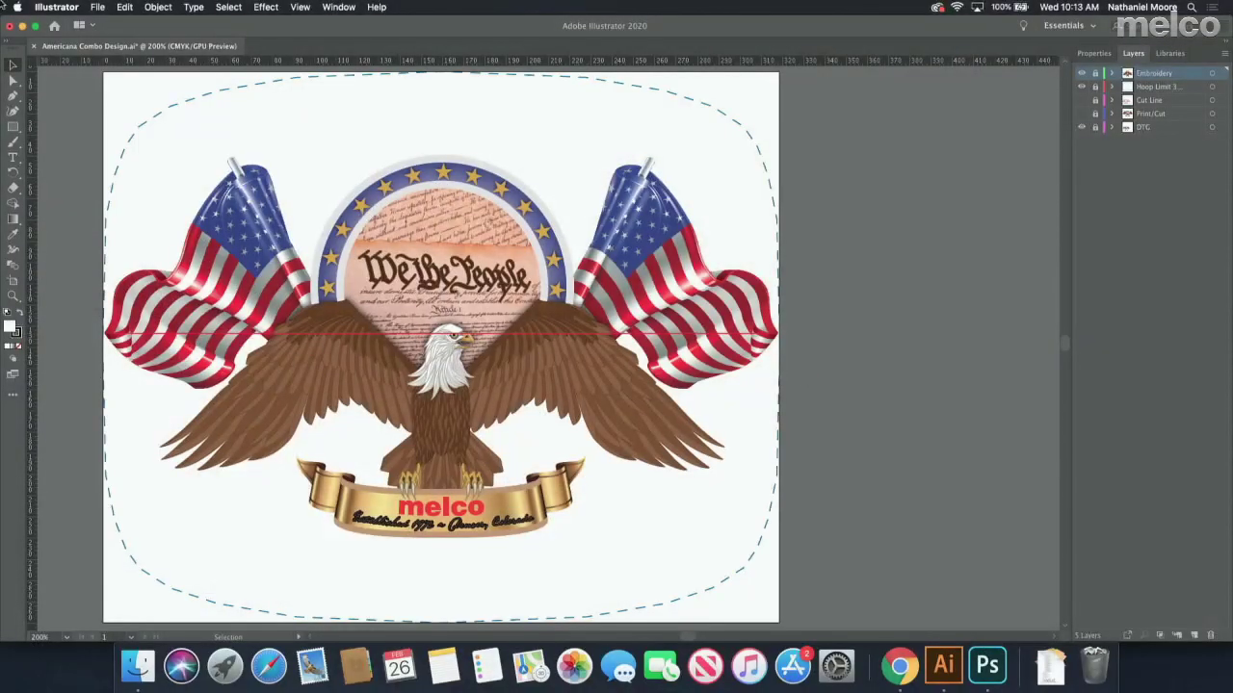
Step: Open denver combo.ai from the Combo Artwork > Denver folder in Illustrator
click(98, 7)
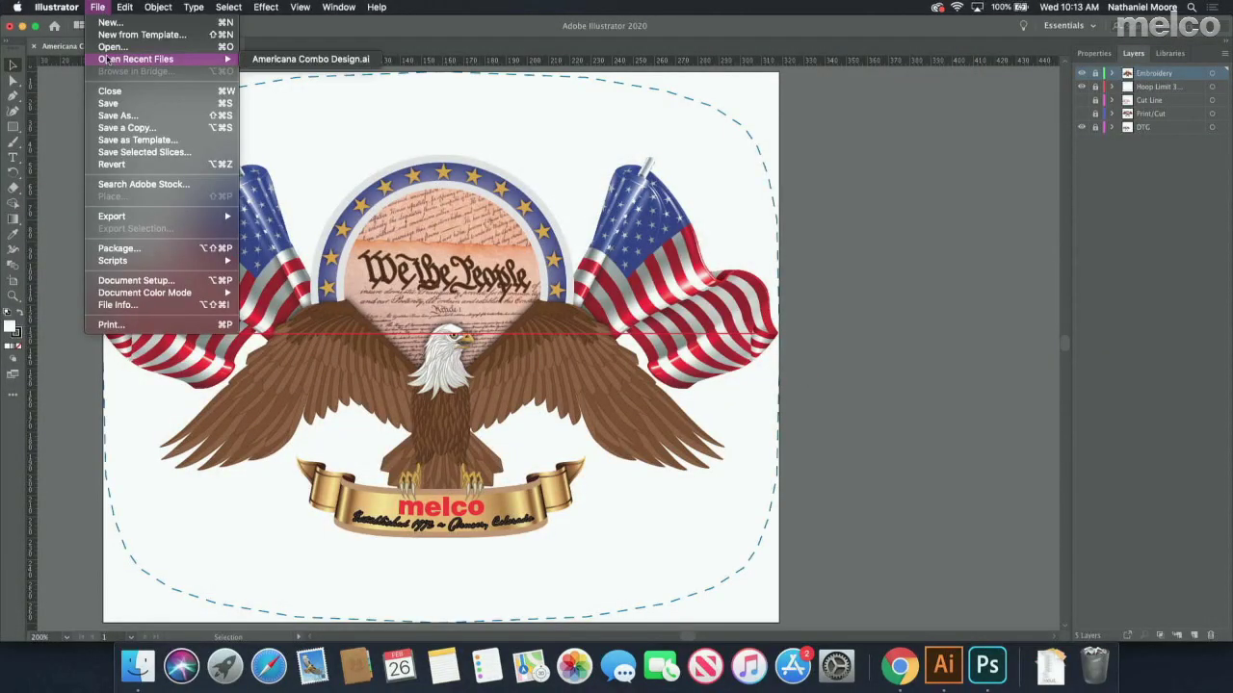
click(403, 146)
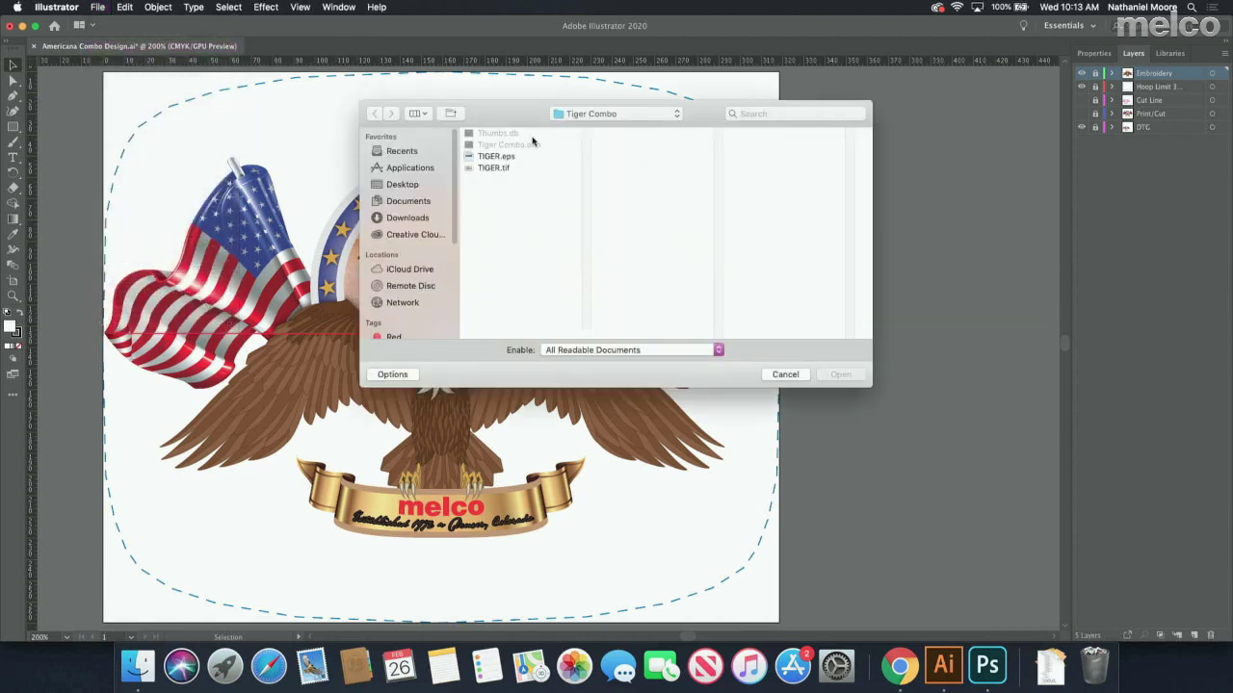
click(571, 119)
click(576, 128)
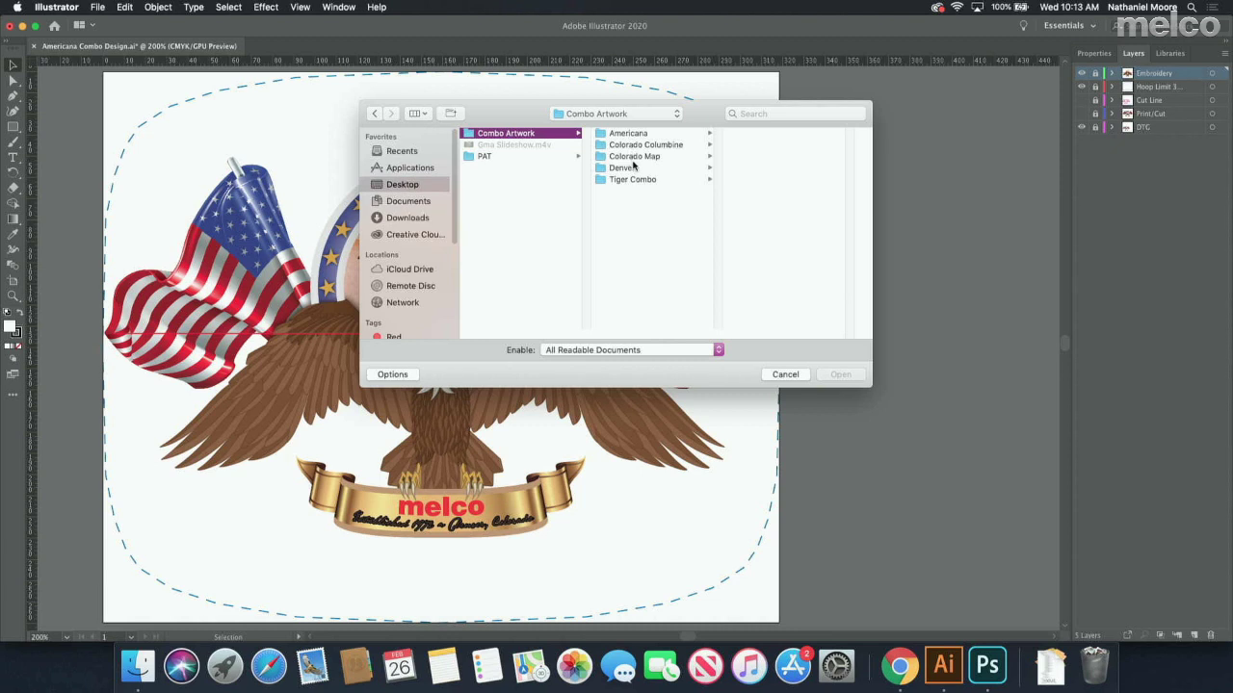
click(633, 168)
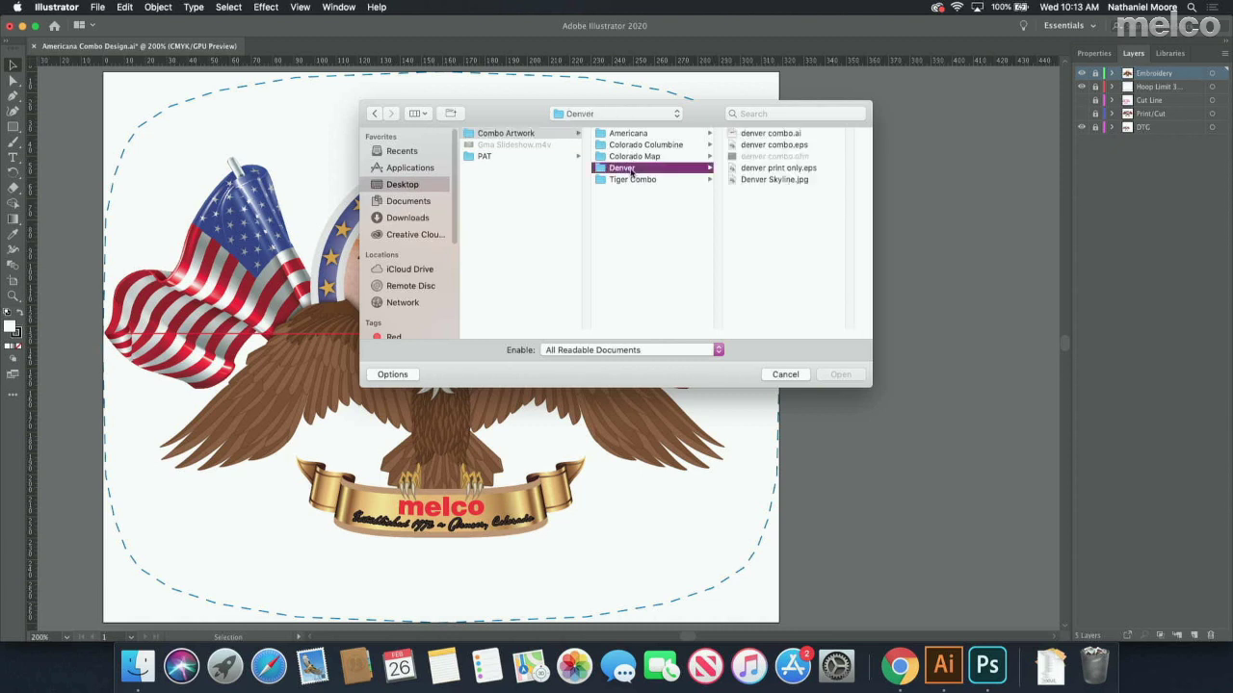
click(769, 134)
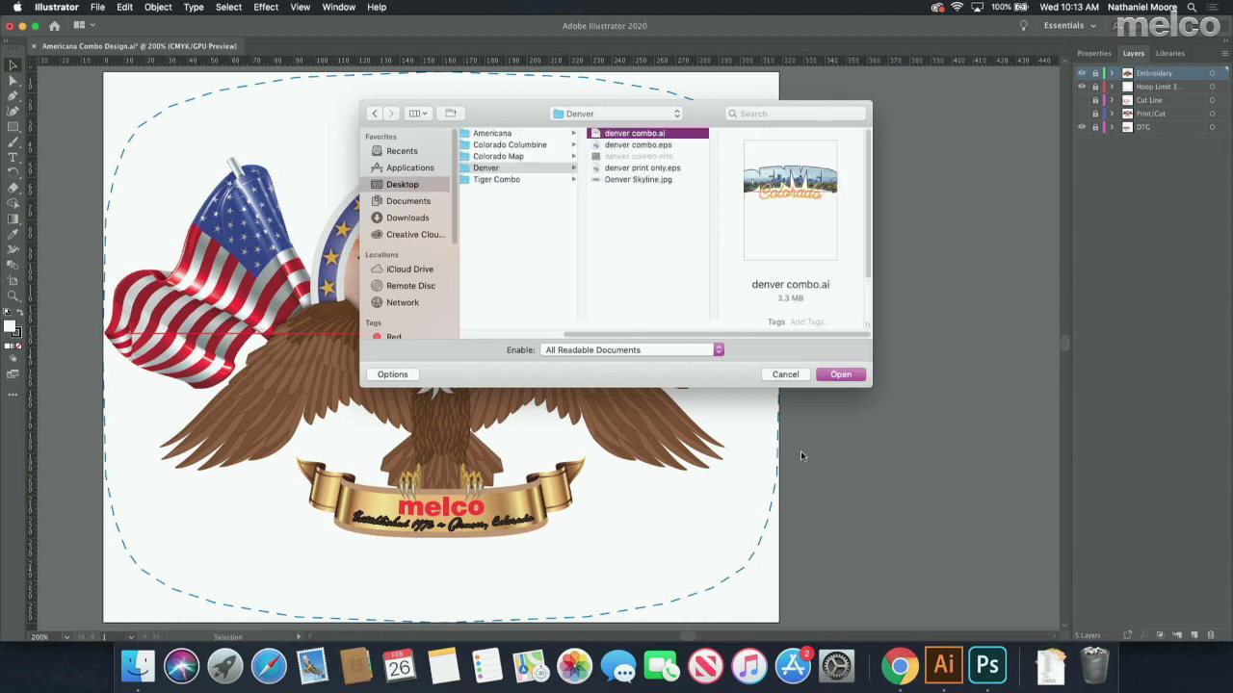
click(837, 375)
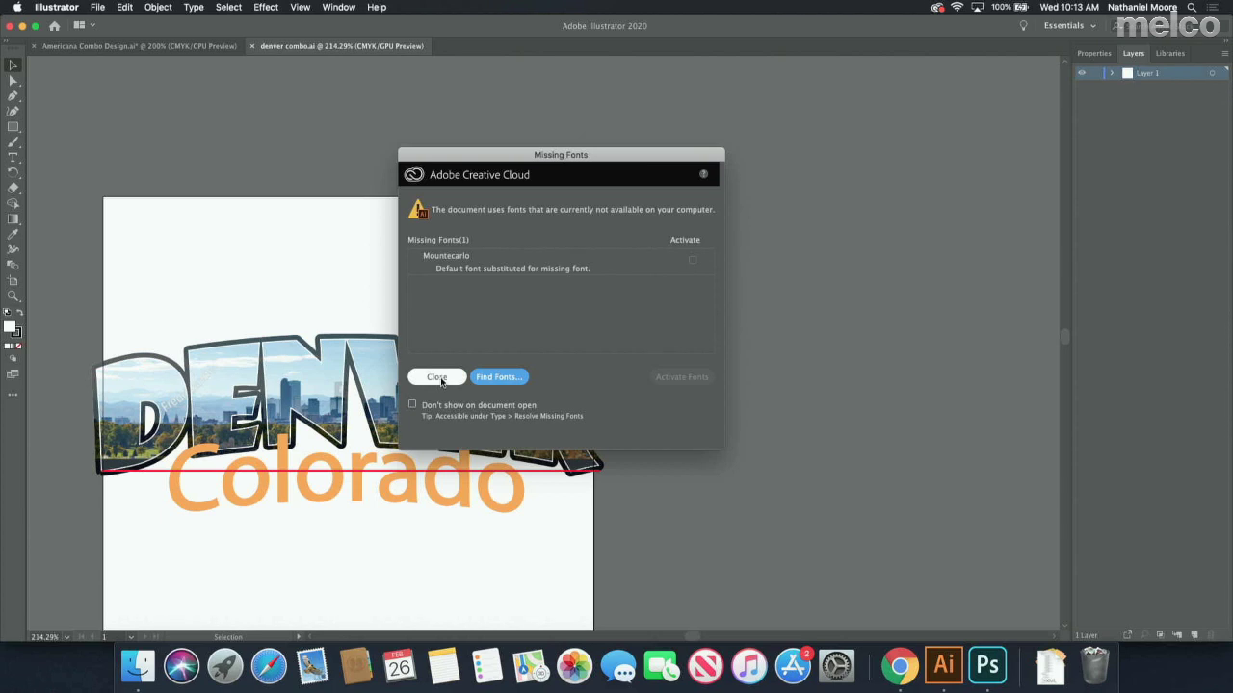
Step: Close the Missing Fonts warning about Mountecarlo to reveal the DENVER and Colorado artwork
click(439, 380)
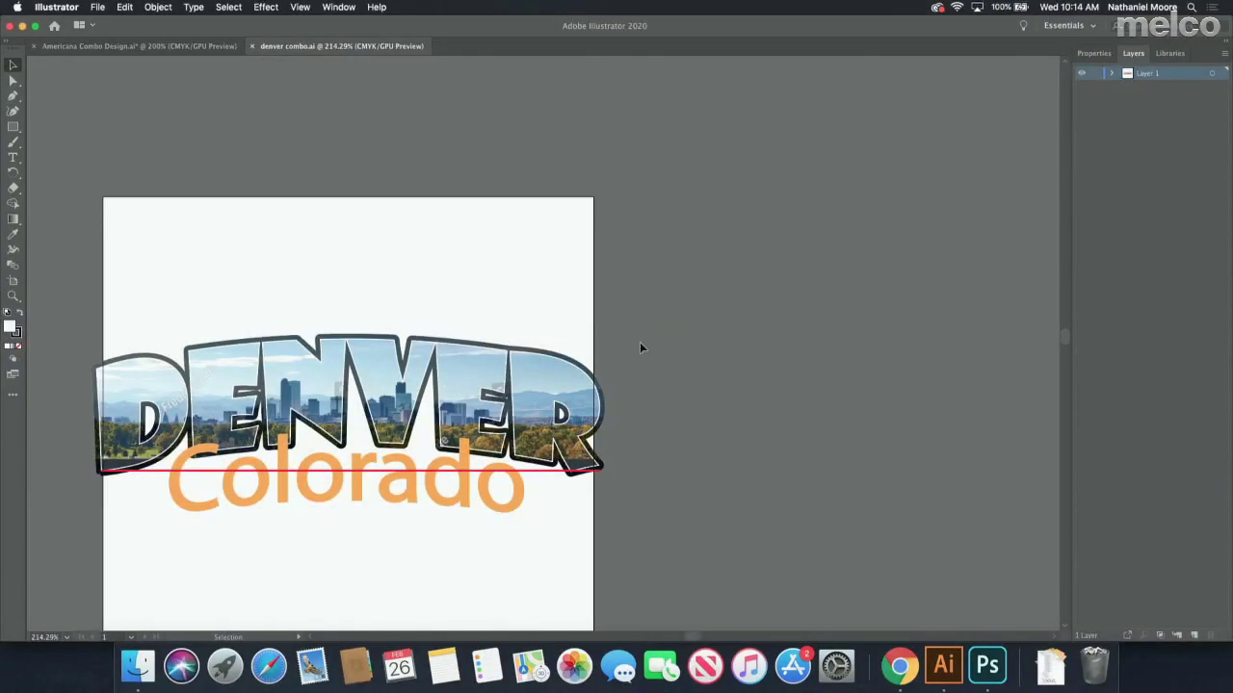
Step: Select the Colorado text and zoom in on it and the DENVER lettering
click(428, 516)
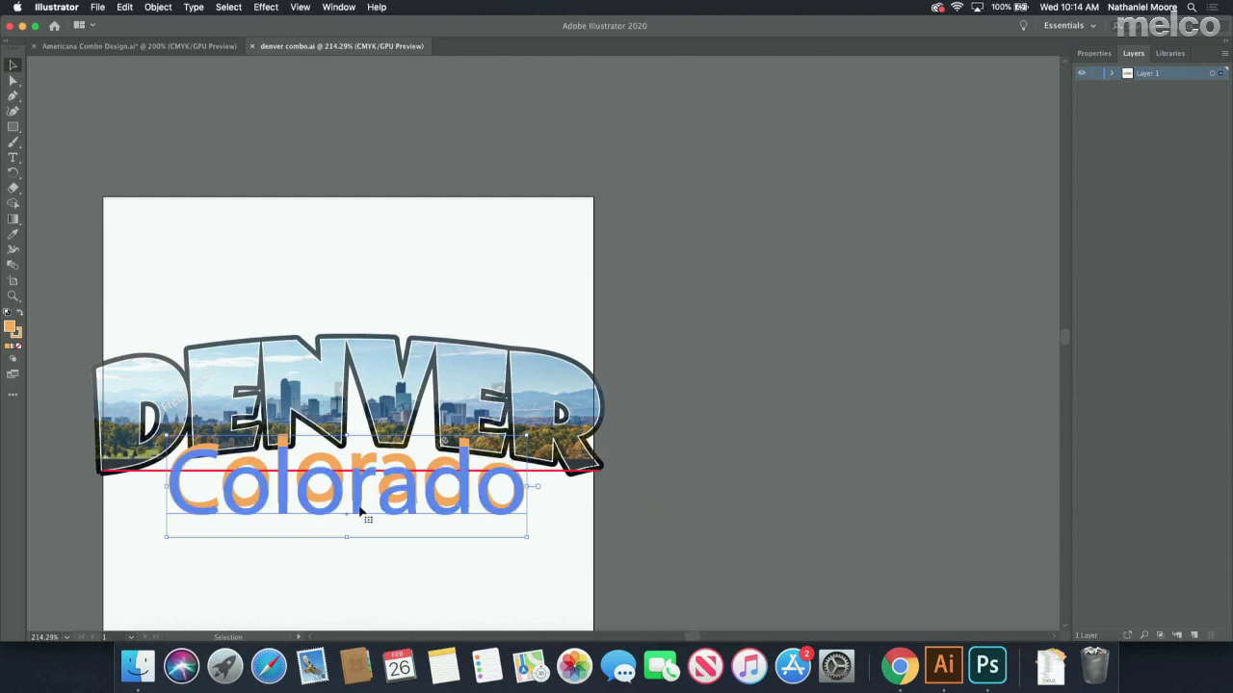
key(z)
click(364, 450)
click(460, 373)
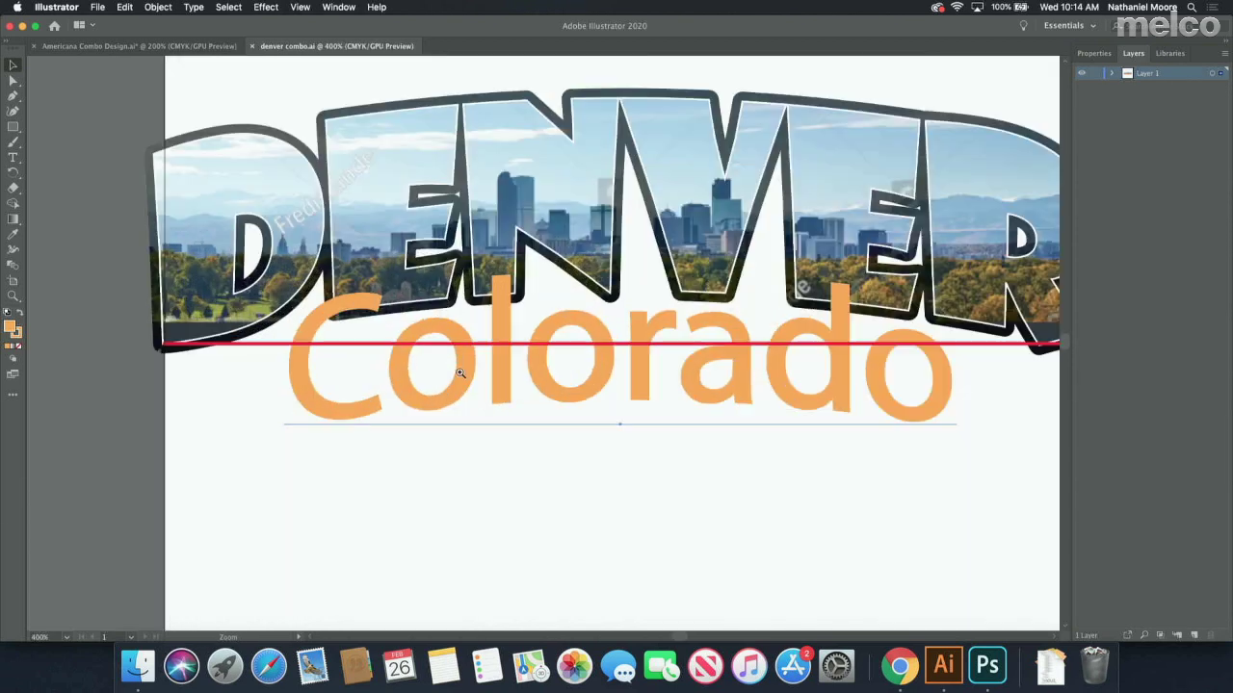
click(614, 317)
drag(614, 316, 554, 365)
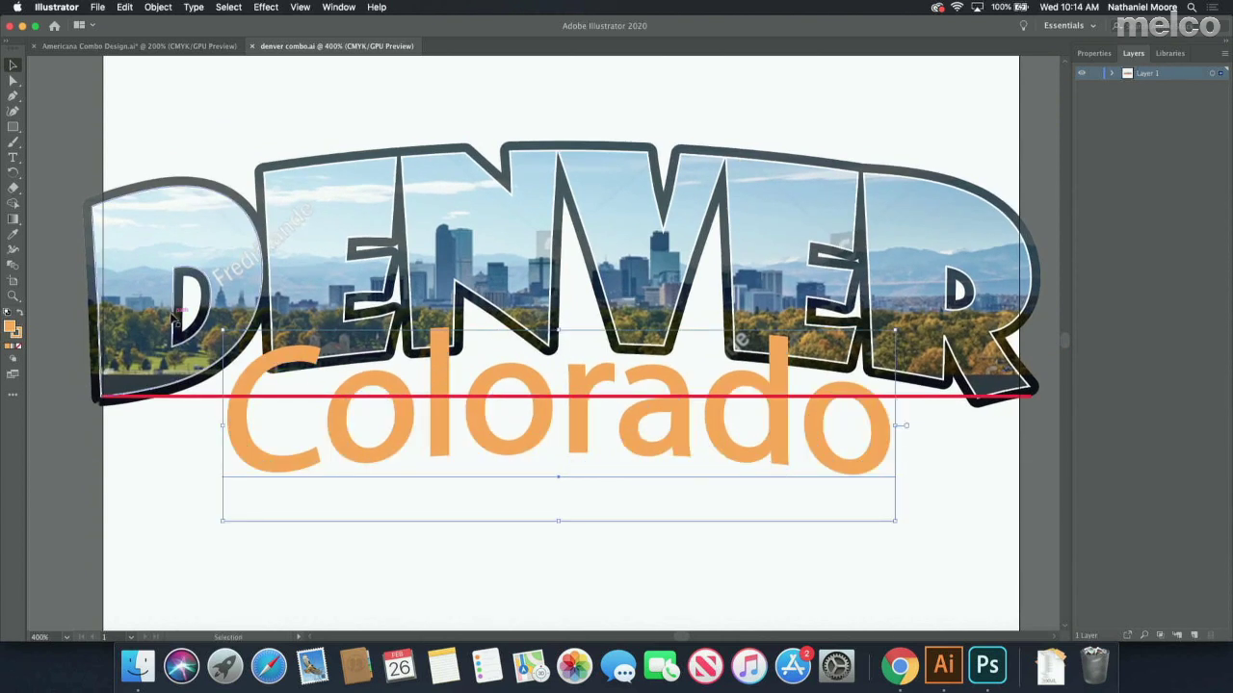
key(super+semicolon)
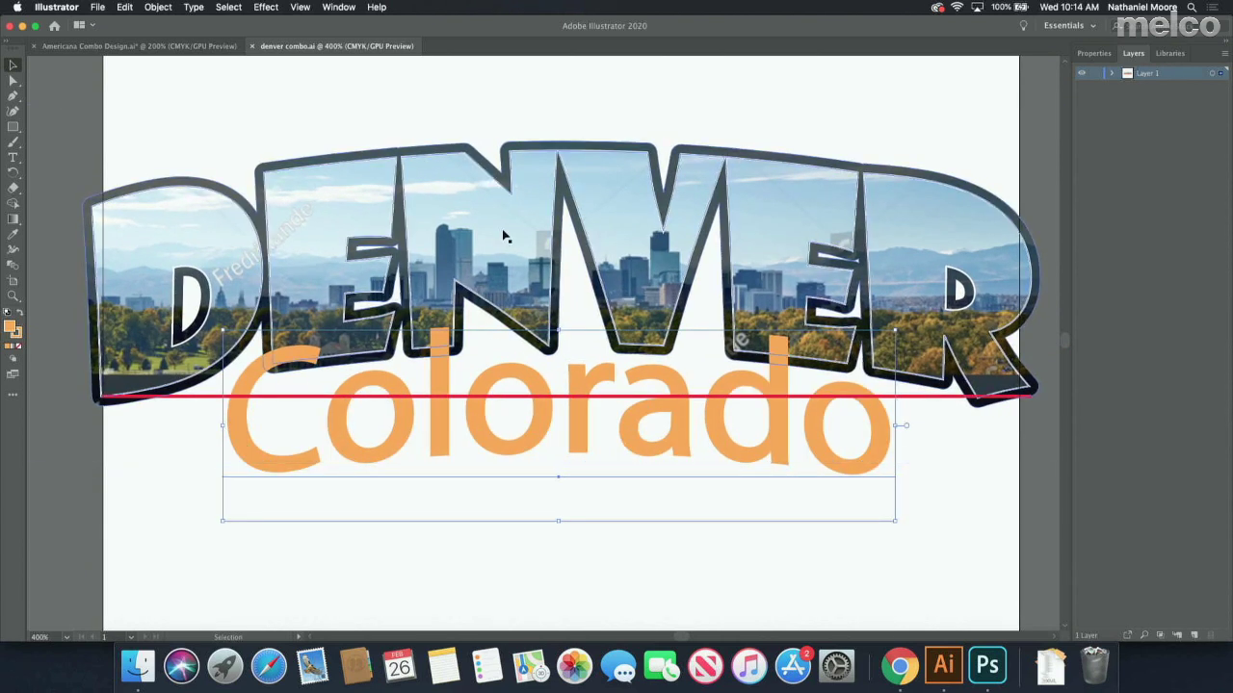
Step: Test-drag Colorado lower along DENVER's red baseline, leaving it unchanged, then move to Design Shop Pro+
drag(310, 339, 312, 352)
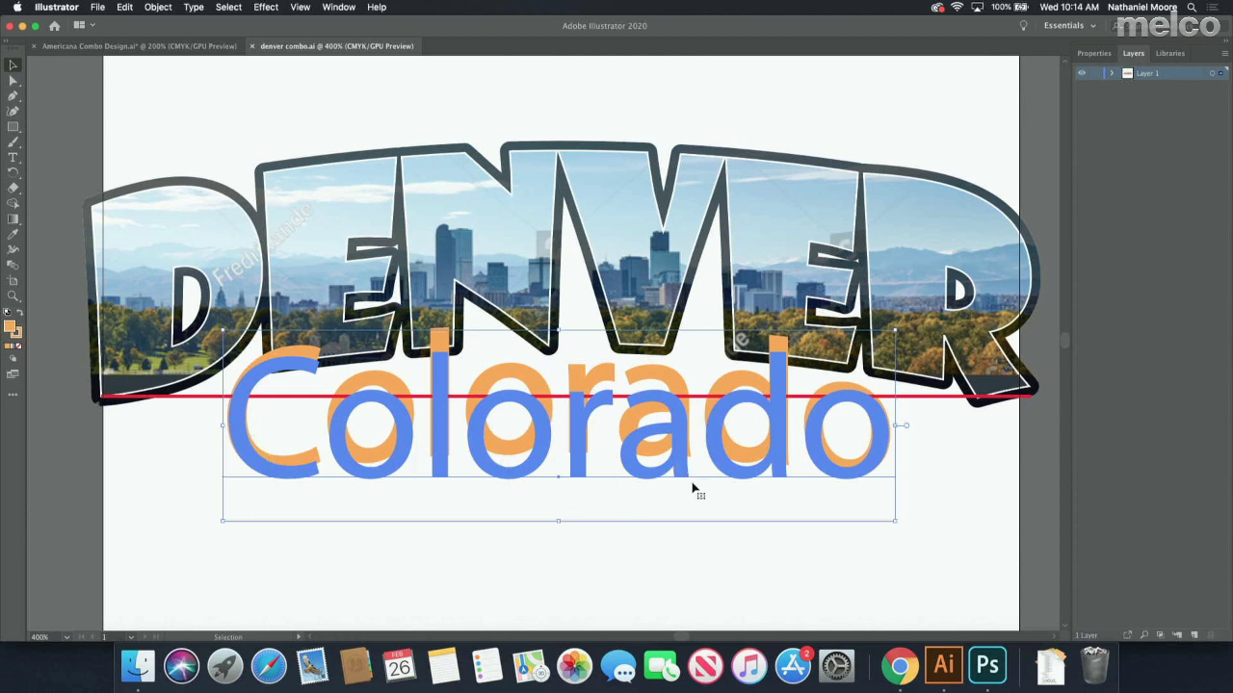
click(668, 561)
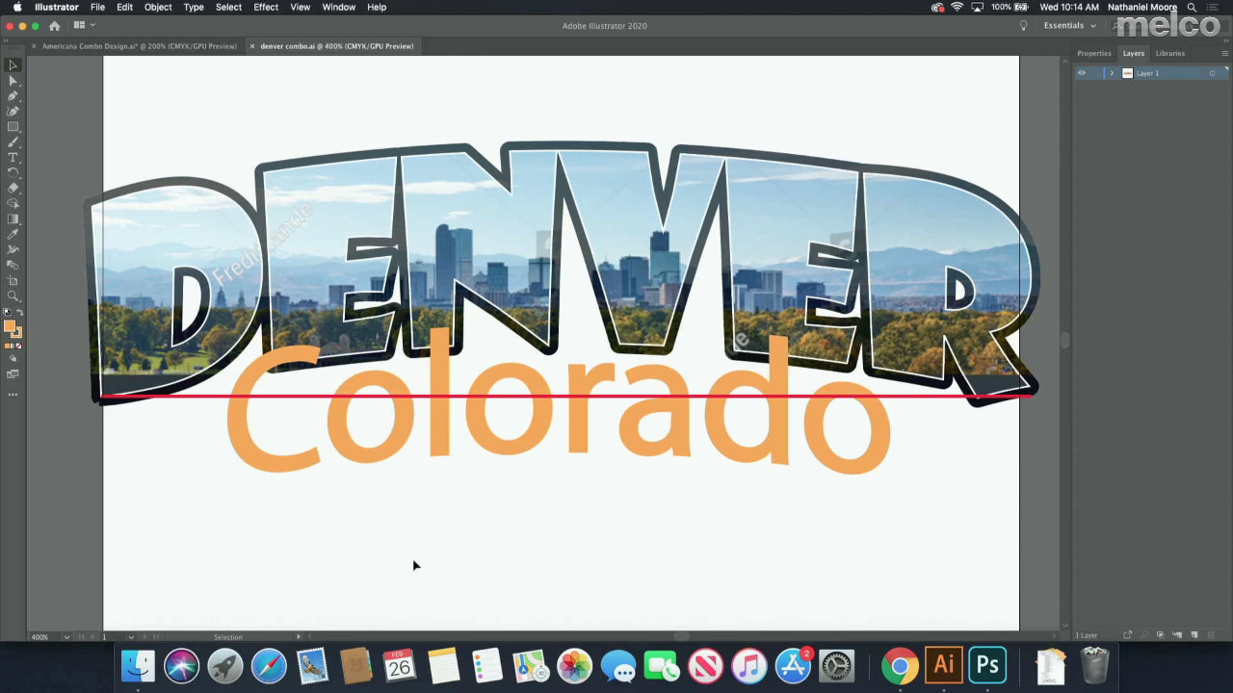
drag(350, 474, 349, 486)
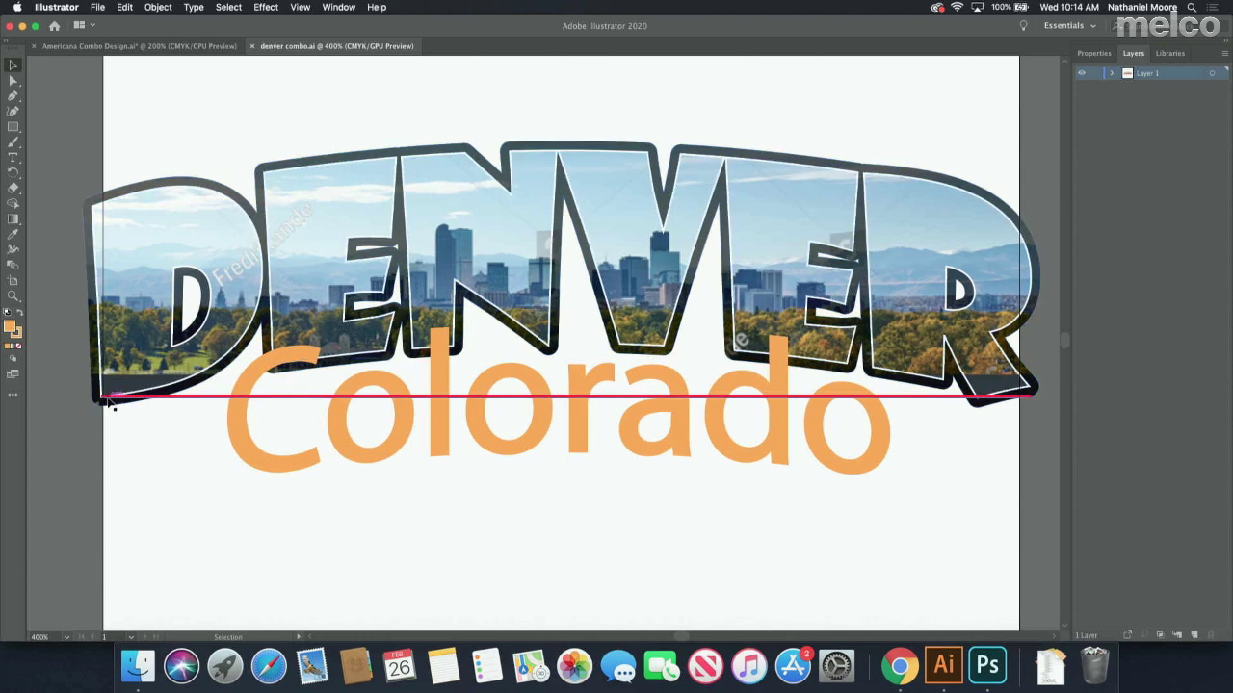
drag(435, 446, 438, 465)
drag(843, 469, 842, 461)
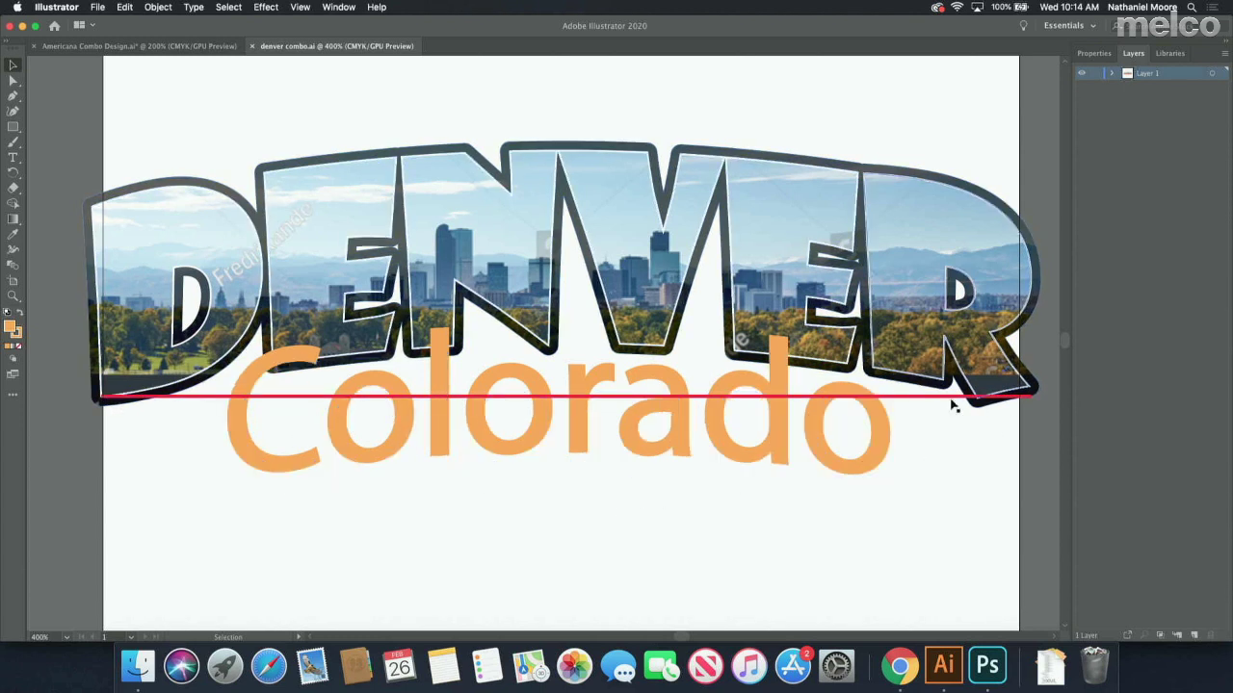
drag(424, 371, 413, 357)
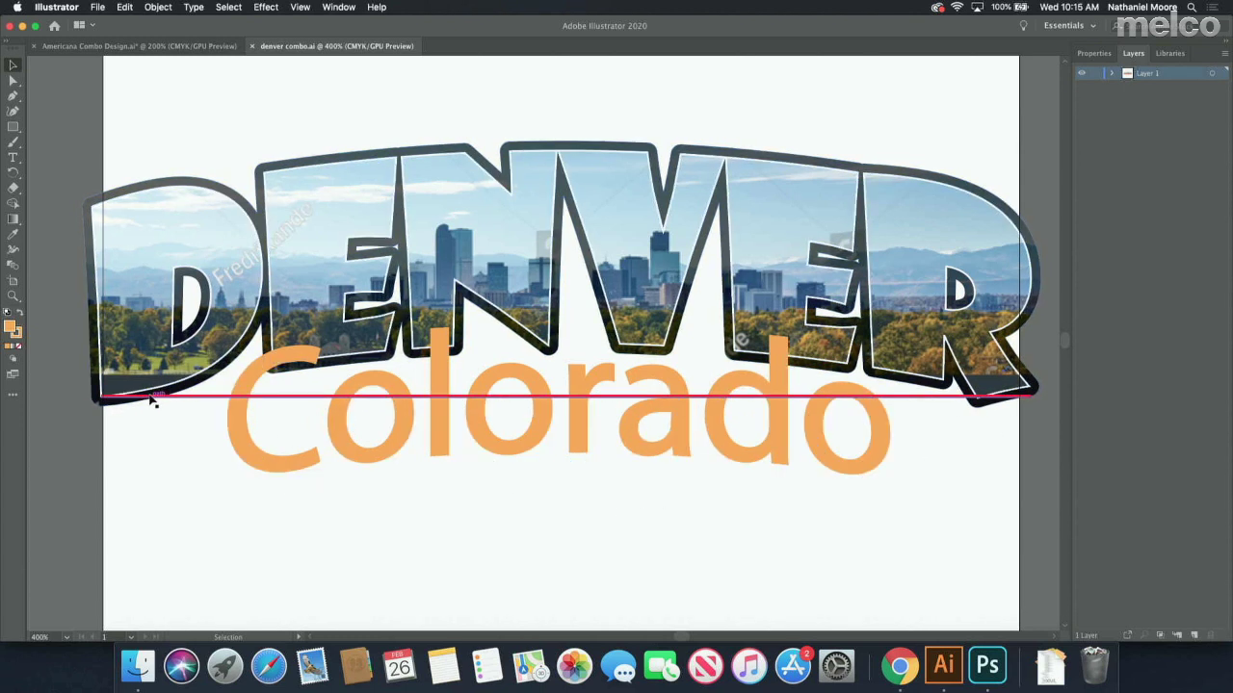
drag(640, 428, 655, 433)
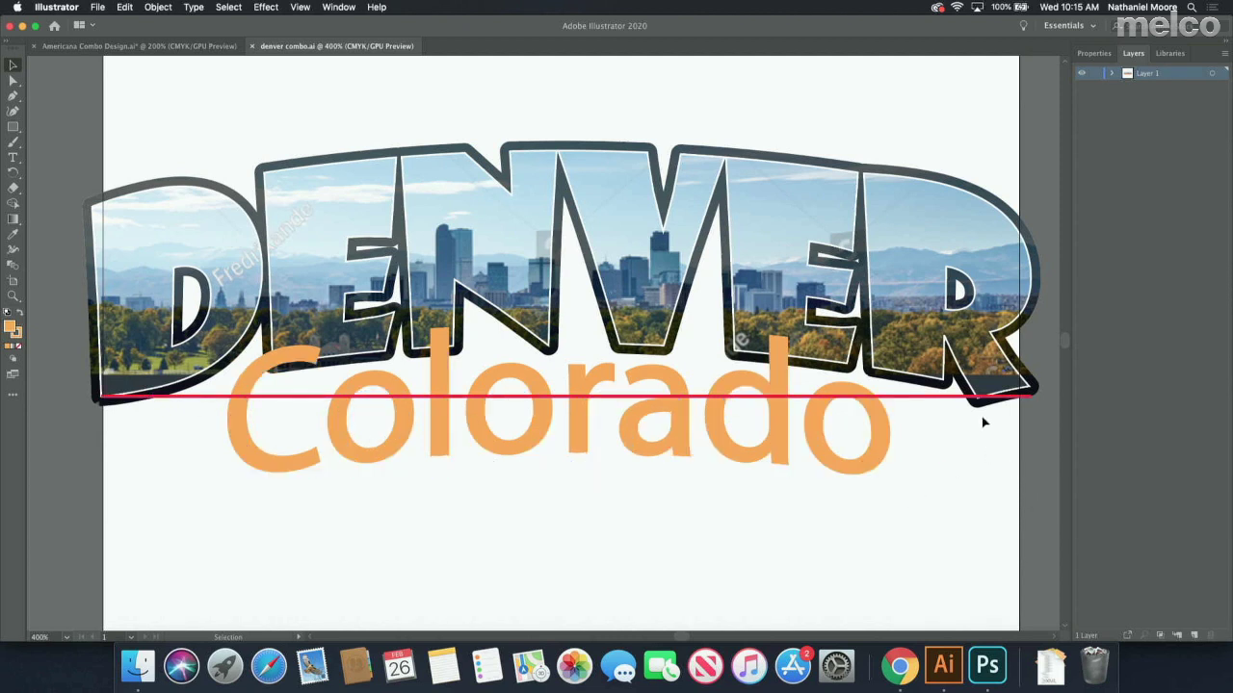
drag(982, 421, 984, 414)
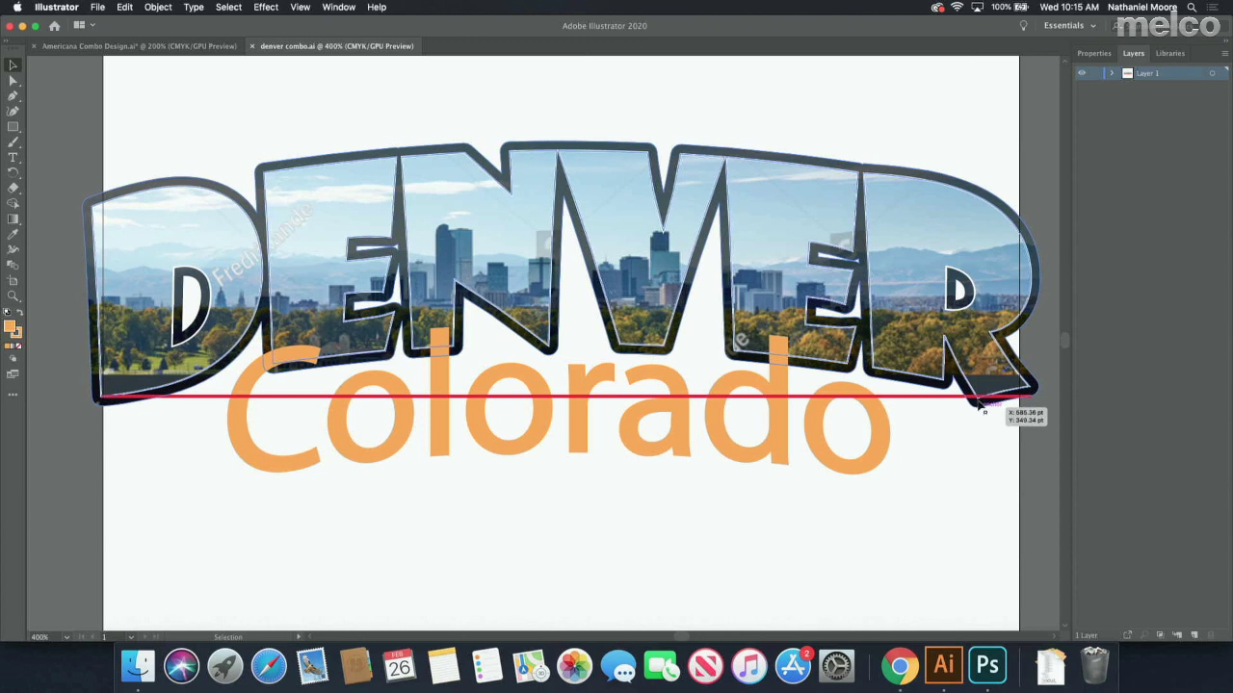
drag(983, 414, 981, 407)
click(979, 407)
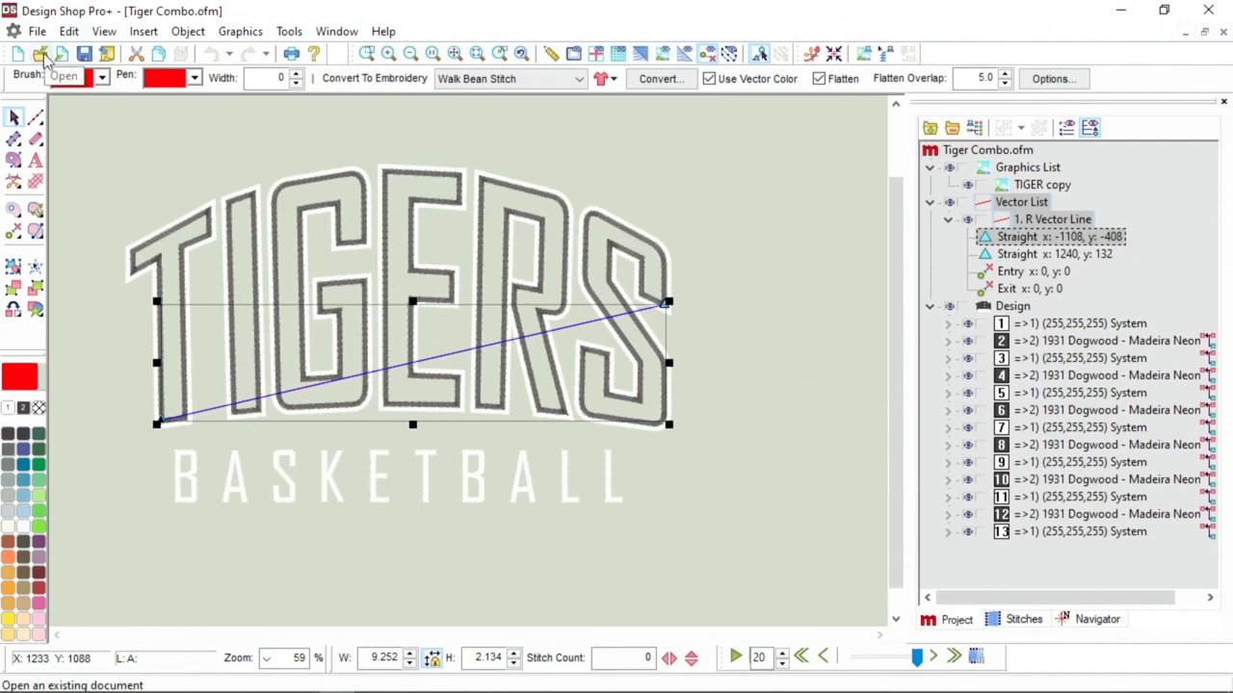
Step: Open denver combo.ofm from the Combo Artwork > Denver folder
click(42, 55)
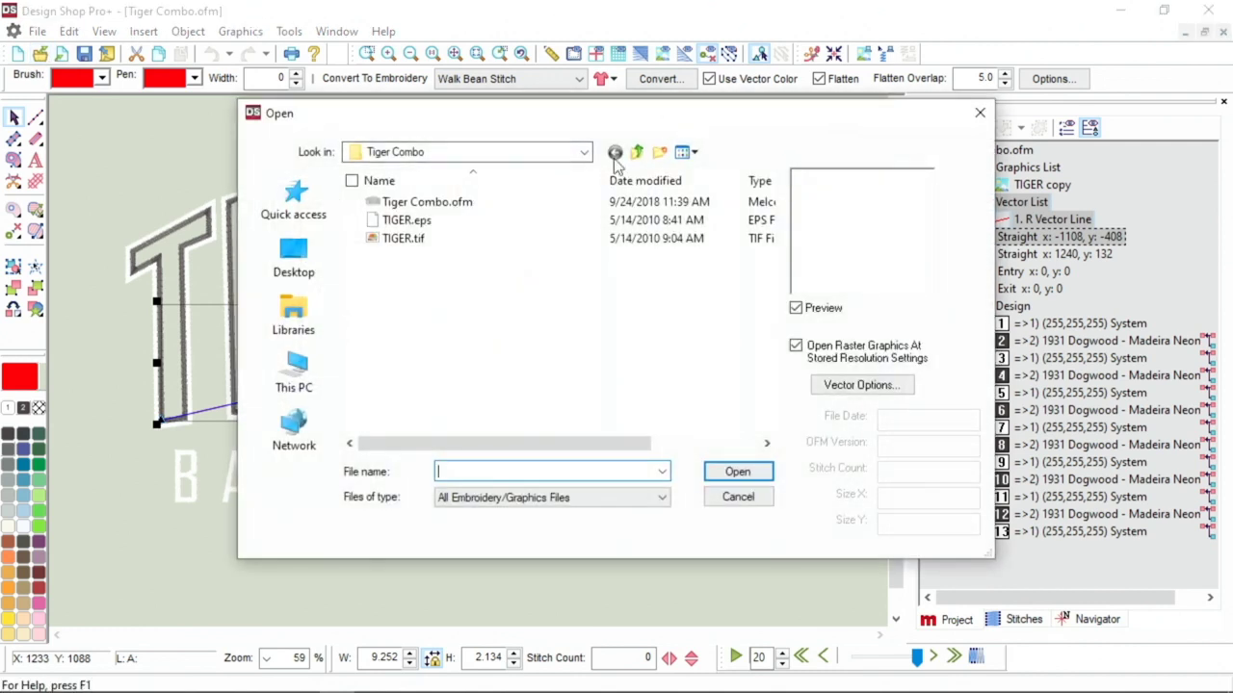
click(637, 155)
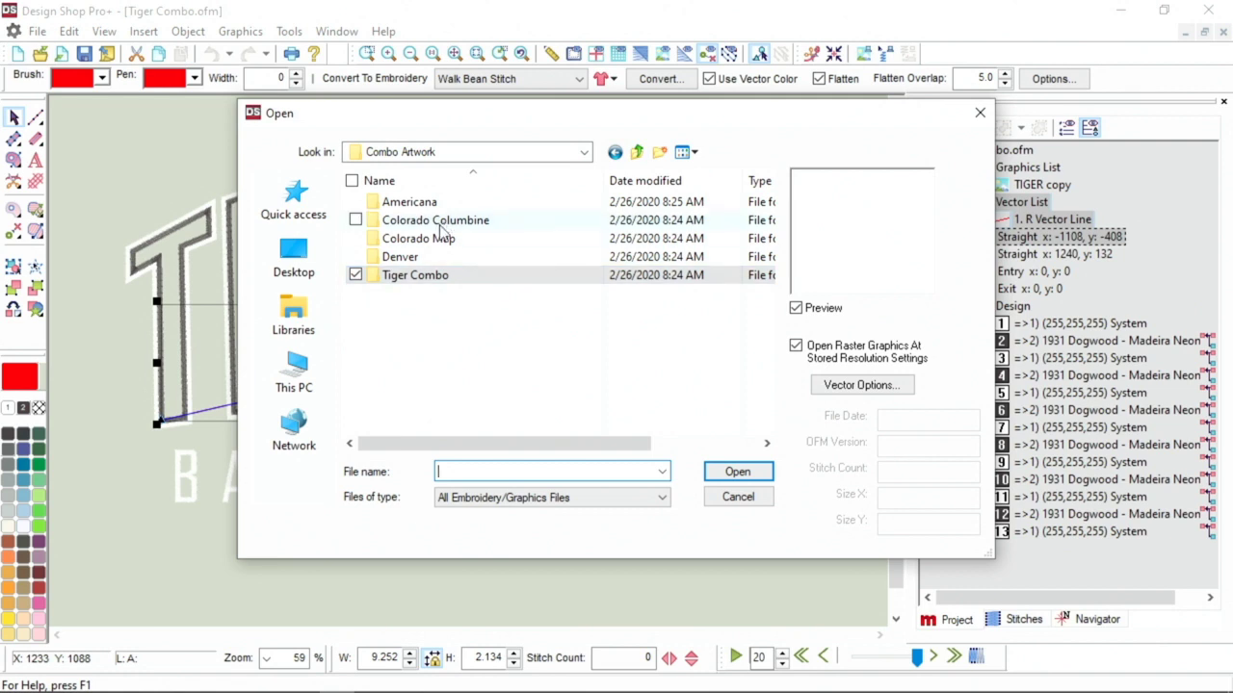
double_click(402, 257)
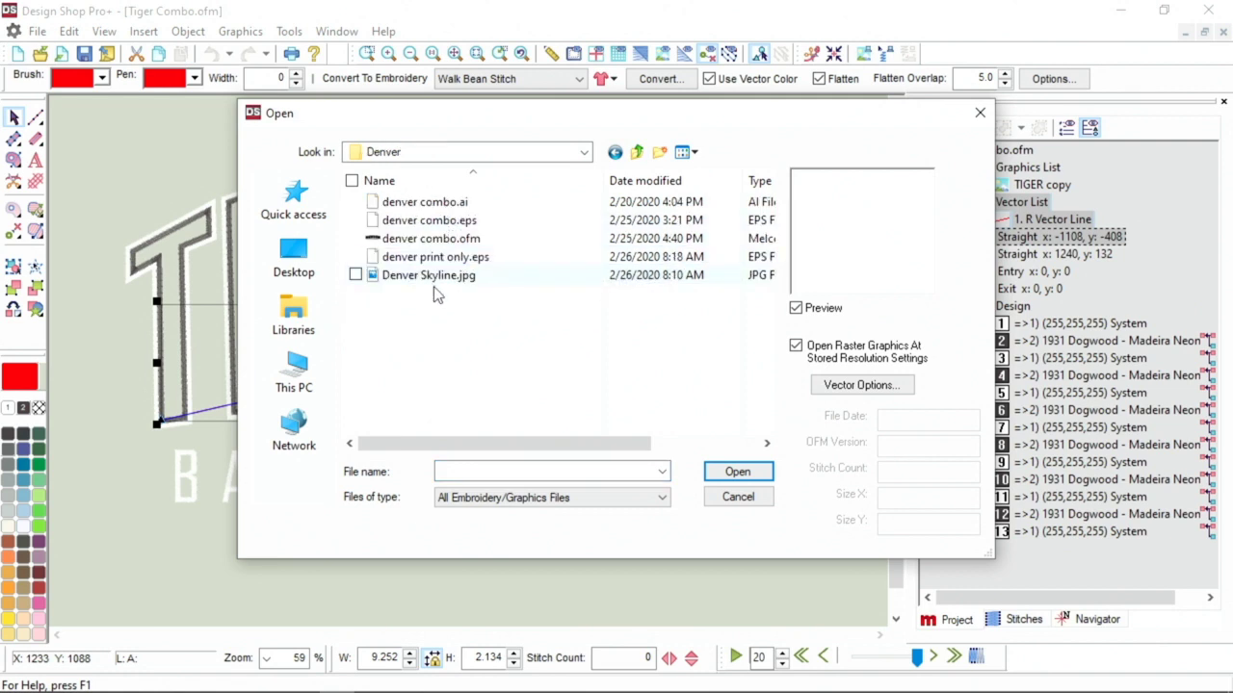
click(429, 277)
click(423, 240)
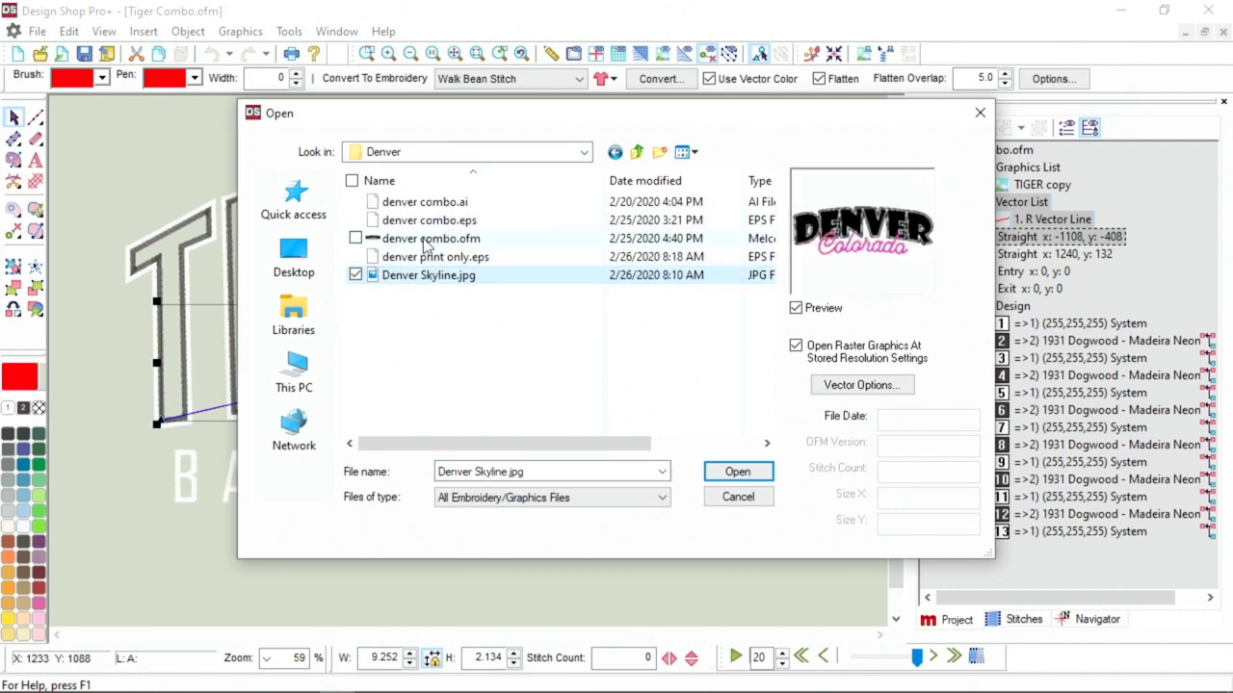
click(738, 471)
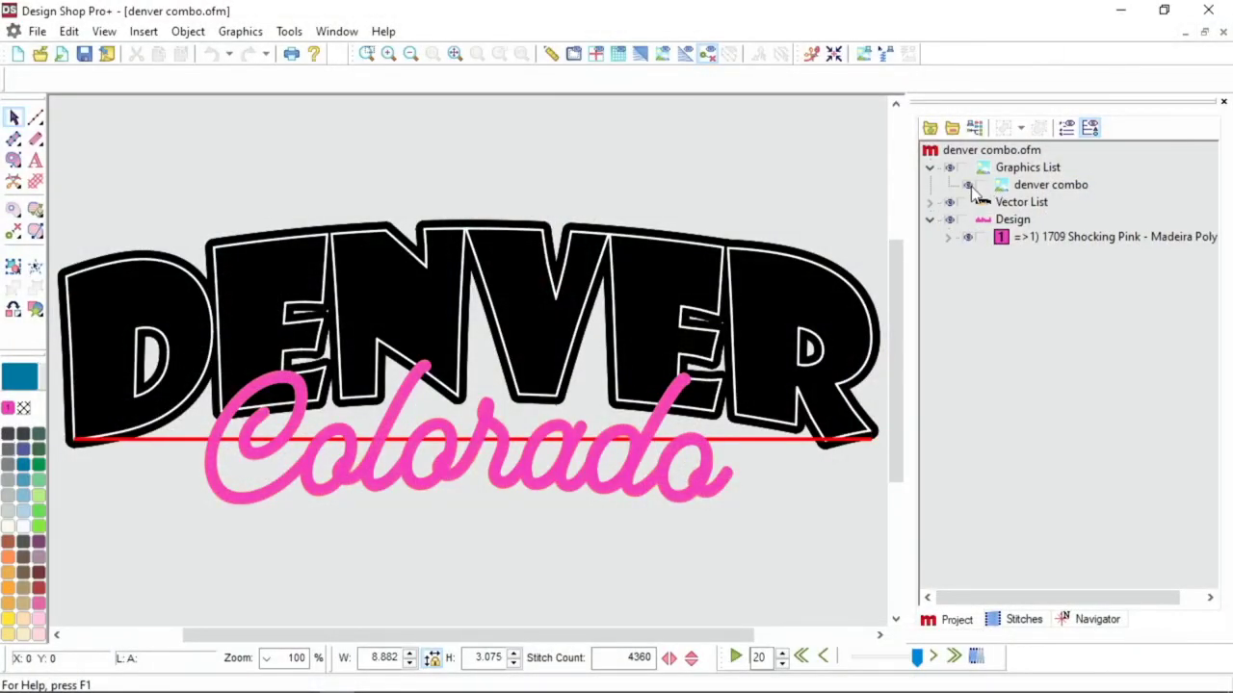
Step: Hide the skyline photo graphic and expand the Vector List's 13 vector fills
click(951, 204)
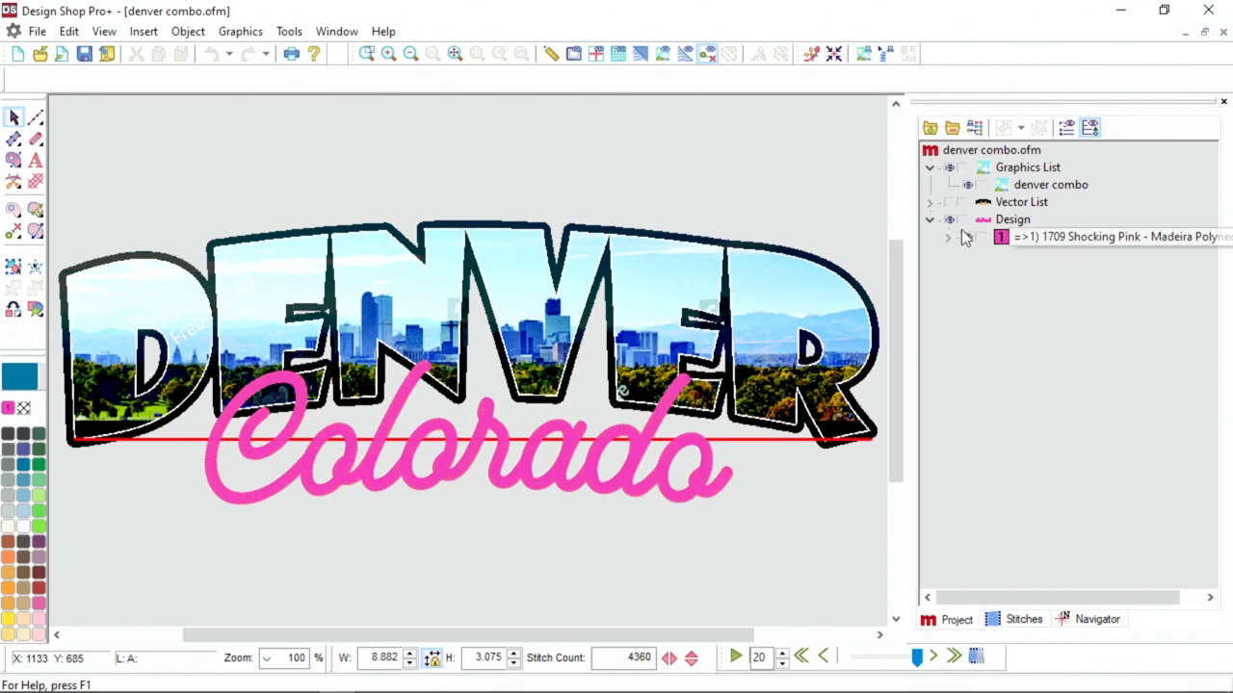
click(950, 169)
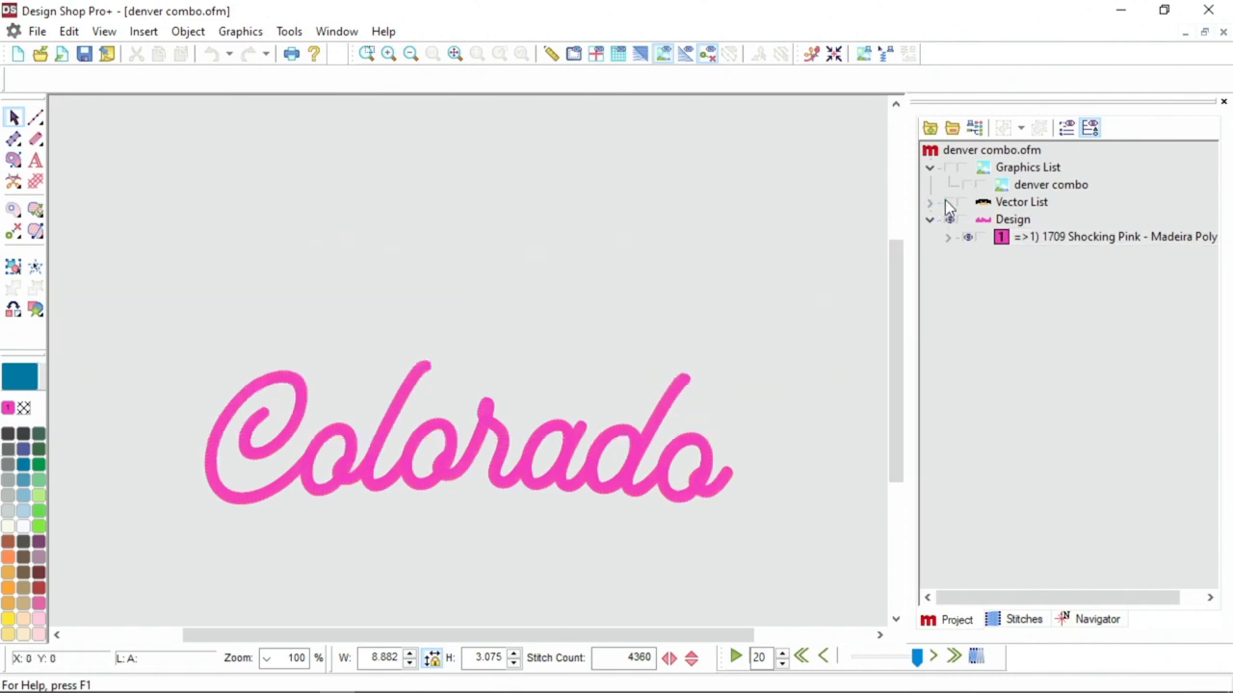
click(927, 203)
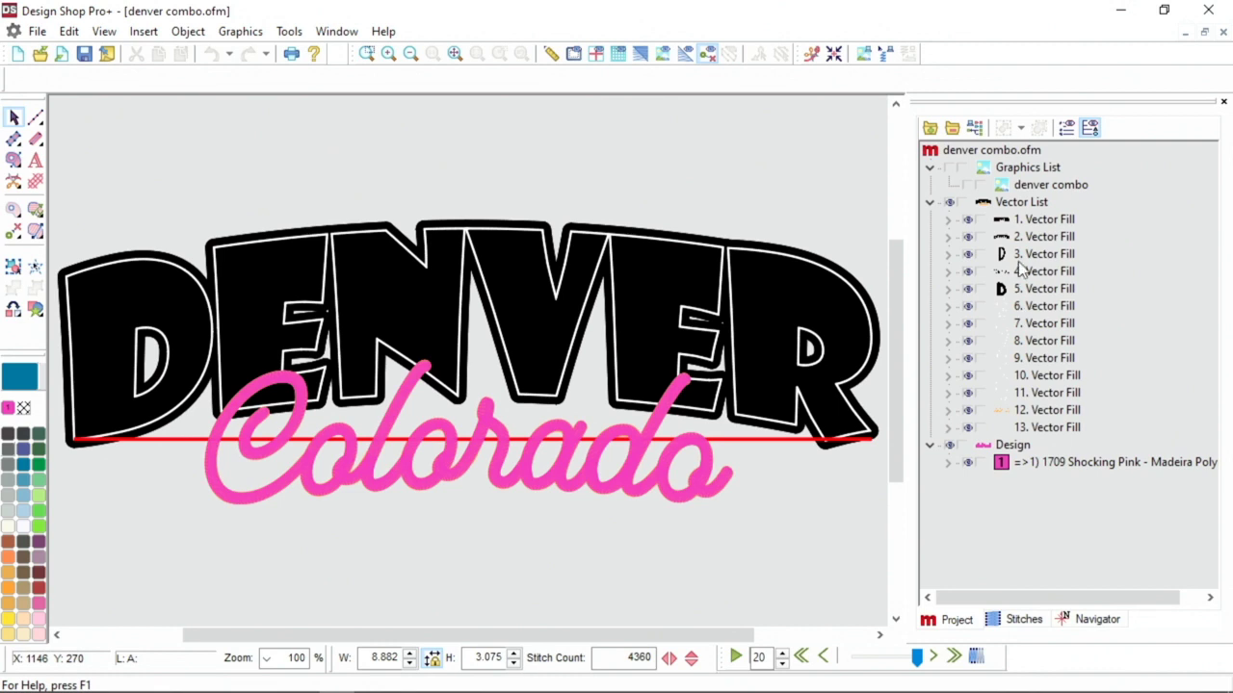
Step: Select Vector Fill 2, the DENVER outline fill, in the Vector List
click(754, 301)
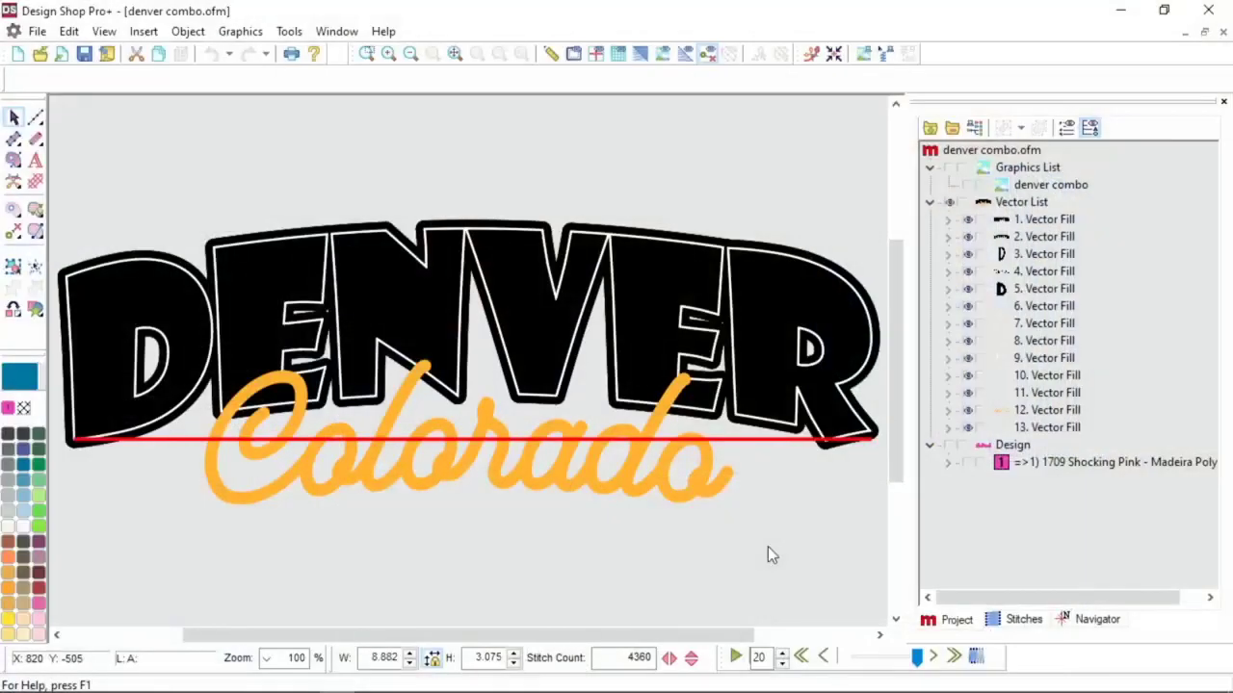
Step: Show the pink Colorado stitches again as 3D TrueView embroidery
click(965, 462)
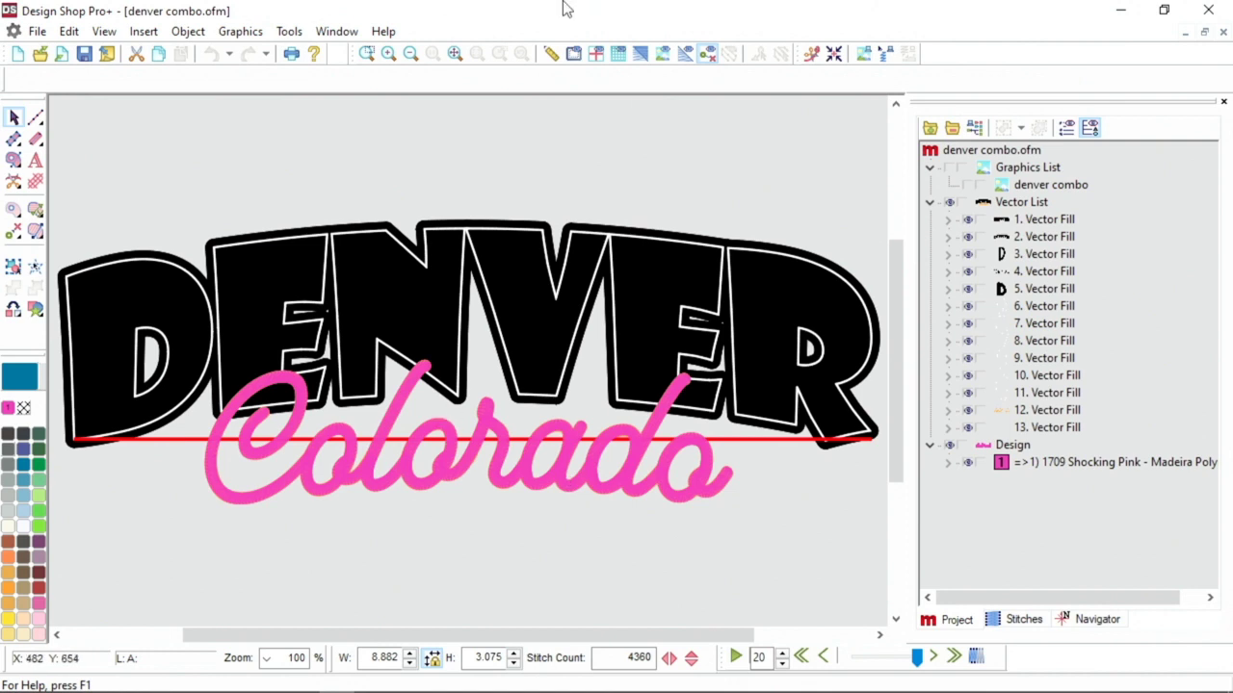
click(642, 56)
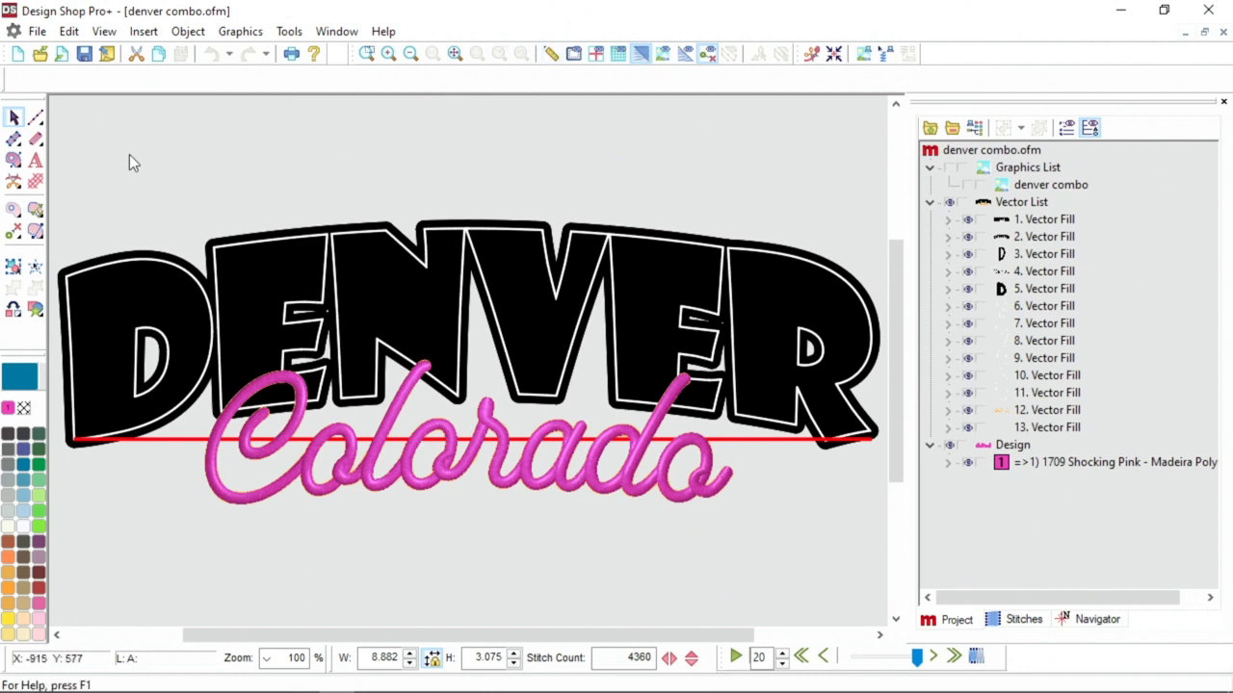
Step: Delete the old red guideline beneath DENVER
click(36, 117)
click(82, 122)
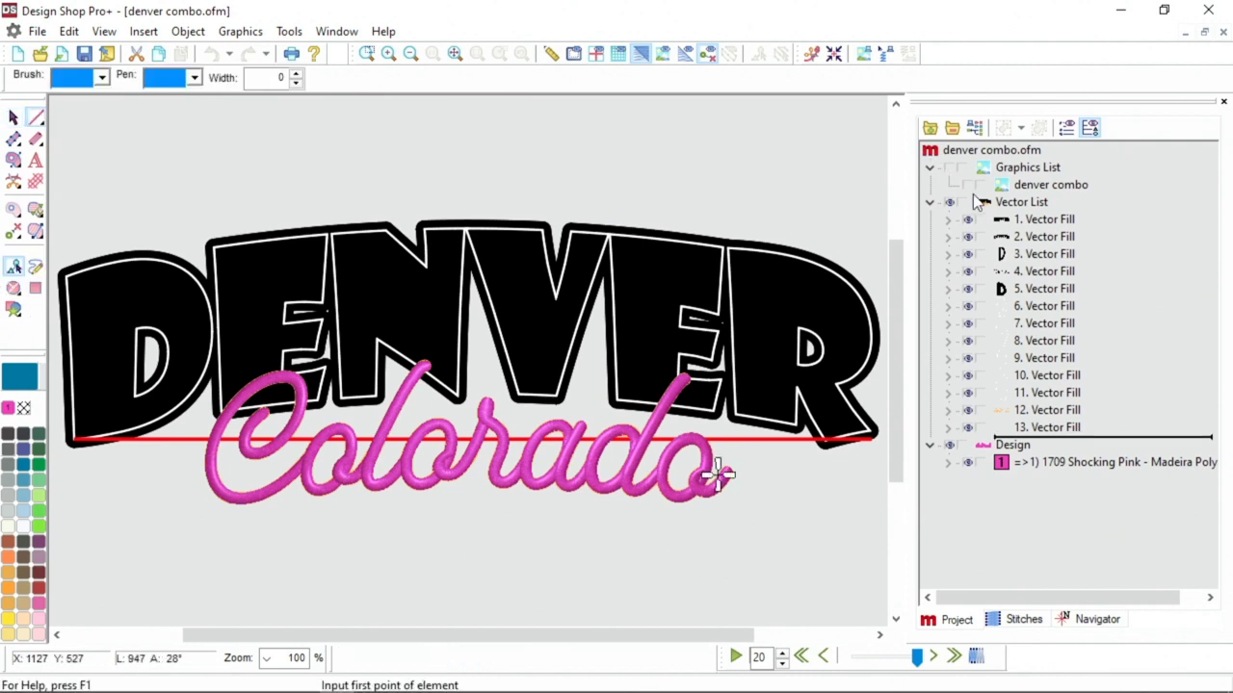
click(947, 202)
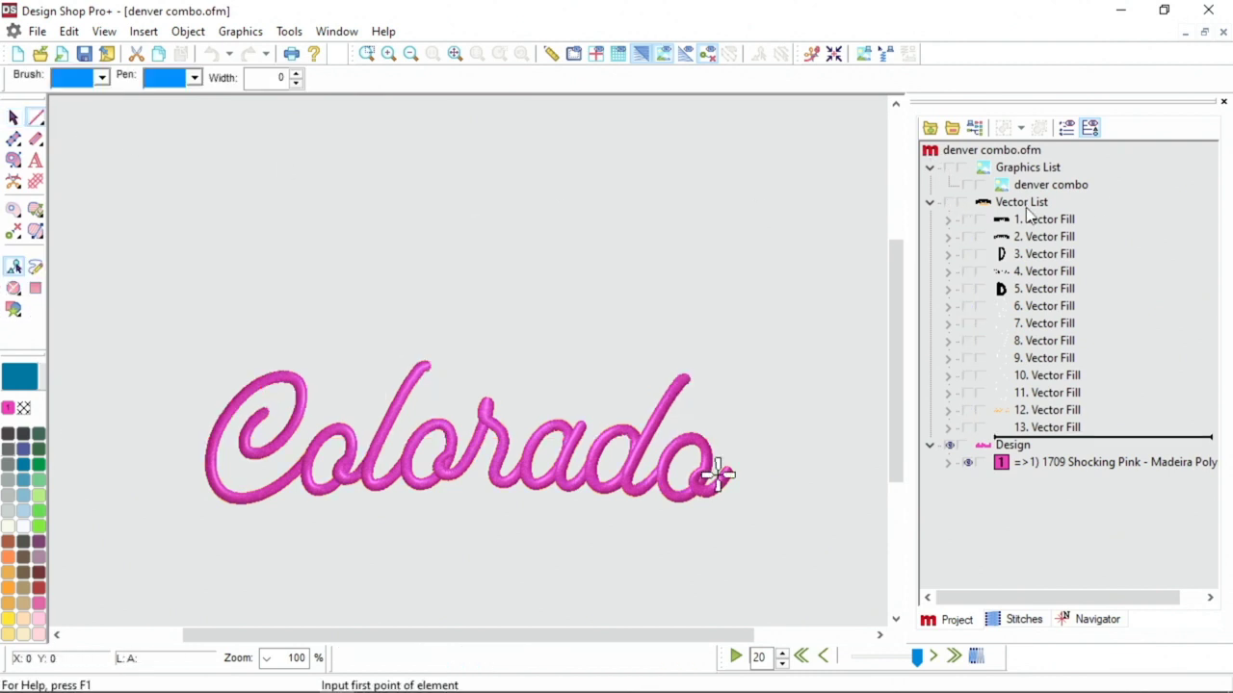
click(1024, 204)
click(948, 203)
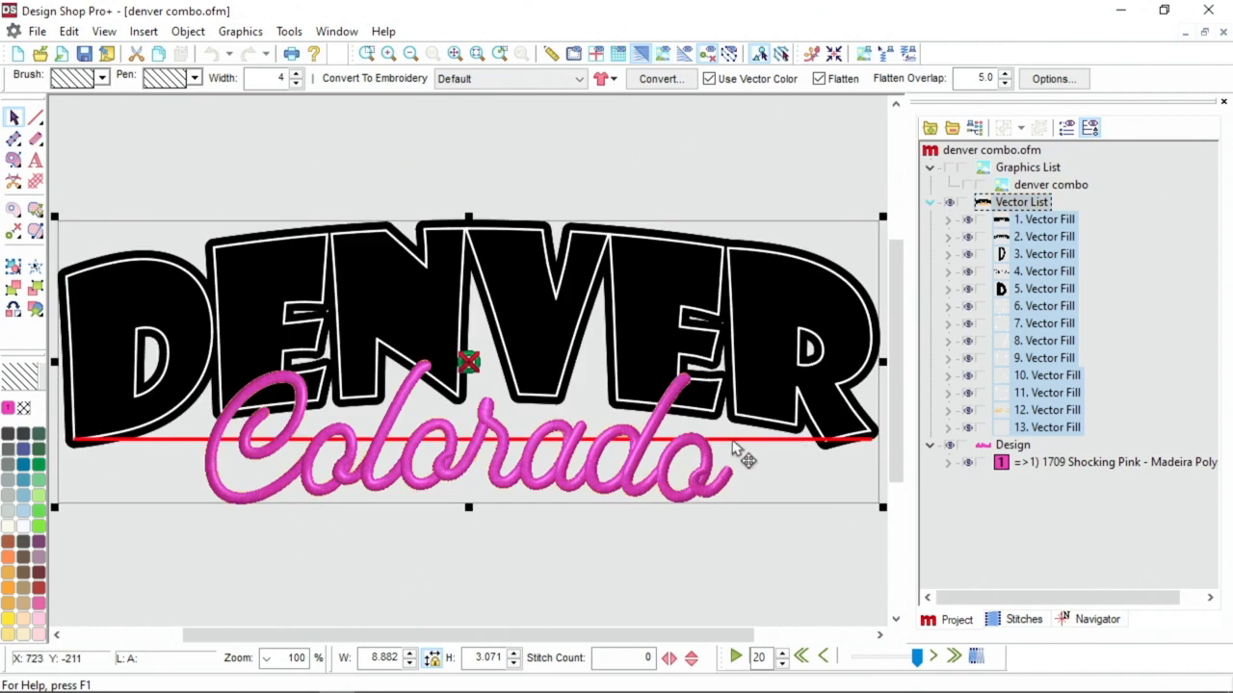
click(34, 117)
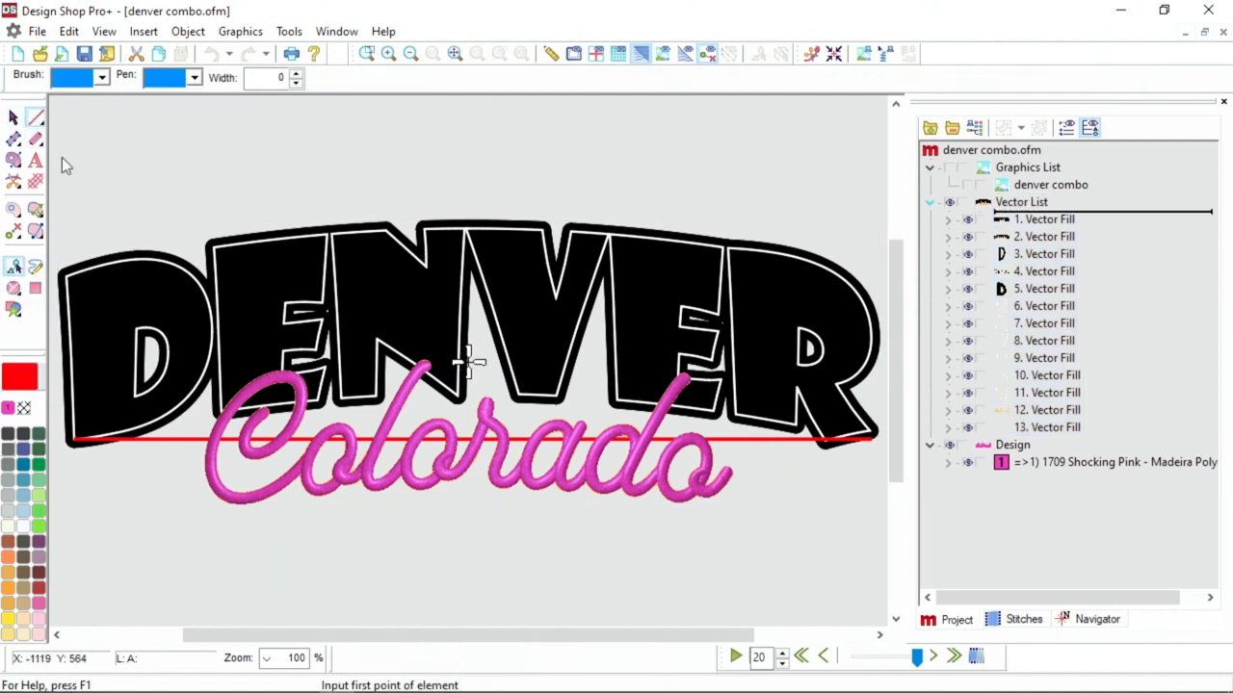
key(Escape)
click(163, 441)
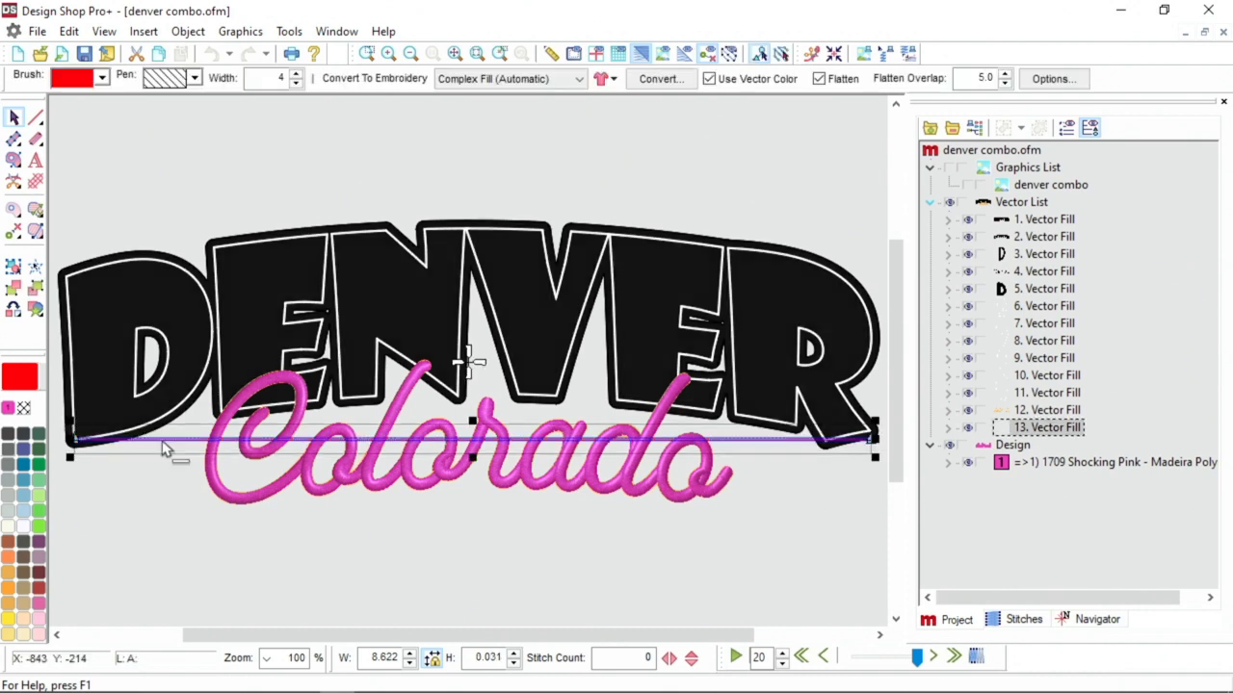
key(Delete)
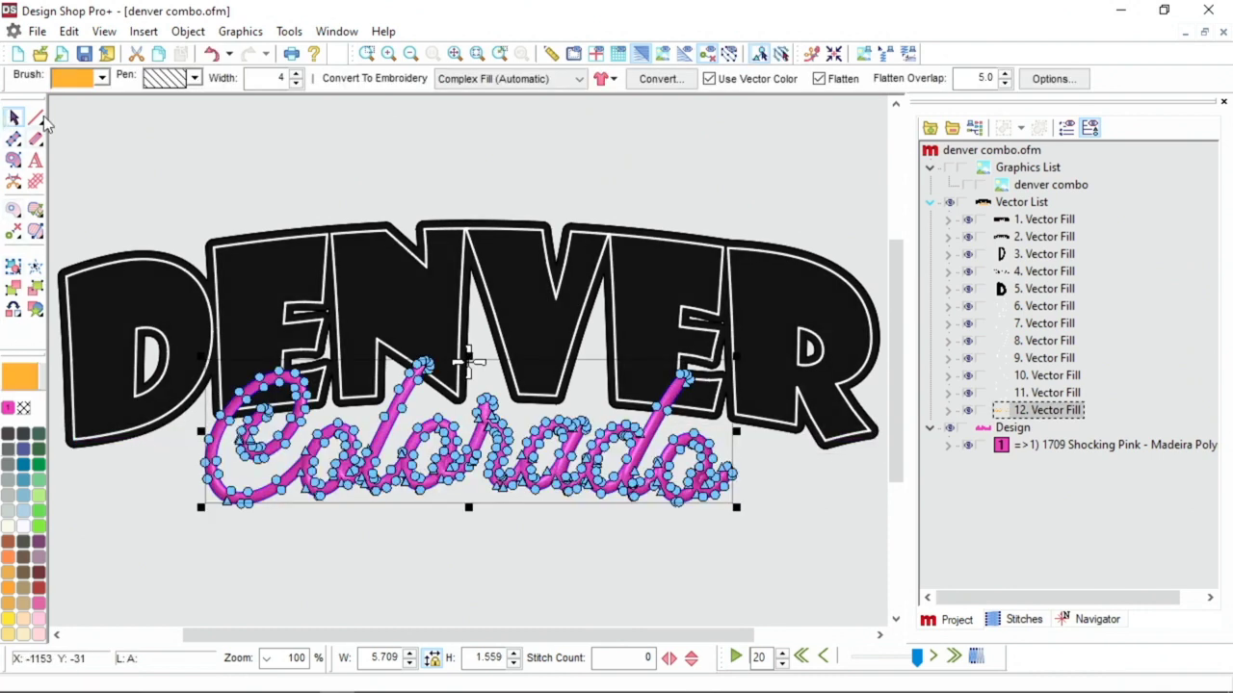
Step: Draw a straight line from the D's lower-left corner to the R's lower-right corner
click(37, 118)
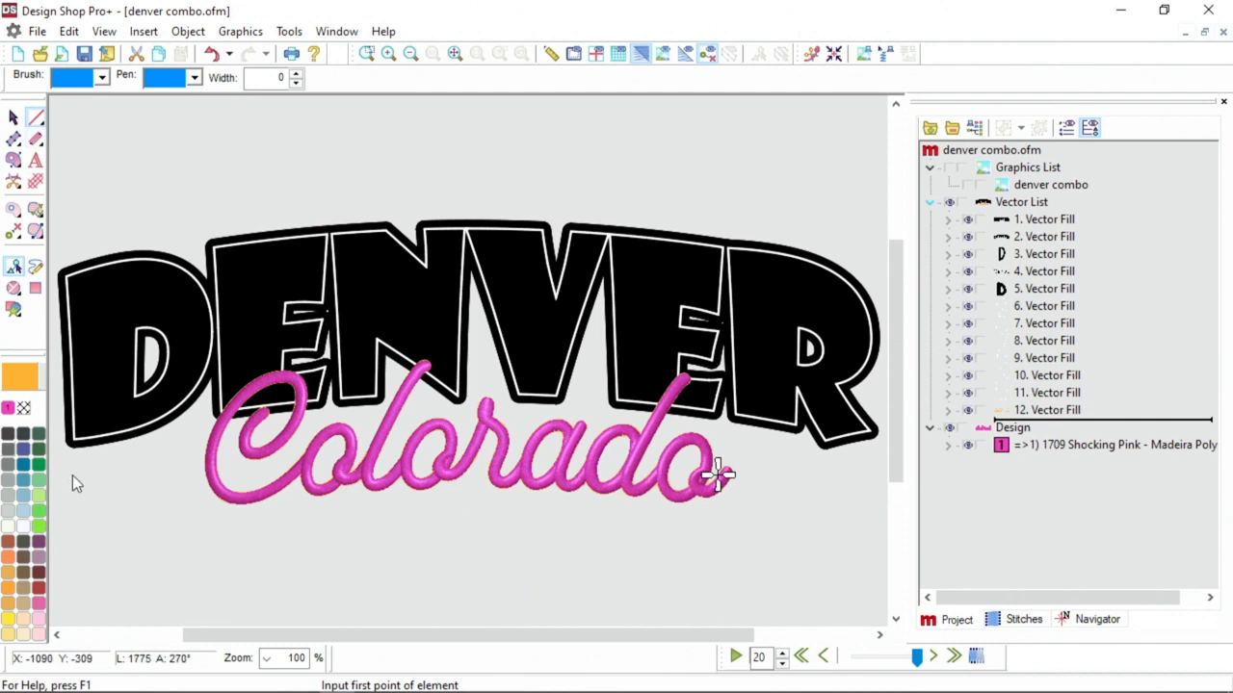
scroll(94, 453, up, 3)
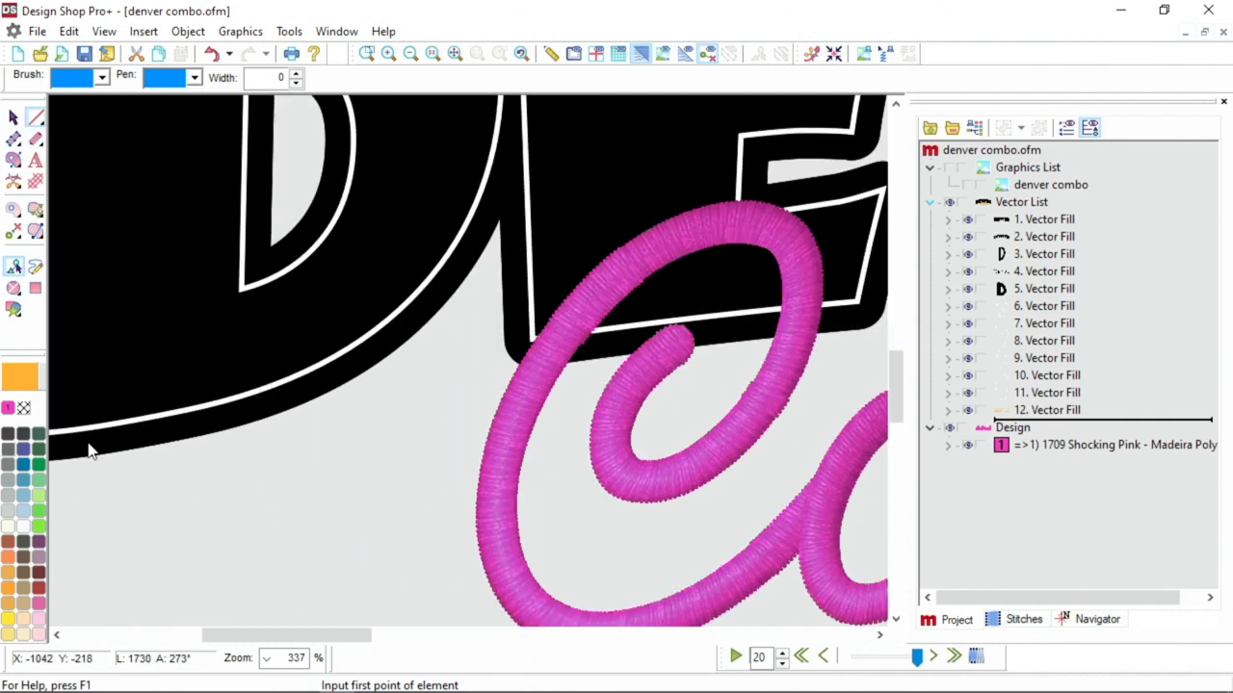
scroll(87, 451, left, 3)
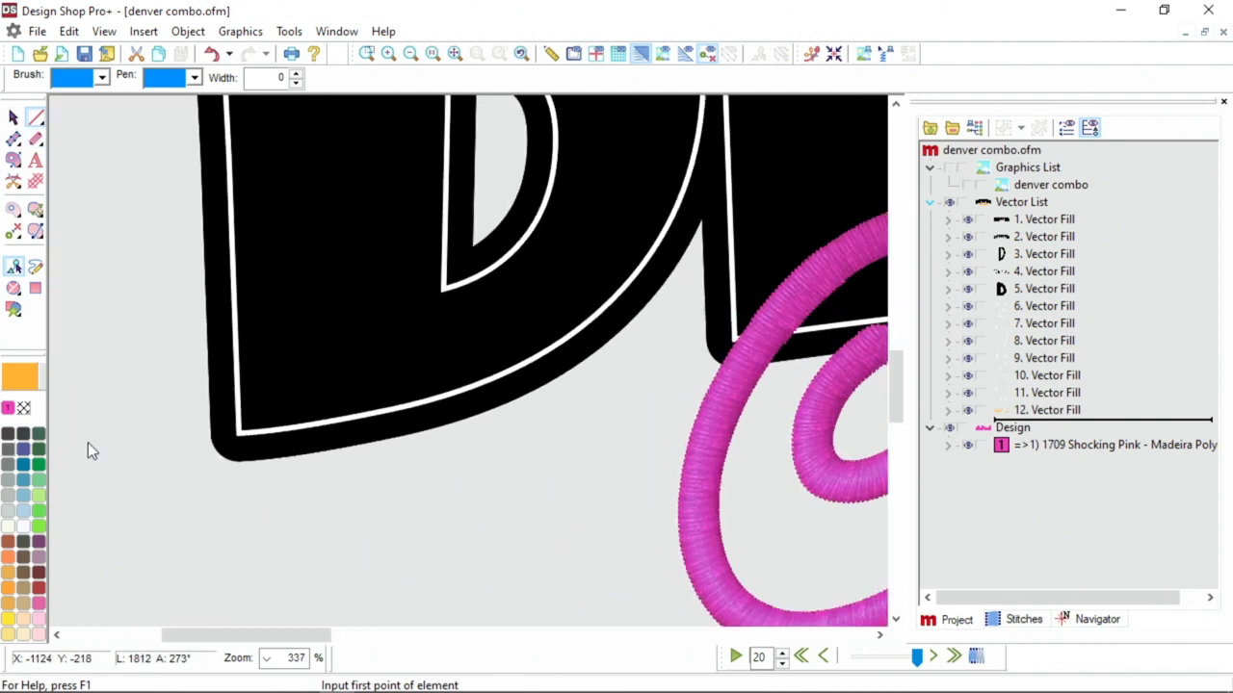
click(241, 436)
scroll(541, 366, down, 3)
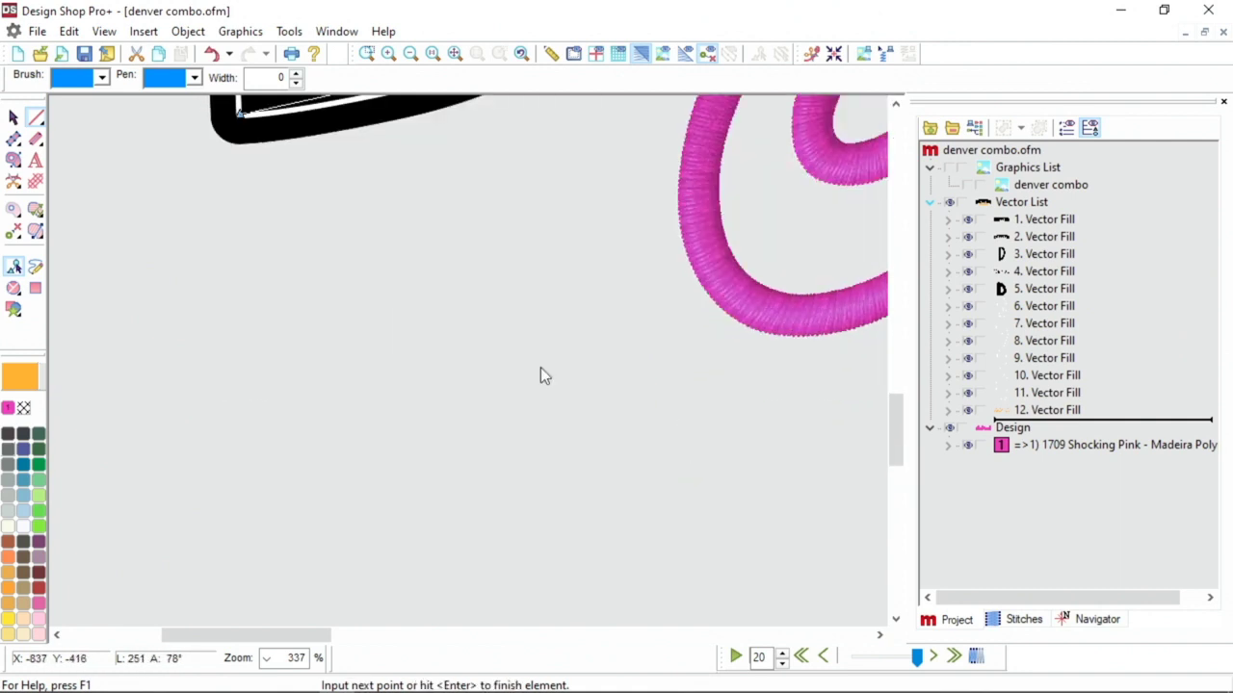
scroll(540, 366, up, 4)
scroll(539, 375, down, 2)
scroll(538, 367, down, 3)
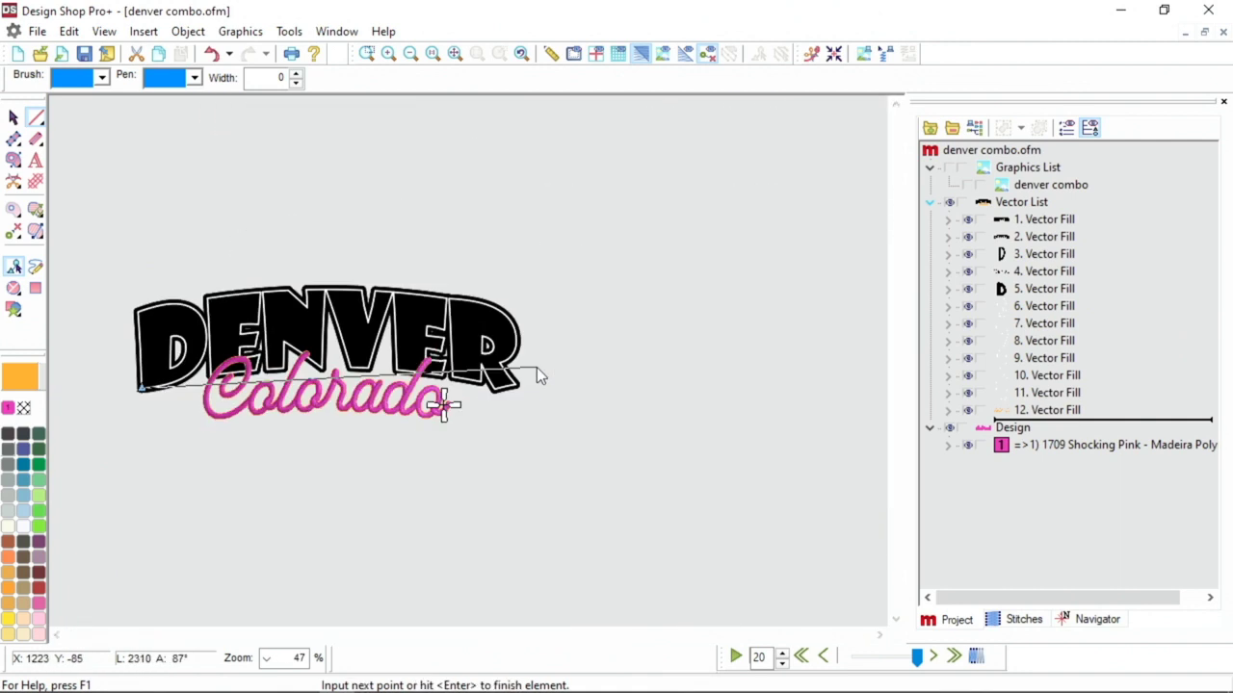
scroll(536, 367, up, 1)
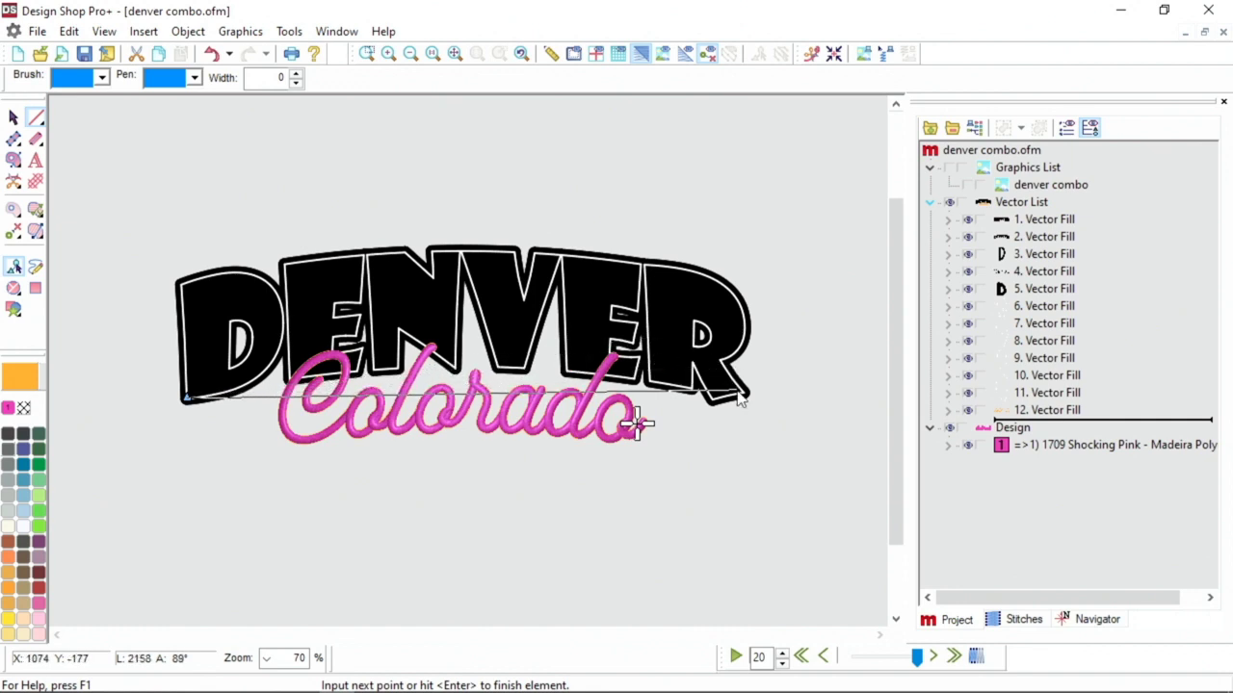
scroll(635, 422, up, 1)
scroll(585, 443, up, 1)
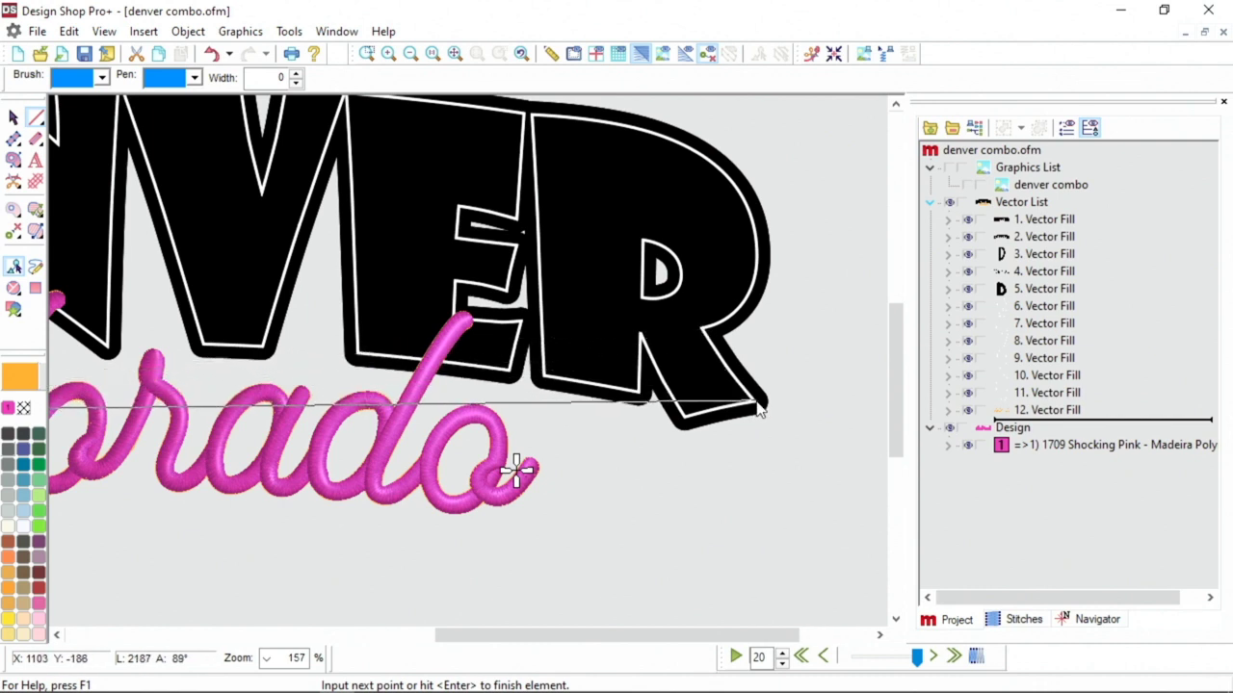
click(757, 406)
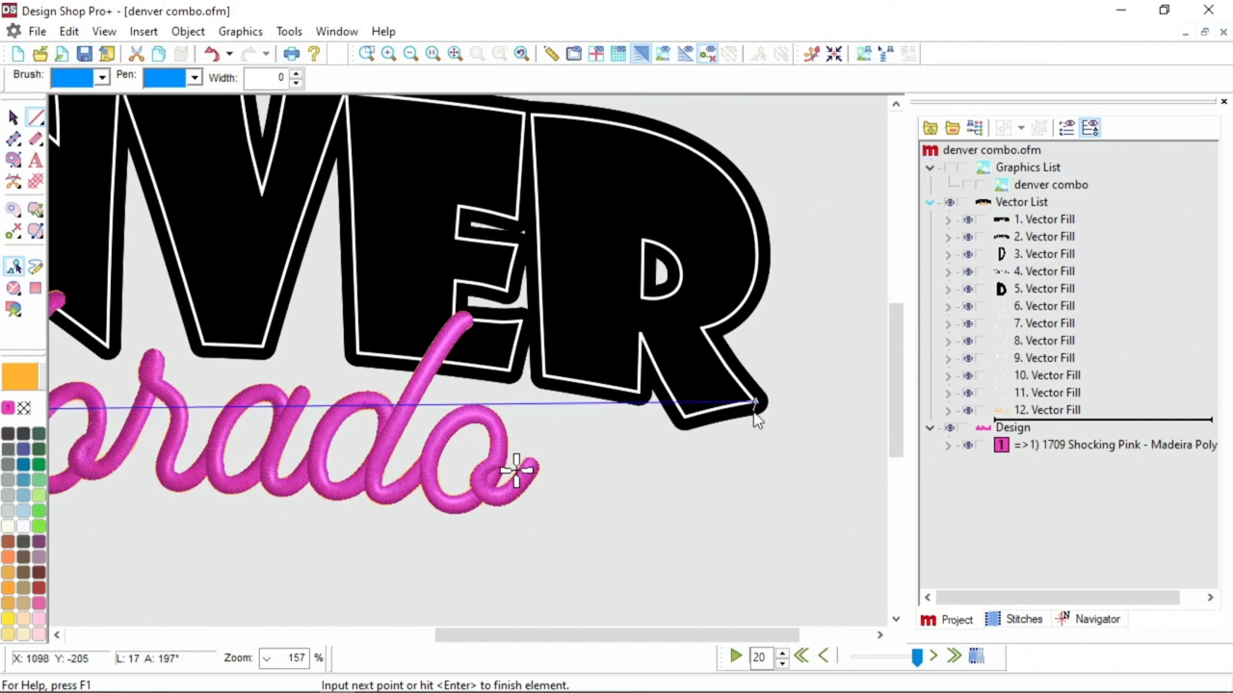
key(Return)
Step: Set the new line's fill and outline colours to red
click(1069, 427)
click(101, 77)
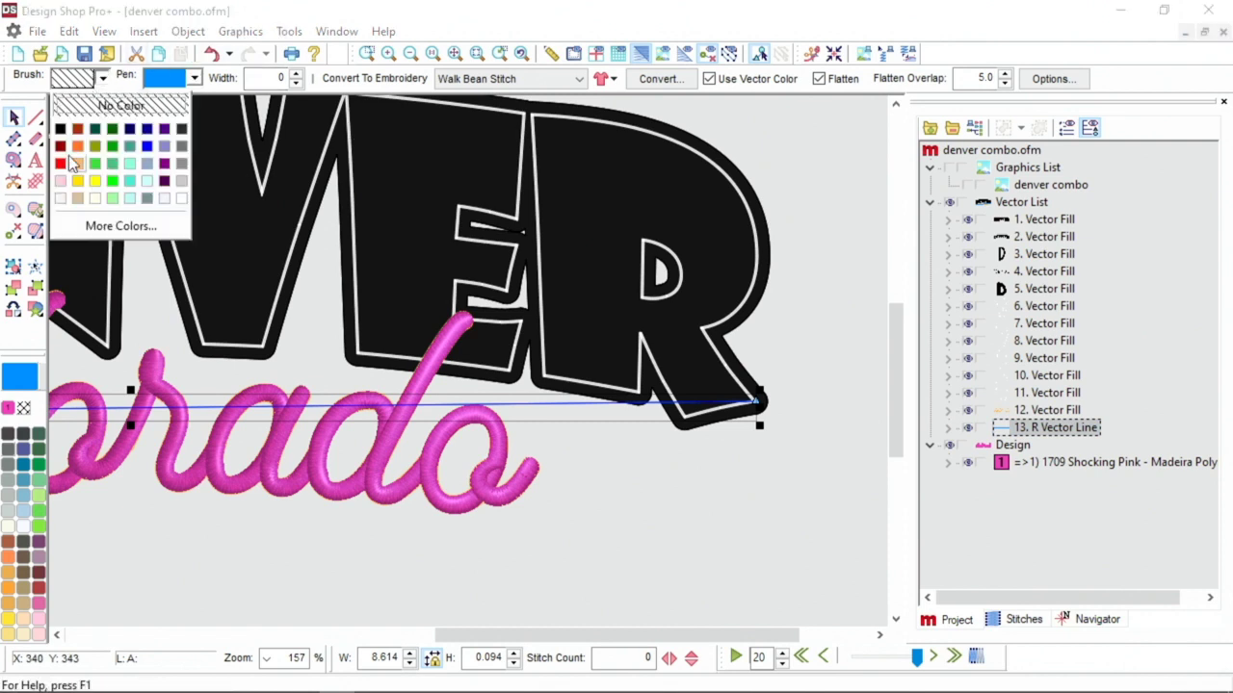
click(64, 163)
click(195, 78)
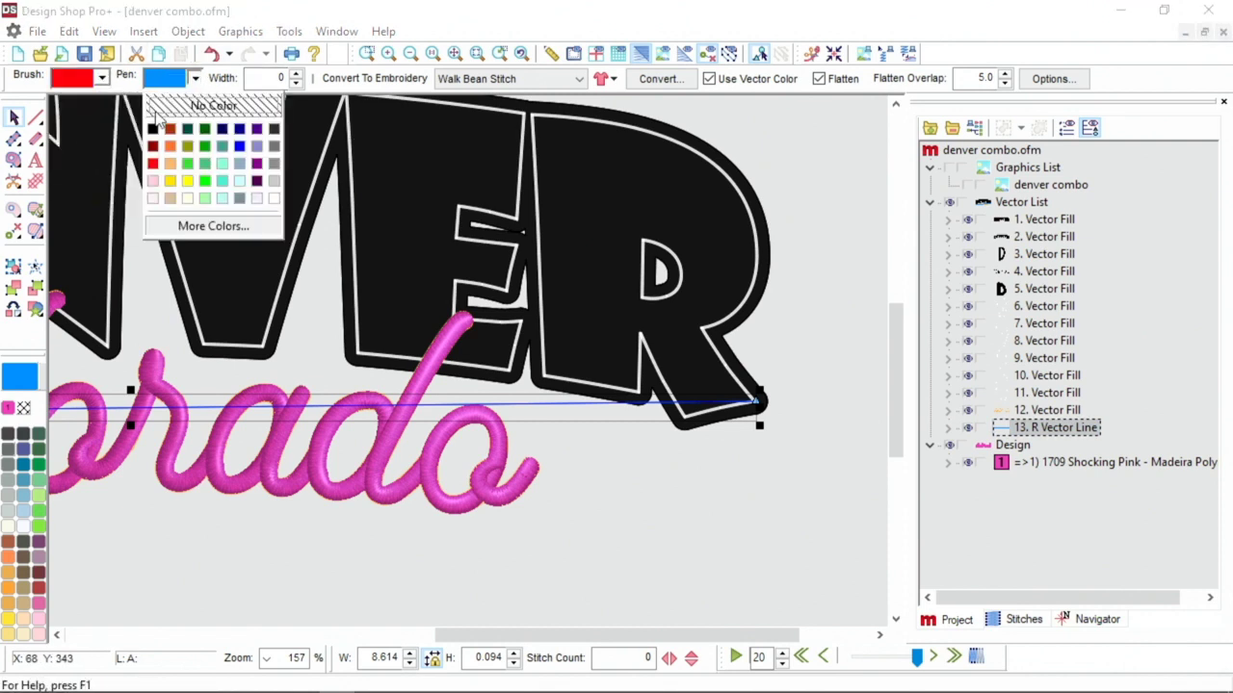
click(153, 162)
click(606, 475)
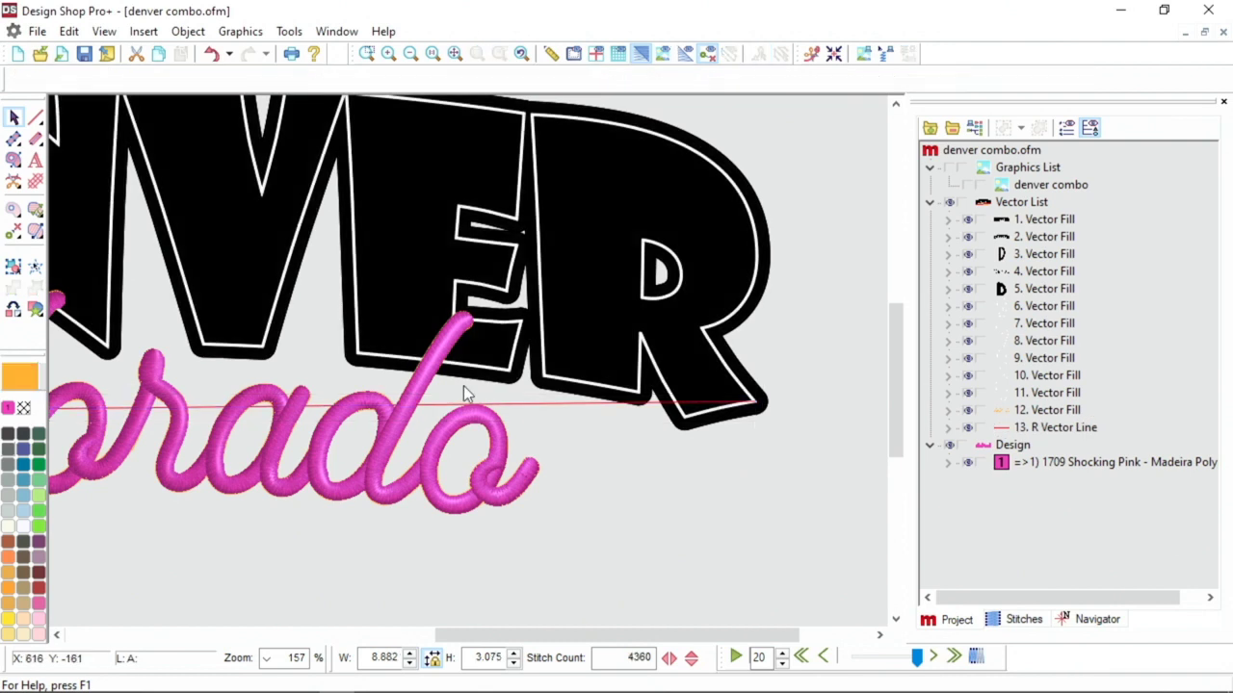
Step: Recolour the Colorado stitch design yellow
click(1001, 466)
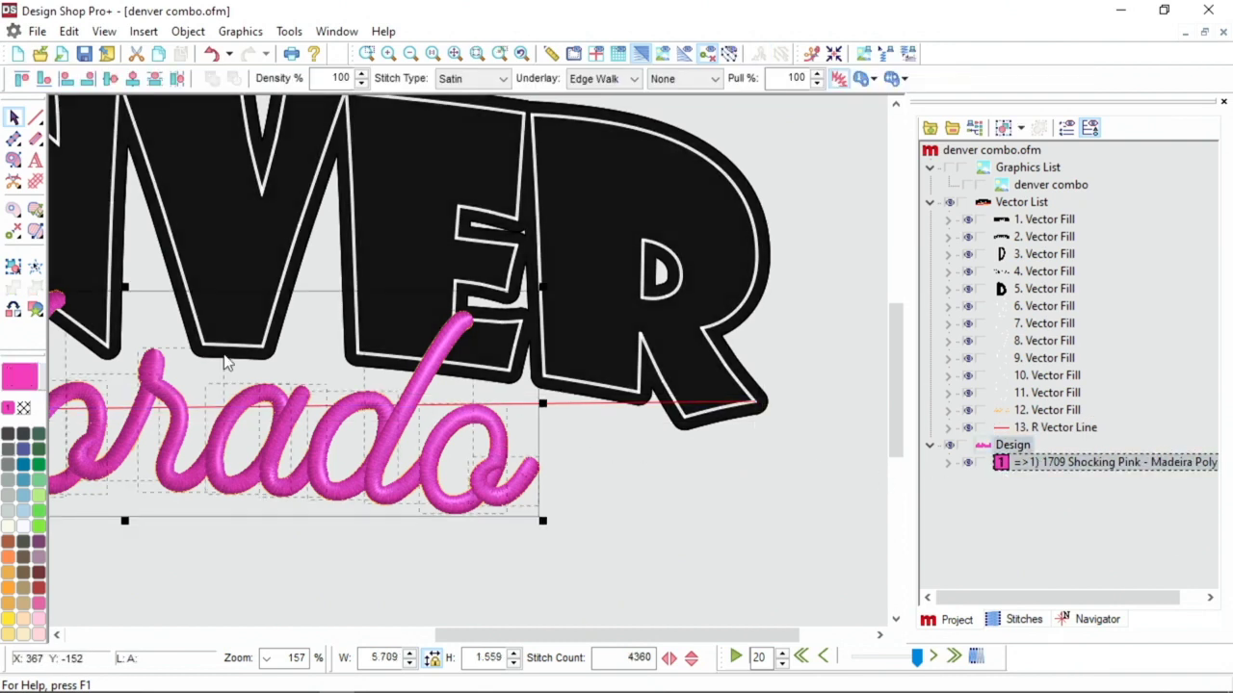
click(8, 620)
click(261, 582)
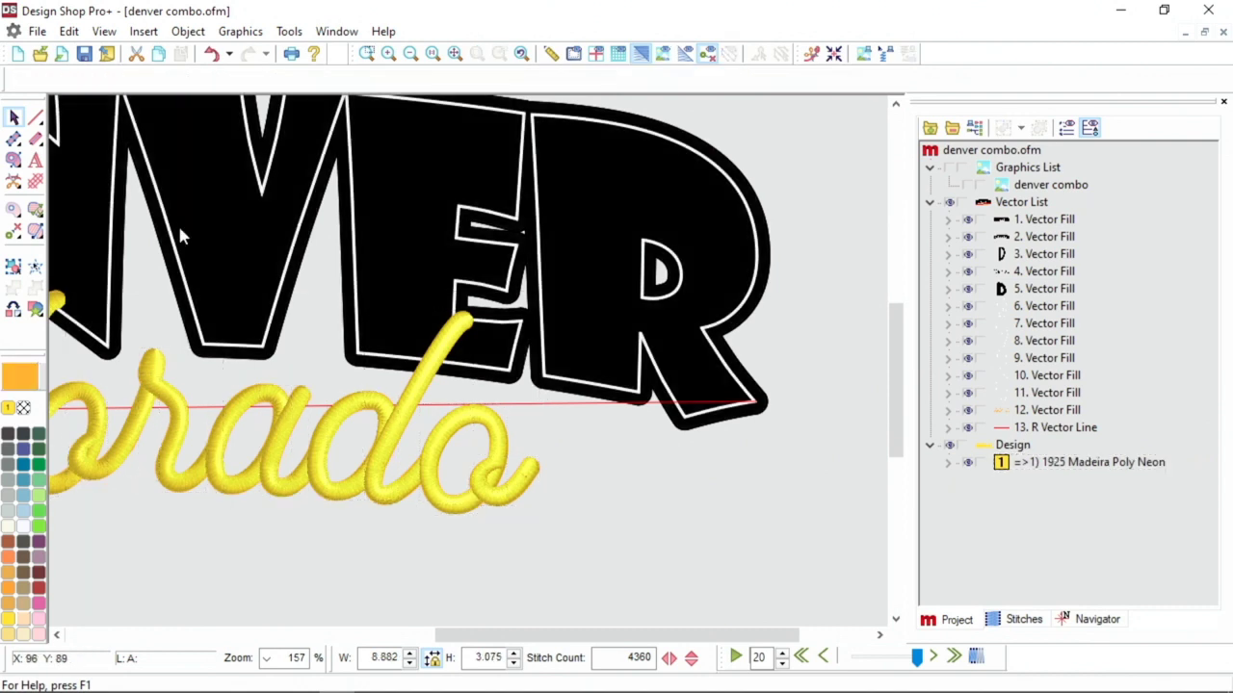
Step: Save the design as denver combo w v line.ofm
click(38, 30)
click(78, 163)
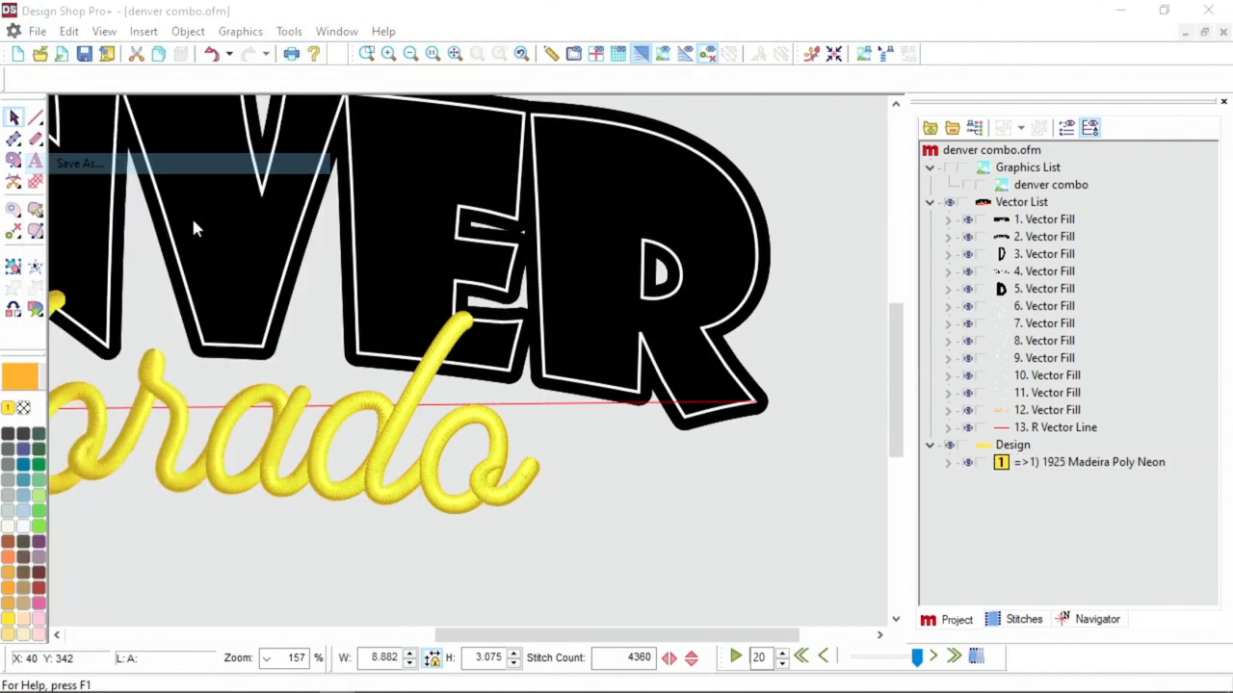
click(494, 483)
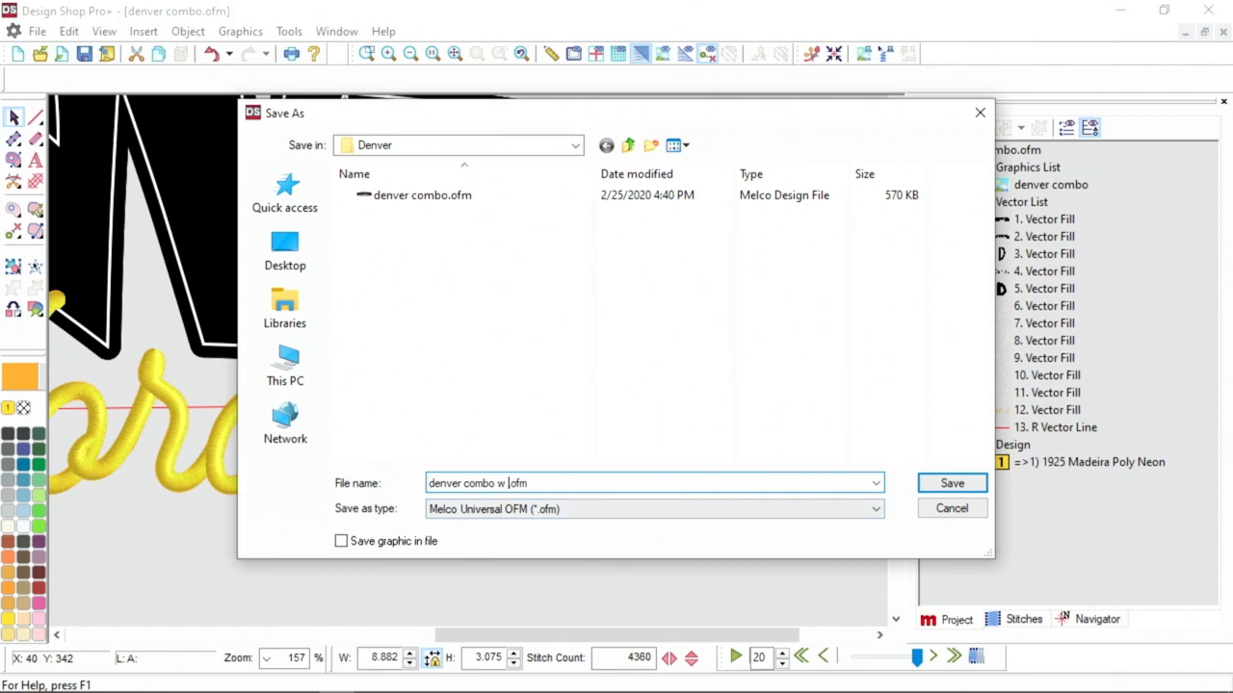
text(v line)
key(Return)
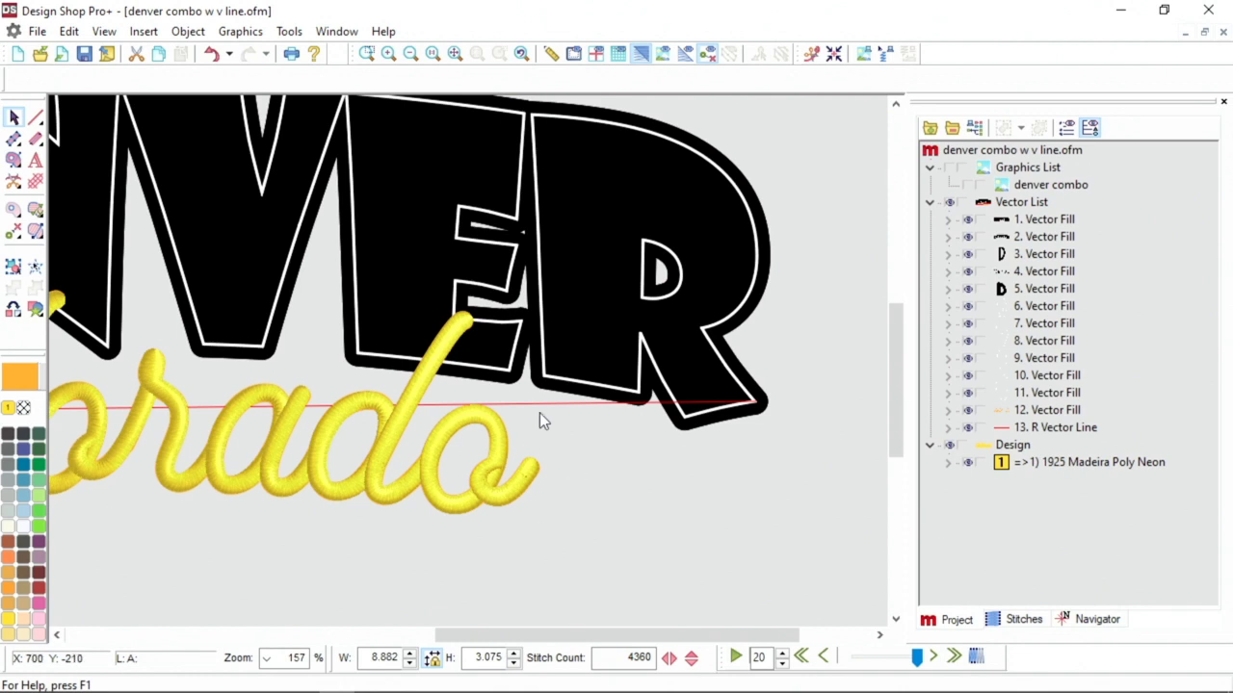
Step: Delete the red line from the design
click(1059, 429)
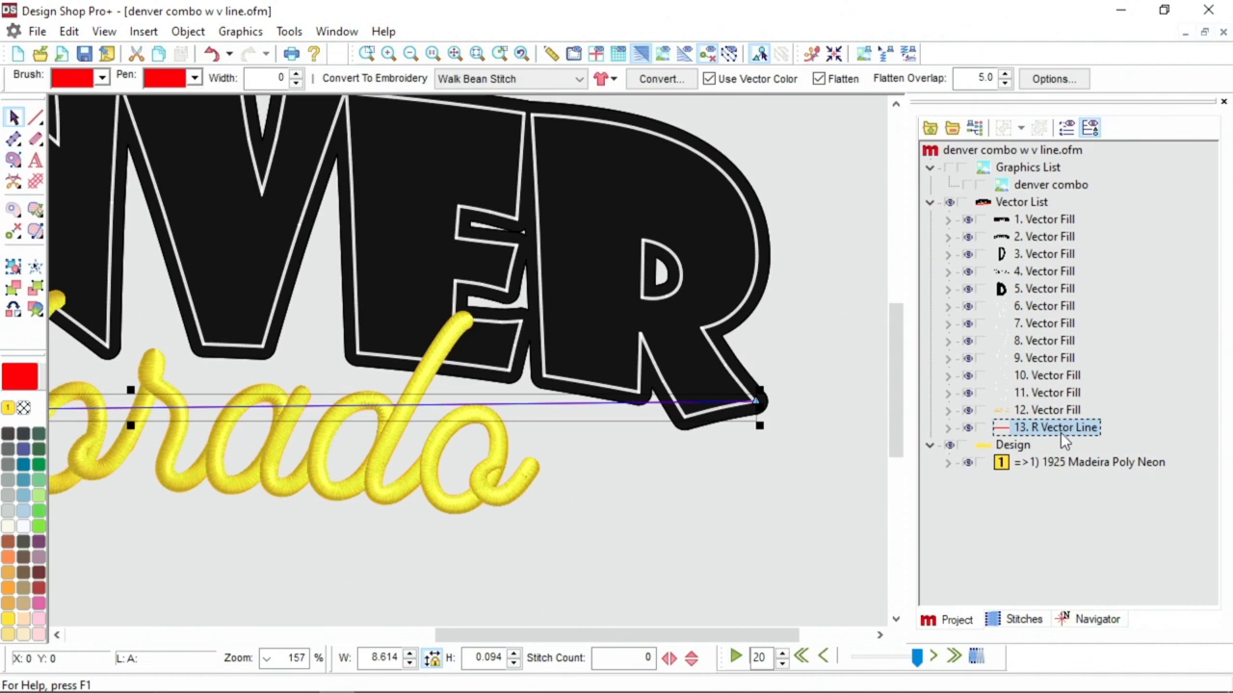
key(Delete)
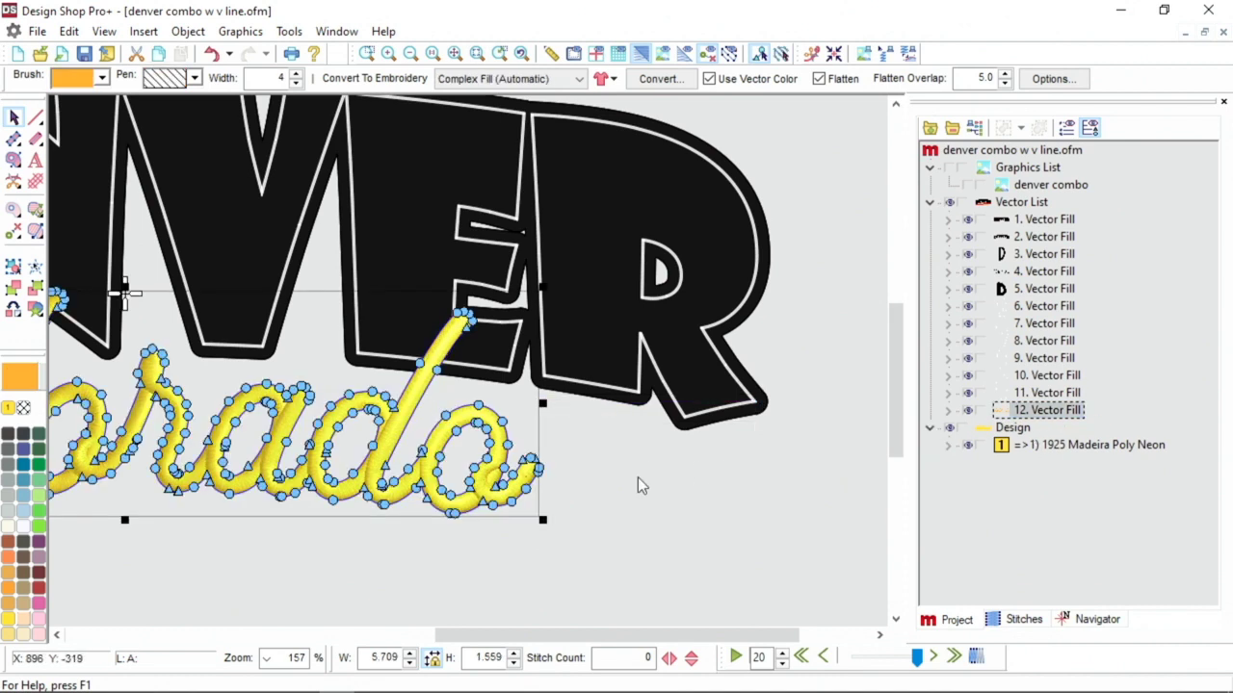
scroll(637, 477, left, 3)
scroll(506, 421, left, 3)
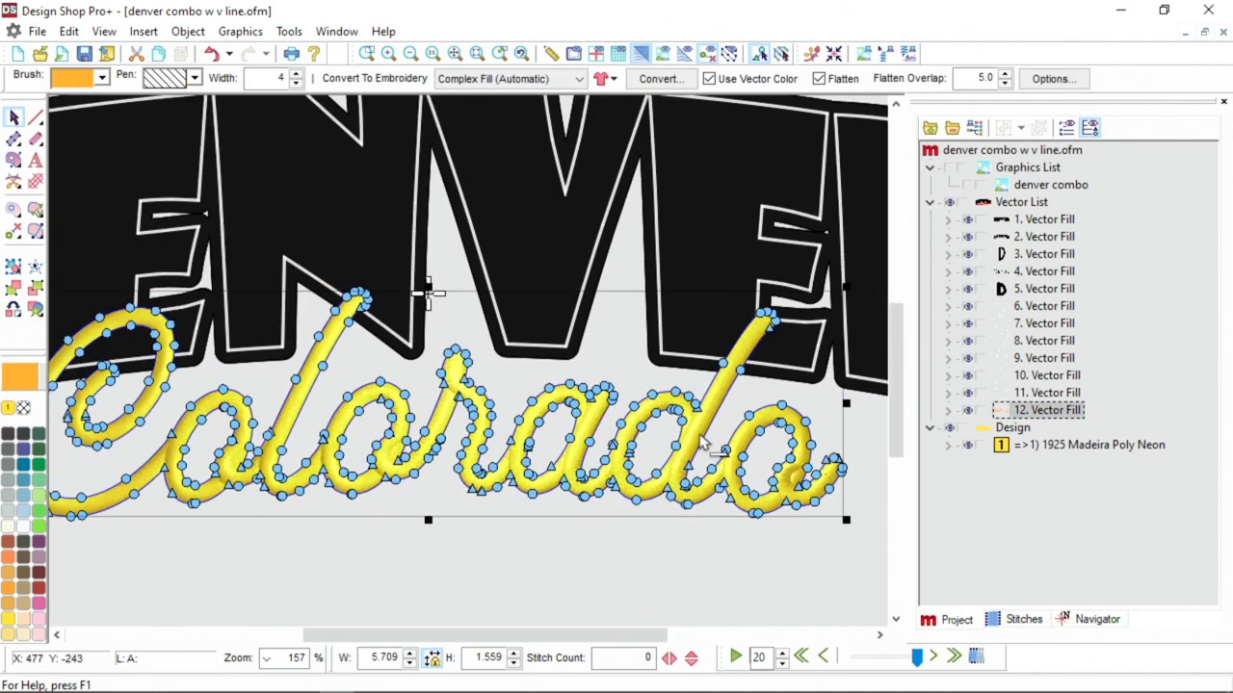
scroll(665, 445, down, 2)
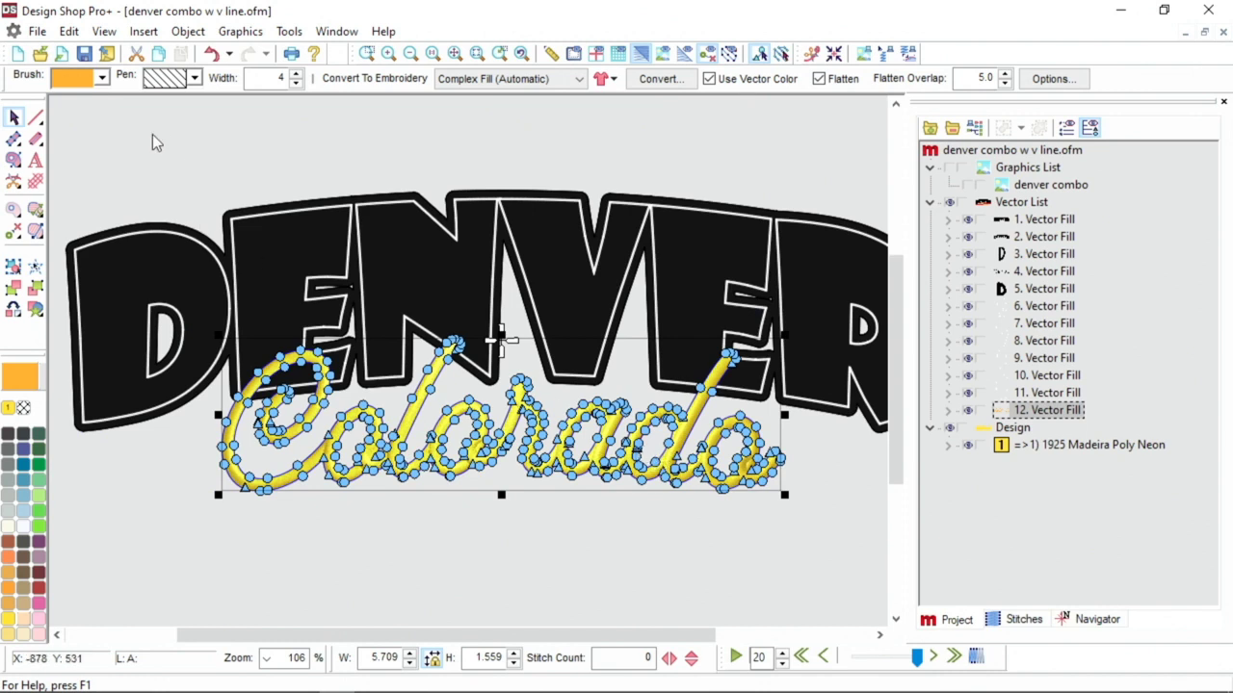
Step: Redraw the straight line along DENVER's bottom edge and display the design origin crosshair
click(36, 117)
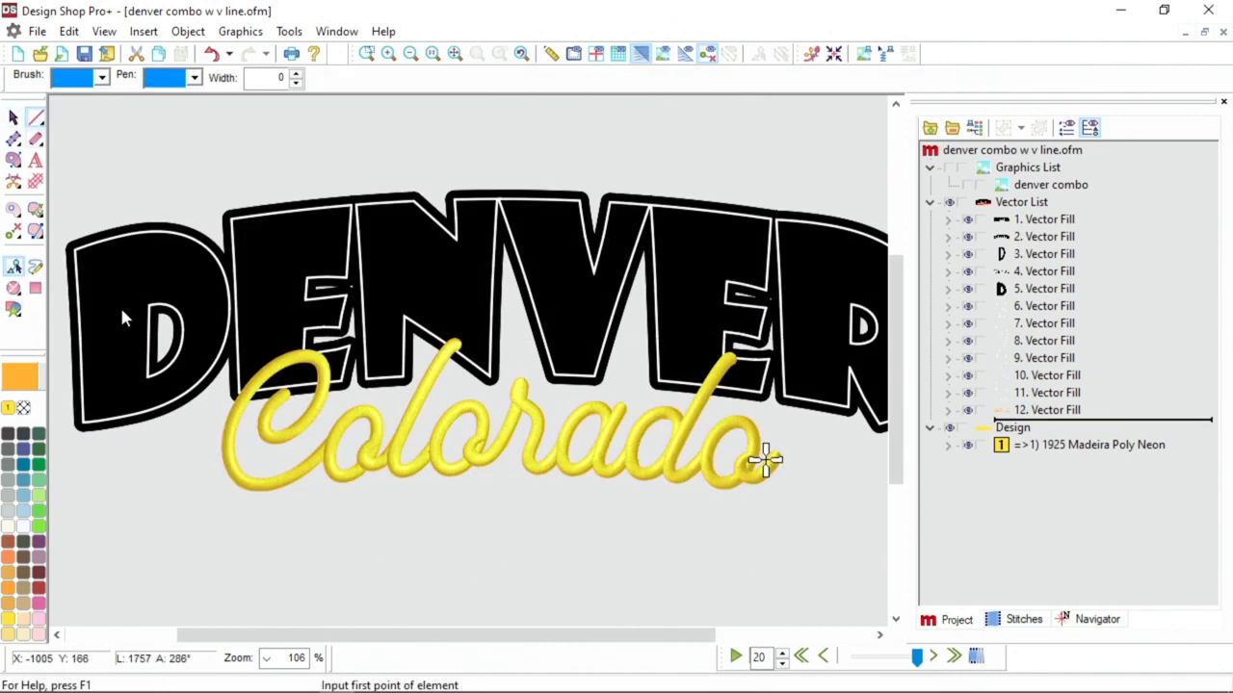
click(83, 424)
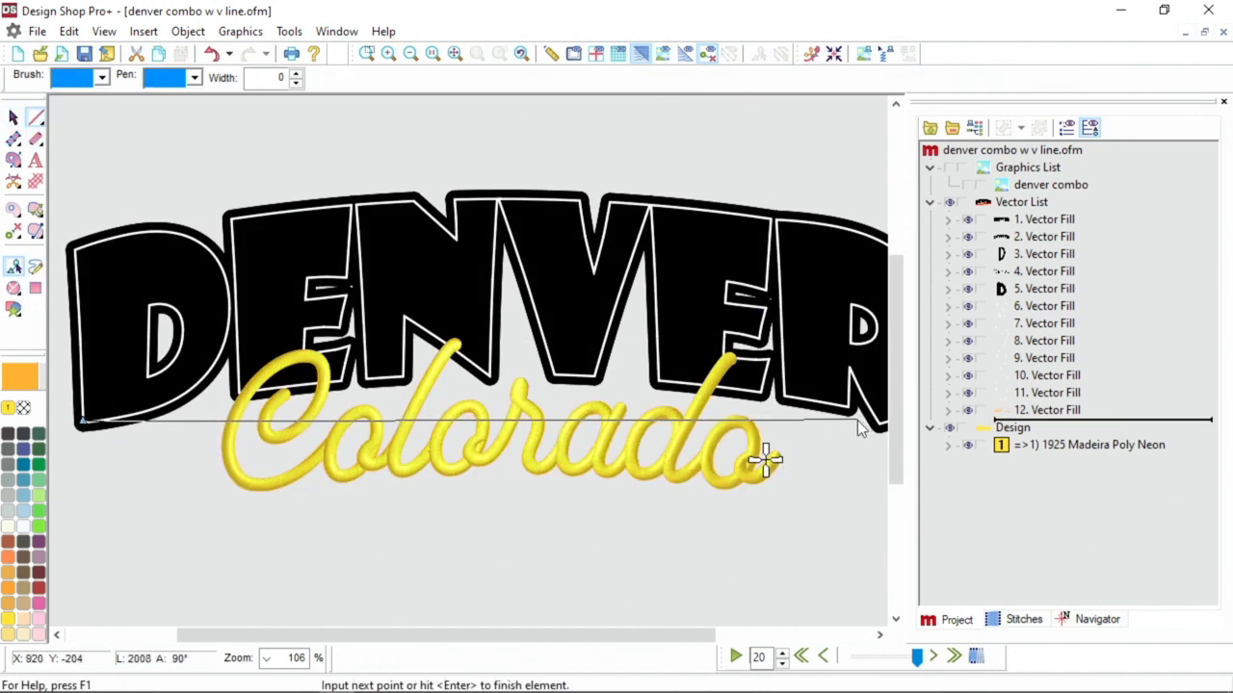
scroll(848, 423, right, 4)
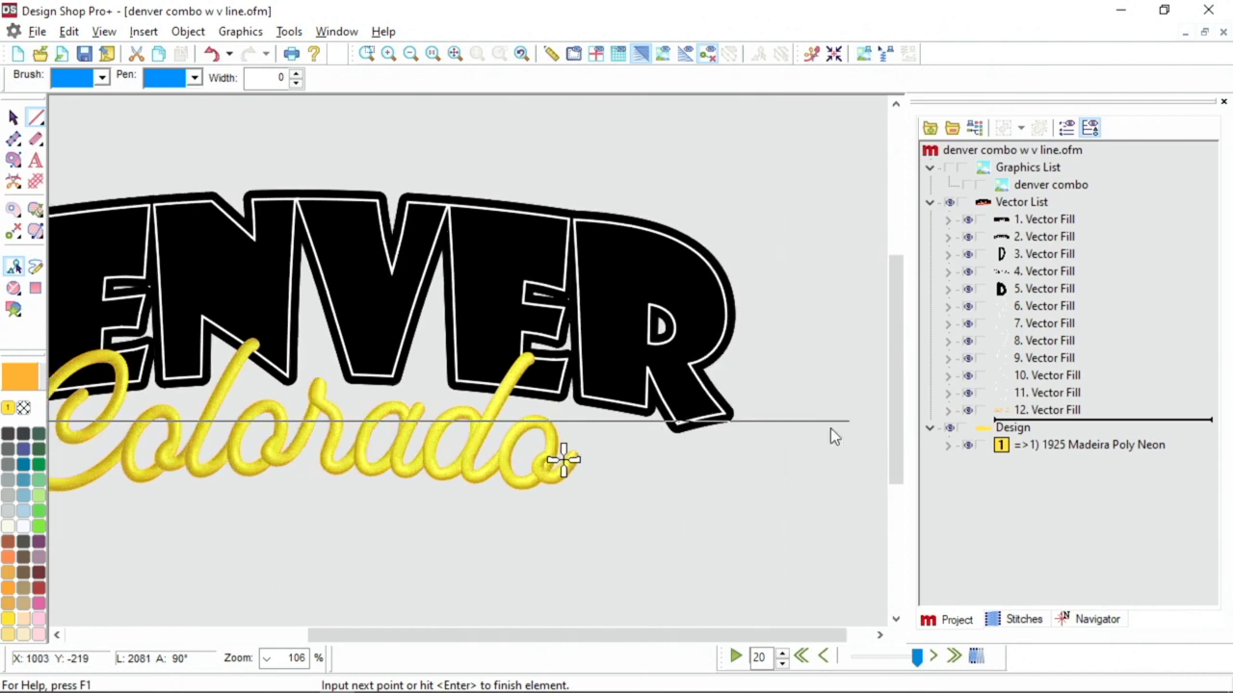
click(678, 425)
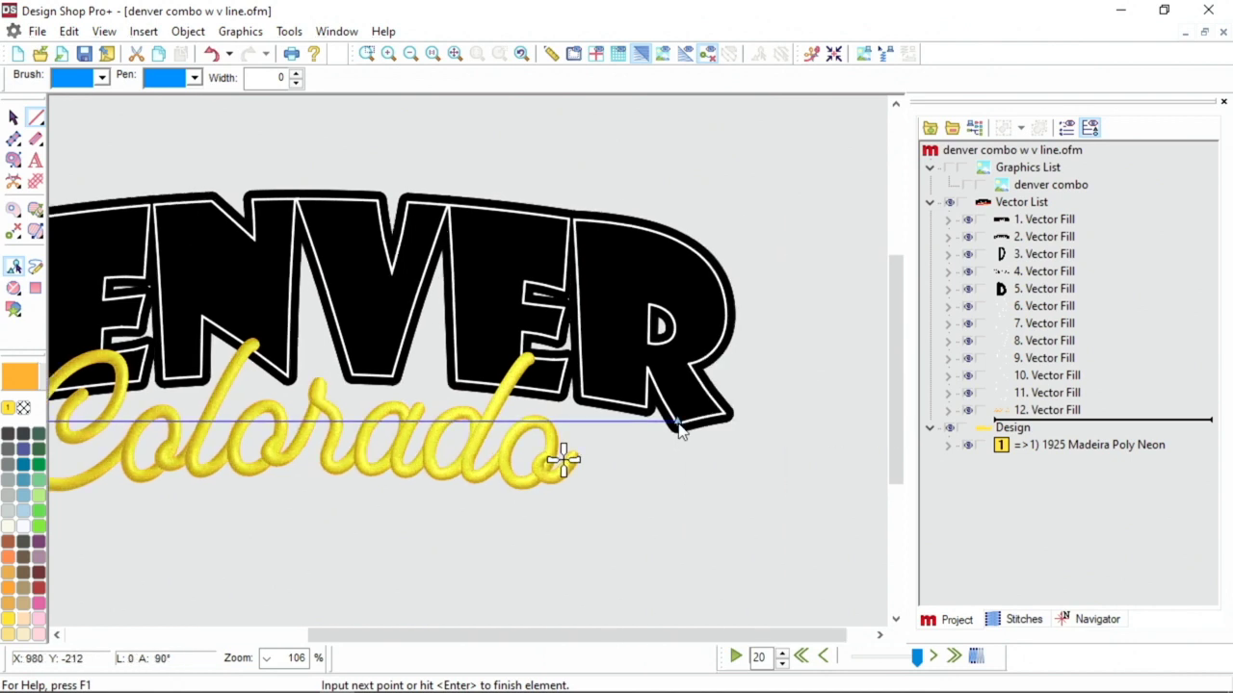
key(Return)
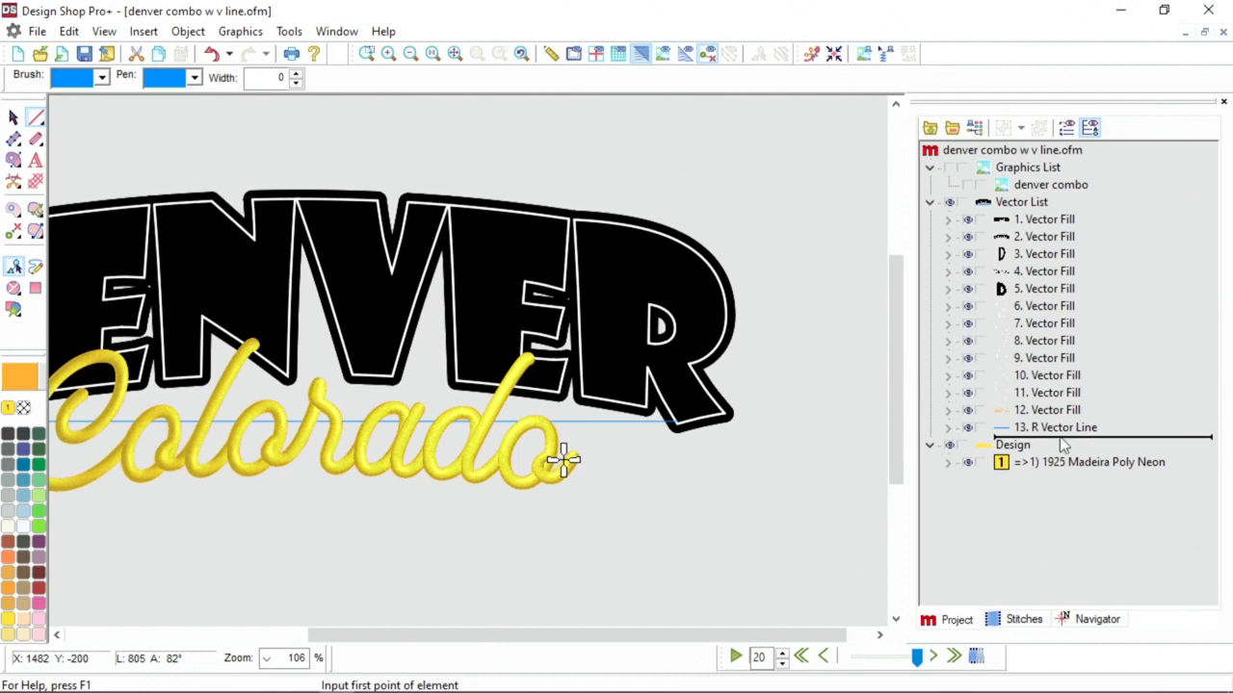
click(1058, 429)
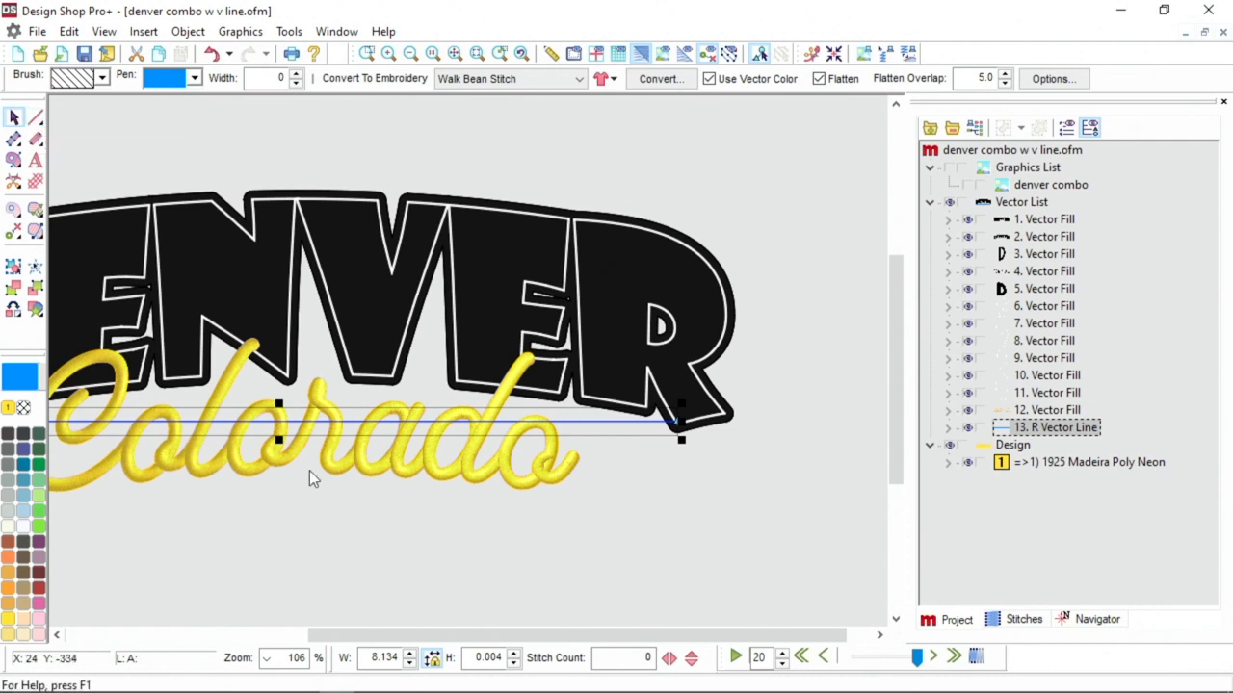
click(598, 55)
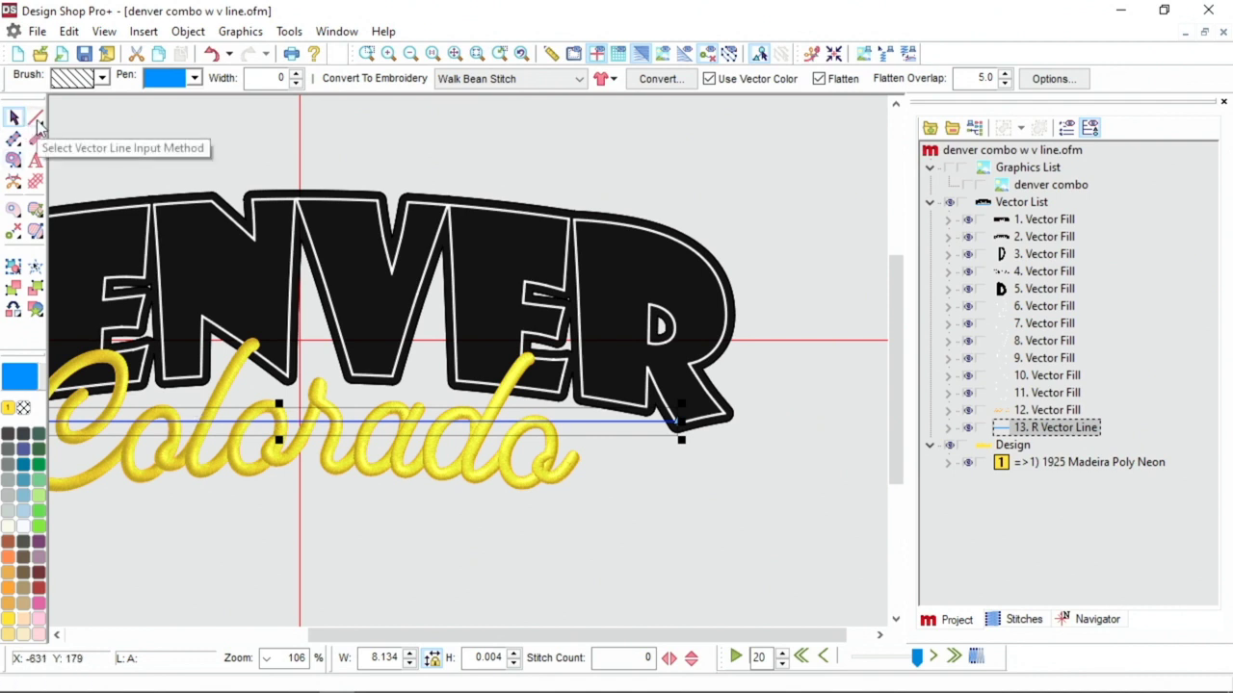
Step: Convert the horizontal vector line to a Walk Normal Stitch
click(13, 309)
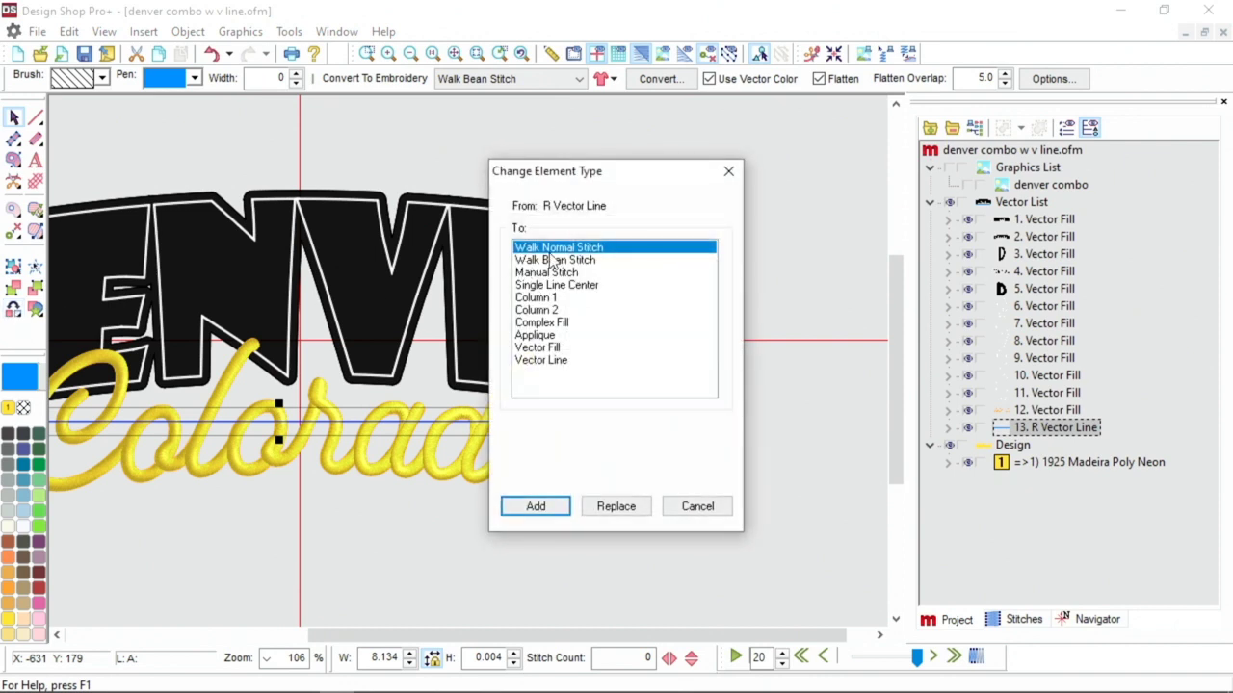
click(617, 506)
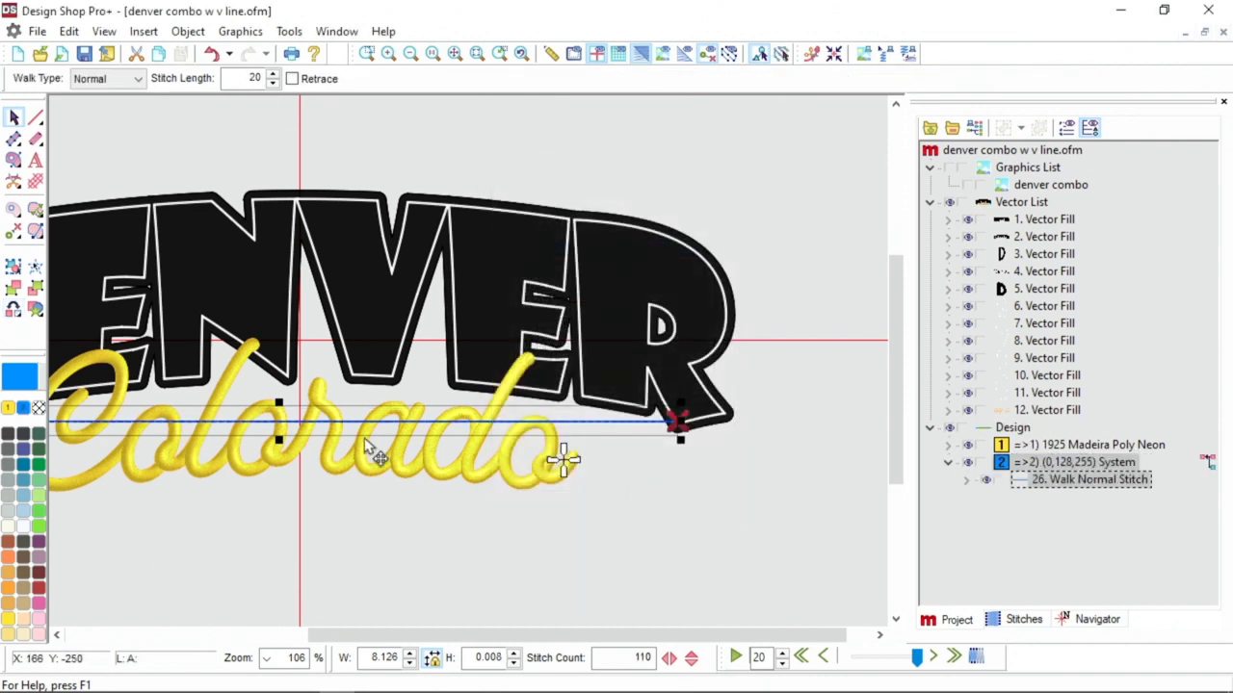
scroll(276, 436, up, 1)
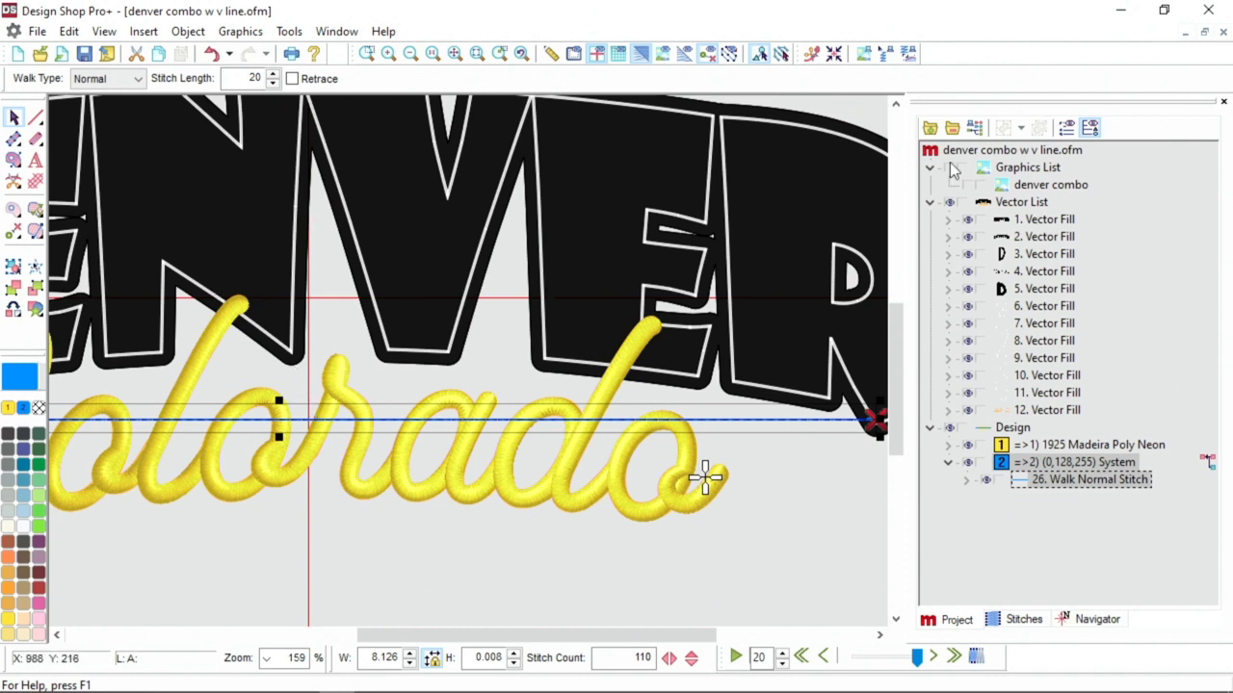
Step: Delete the DENVER vector fills and the denver combo background graphic from the Project tree
click(1023, 203)
key(Delete)
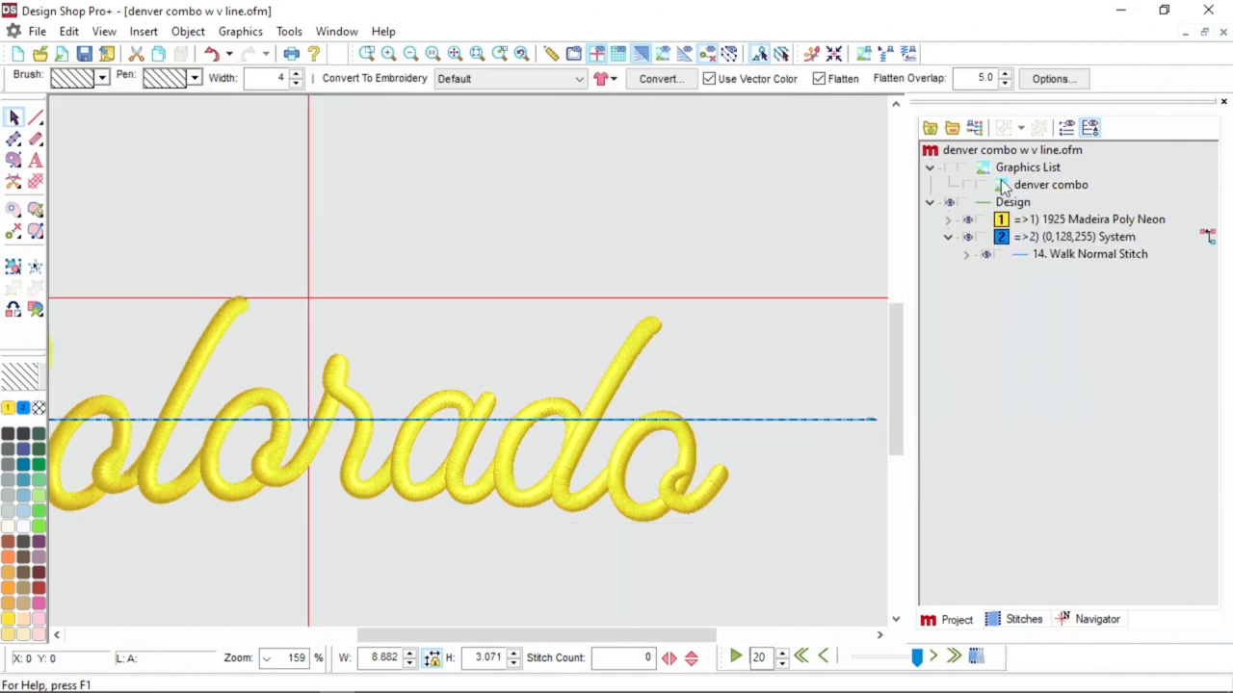
click(1033, 187)
key(Delete)
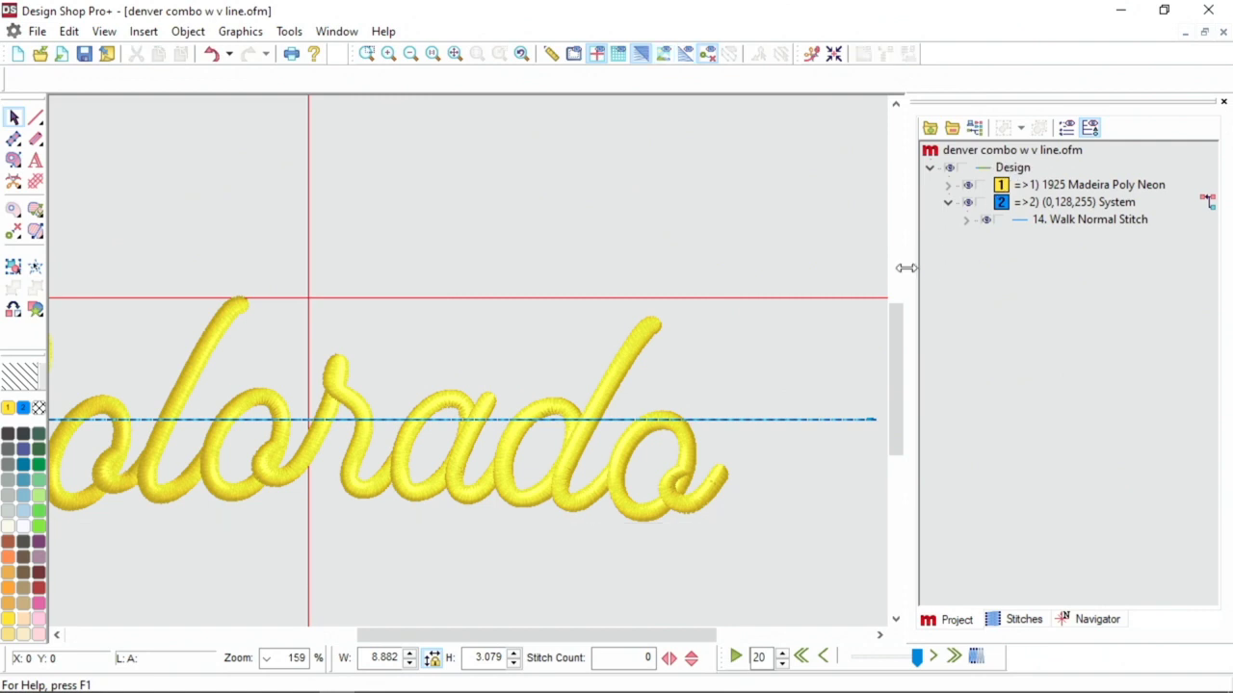
click(1018, 173)
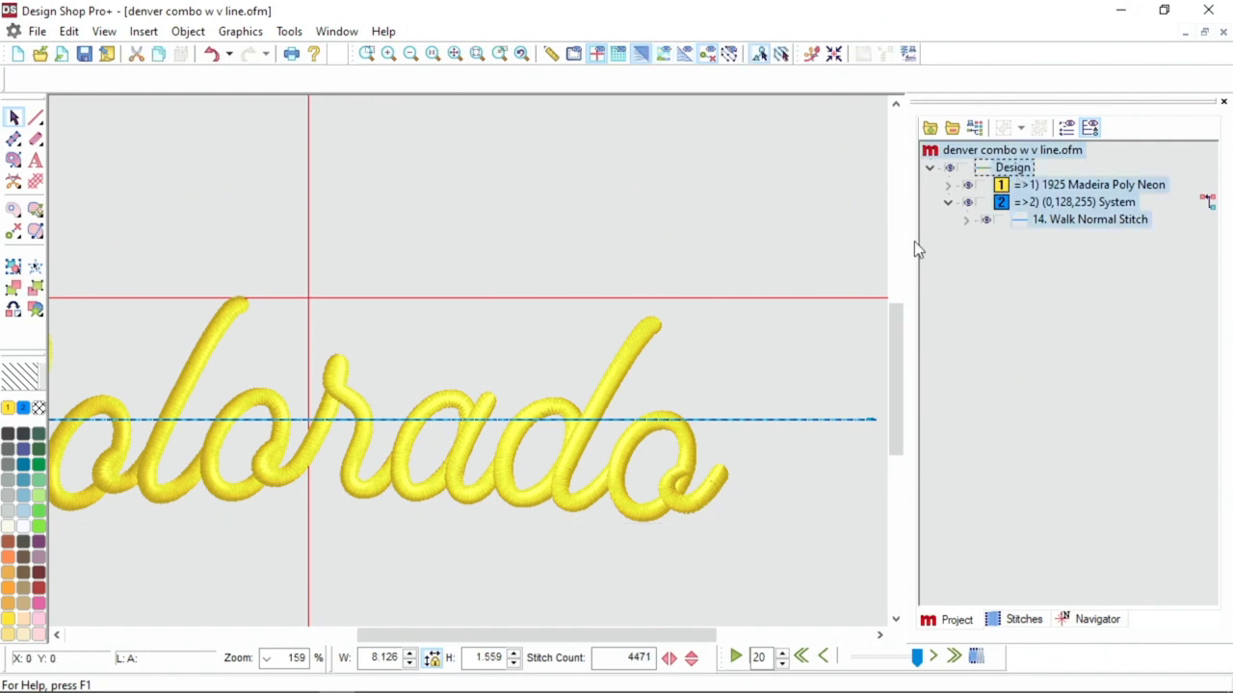
scroll(471, 377, down, 1)
scroll(477, 386, down, 1)
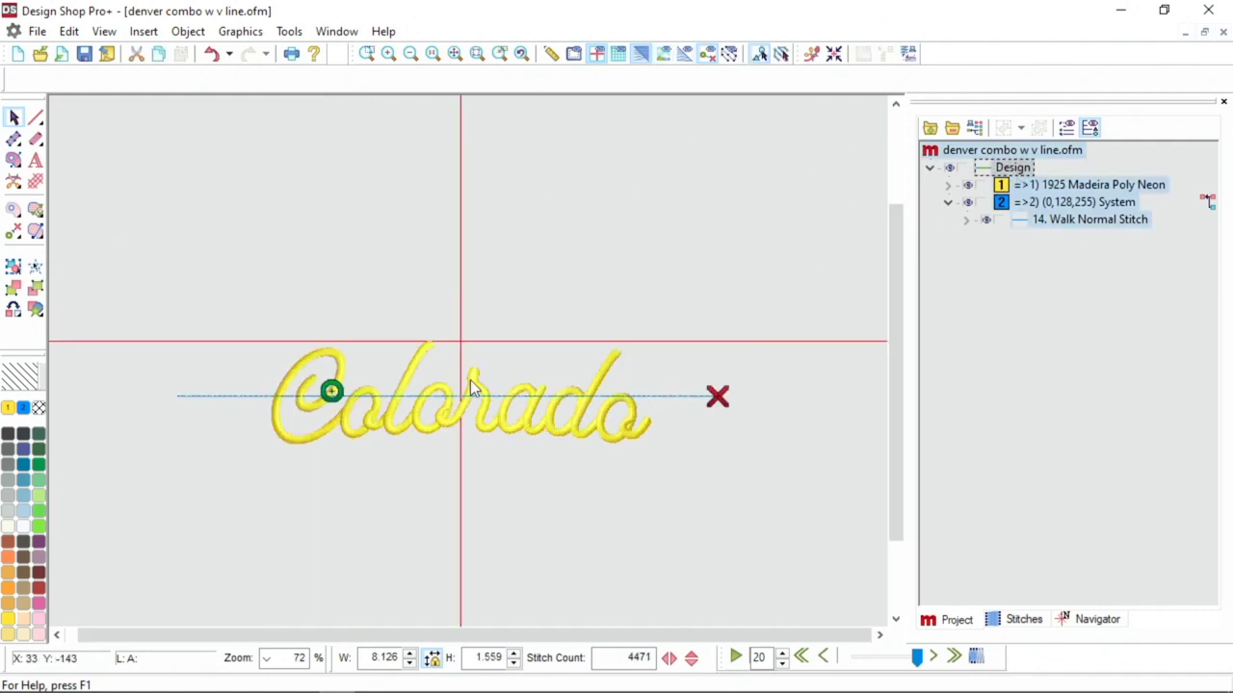
Step: Move the Colorado lettering and walk-stitch line together so the line sits on the origin
click(1034, 188)
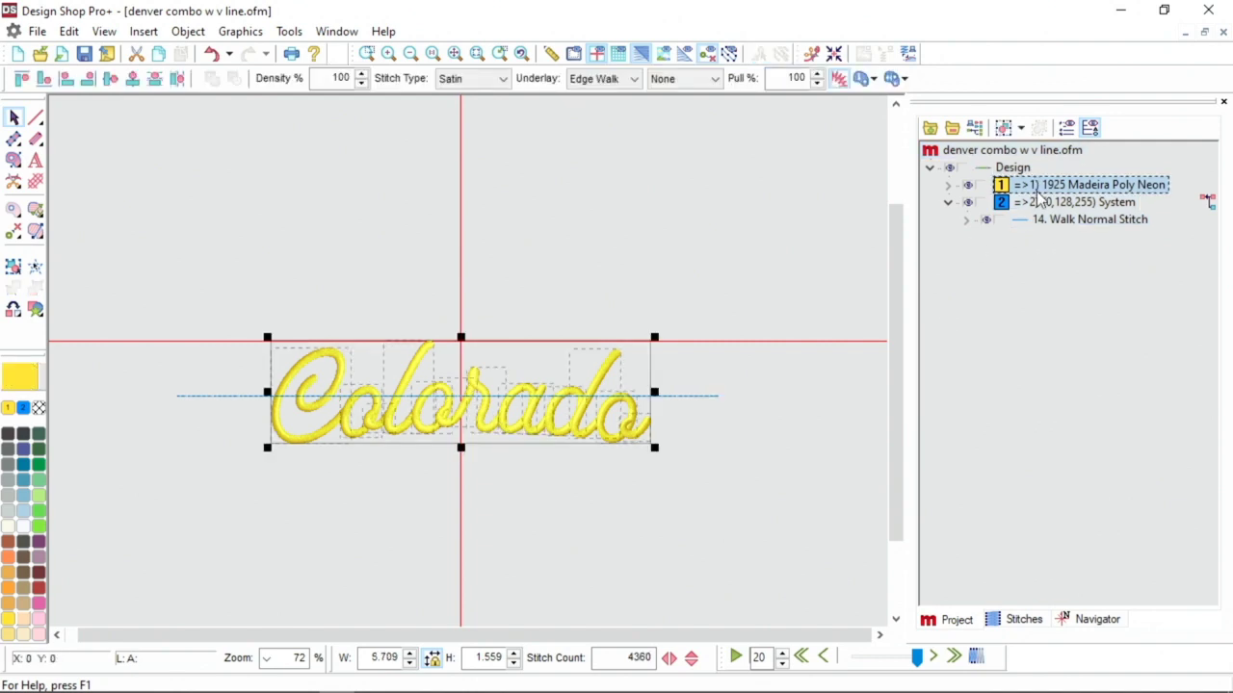
click(1048, 220)
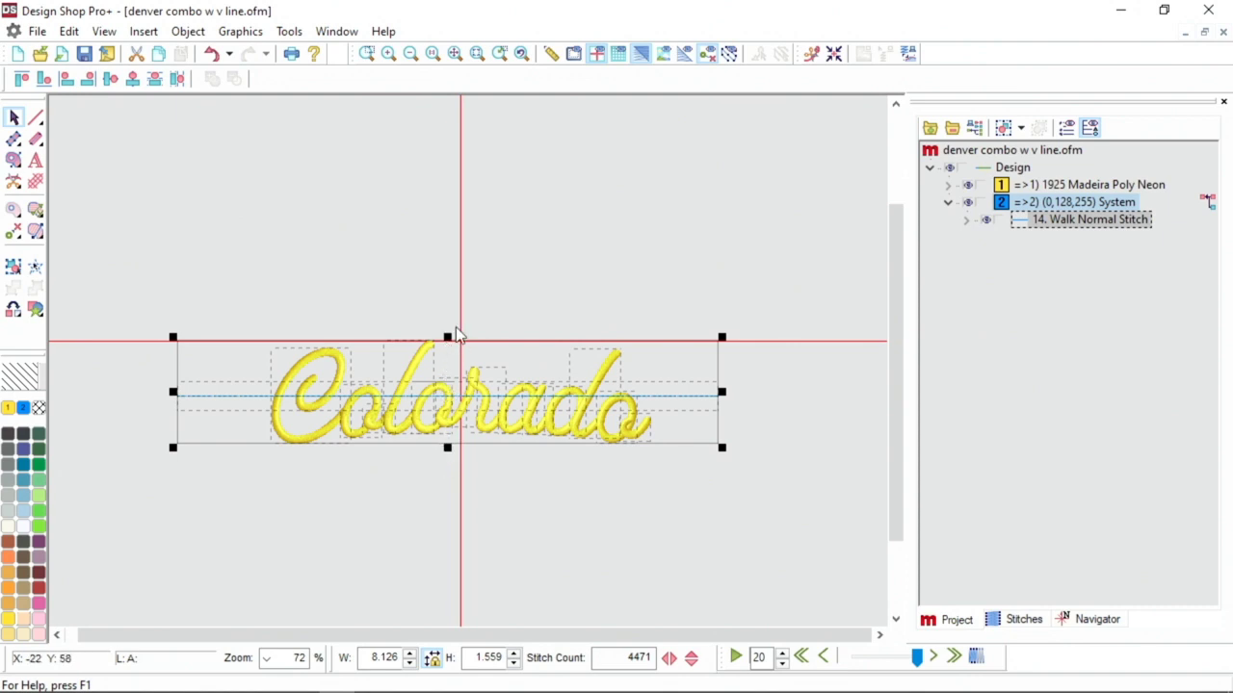
scroll(474, 389, up, 1)
scroll(487, 405, up, 3)
drag(361, 440, 406, 440)
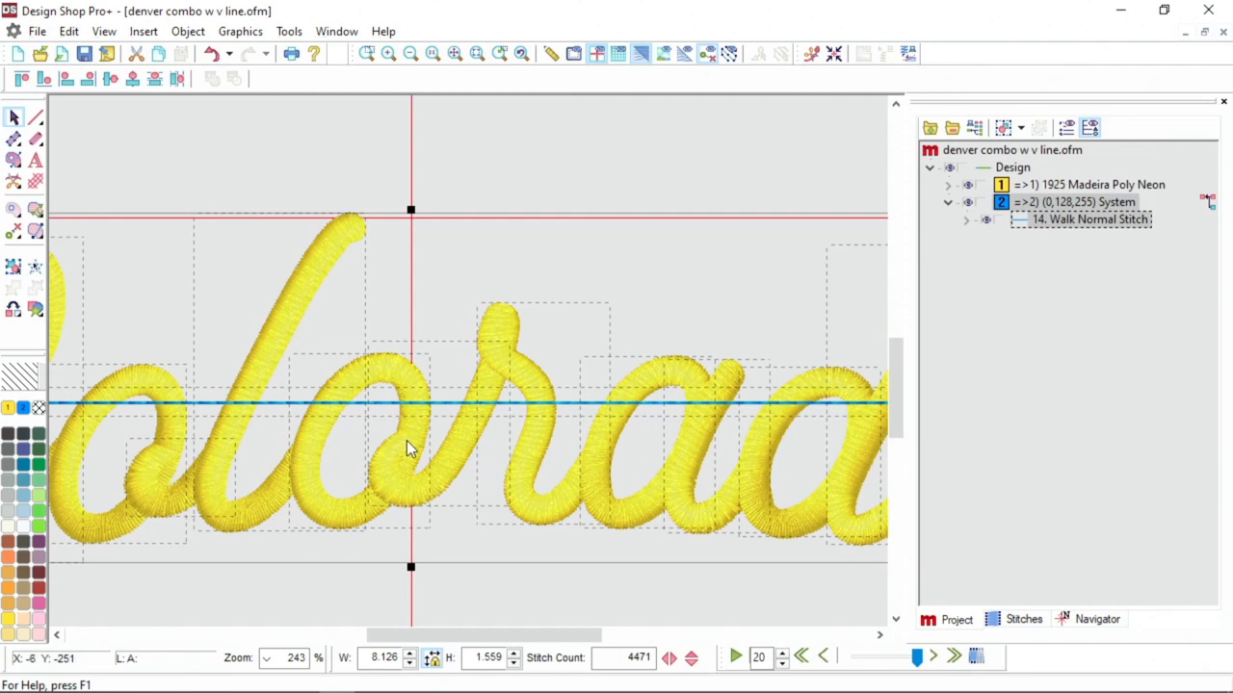
drag(406, 440, 430, 266)
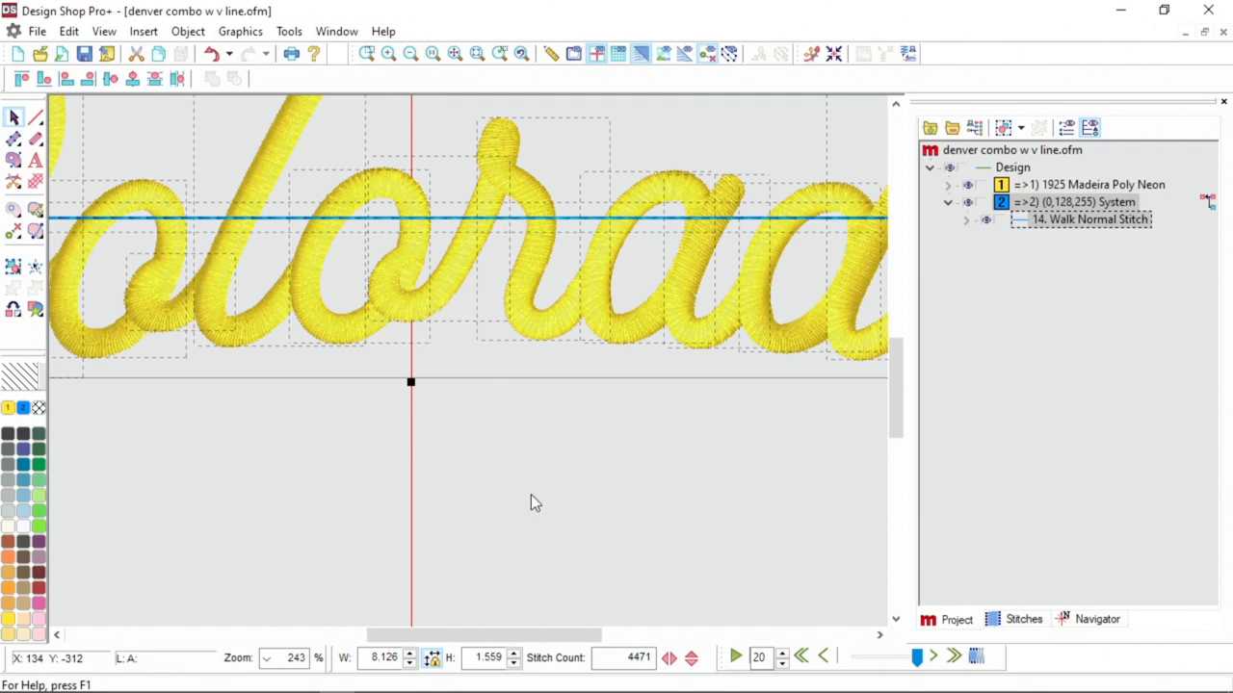
Step: Zoom out to the full lettering and select only the blue walk-stitch line
key(ctrl+0)
click(606, 529)
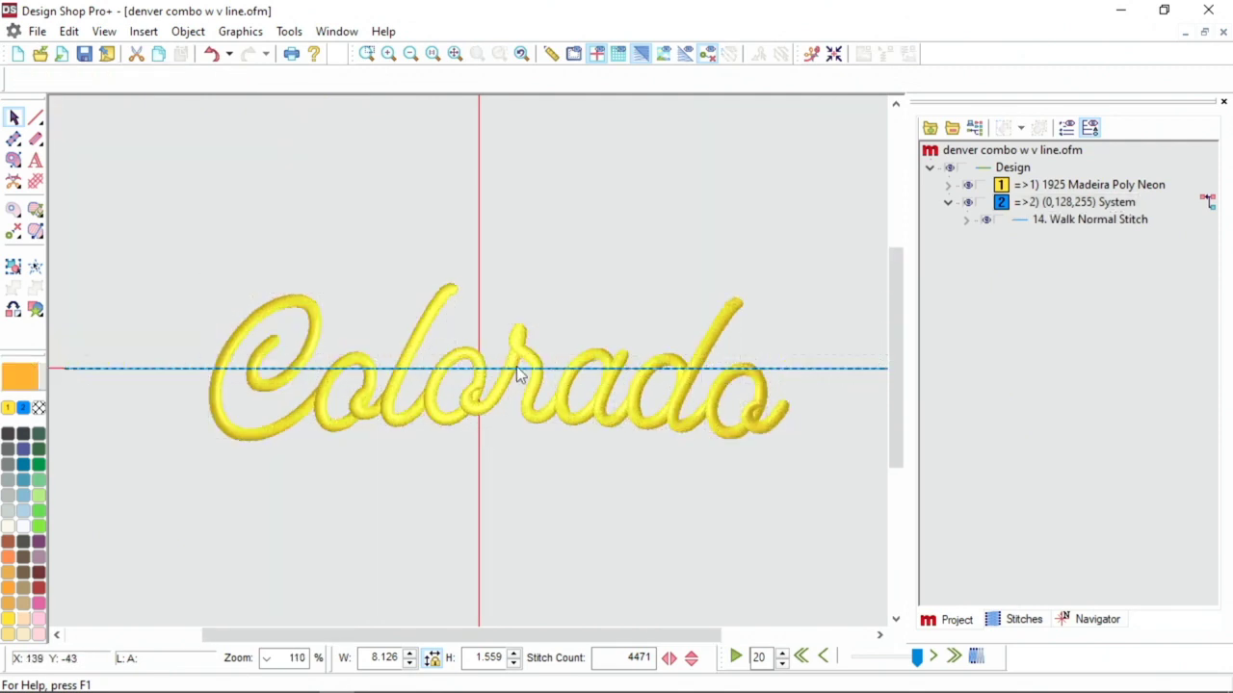
click(848, 368)
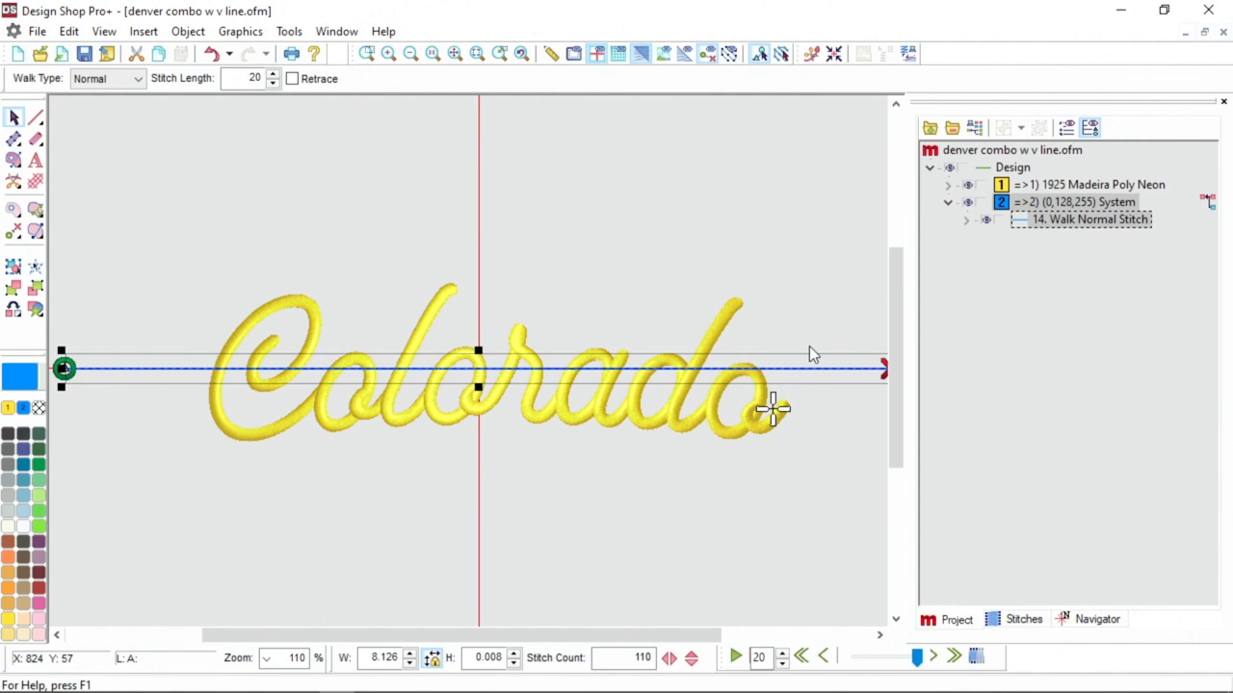
Step: Delete the blue walk line and Save As denver combo wo v line.ofm
key(Delete)
click(566, 231)
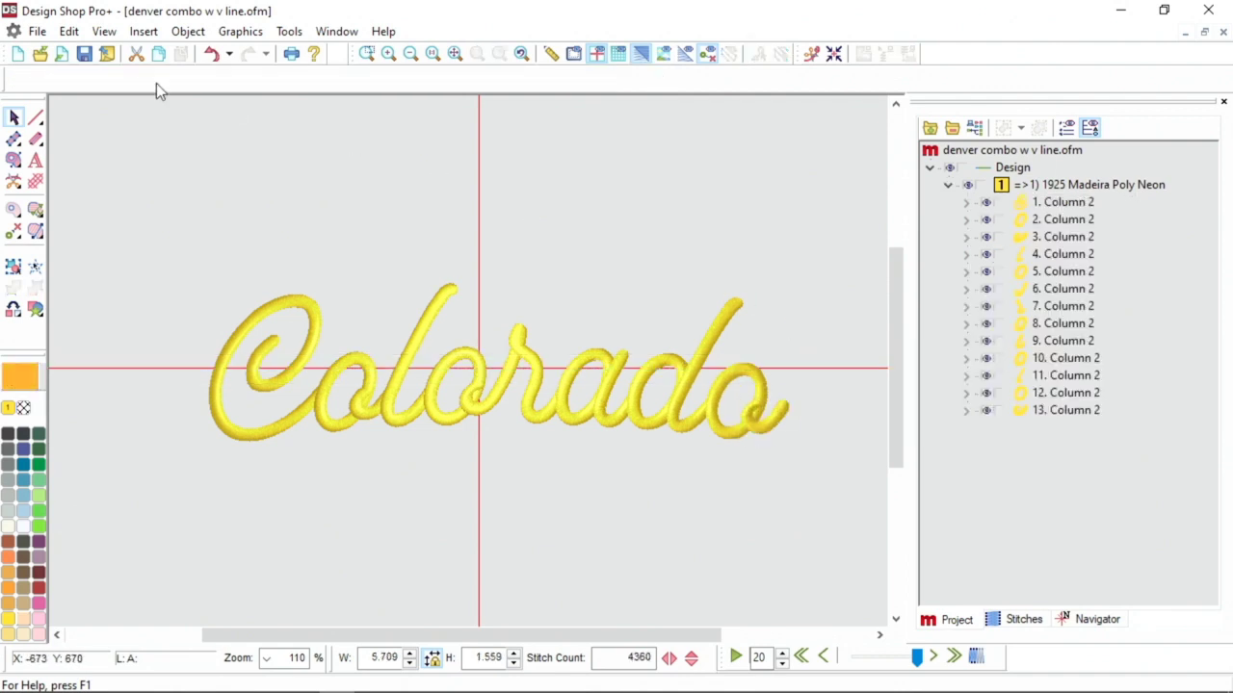
click(37, 31)
click(48, 165)
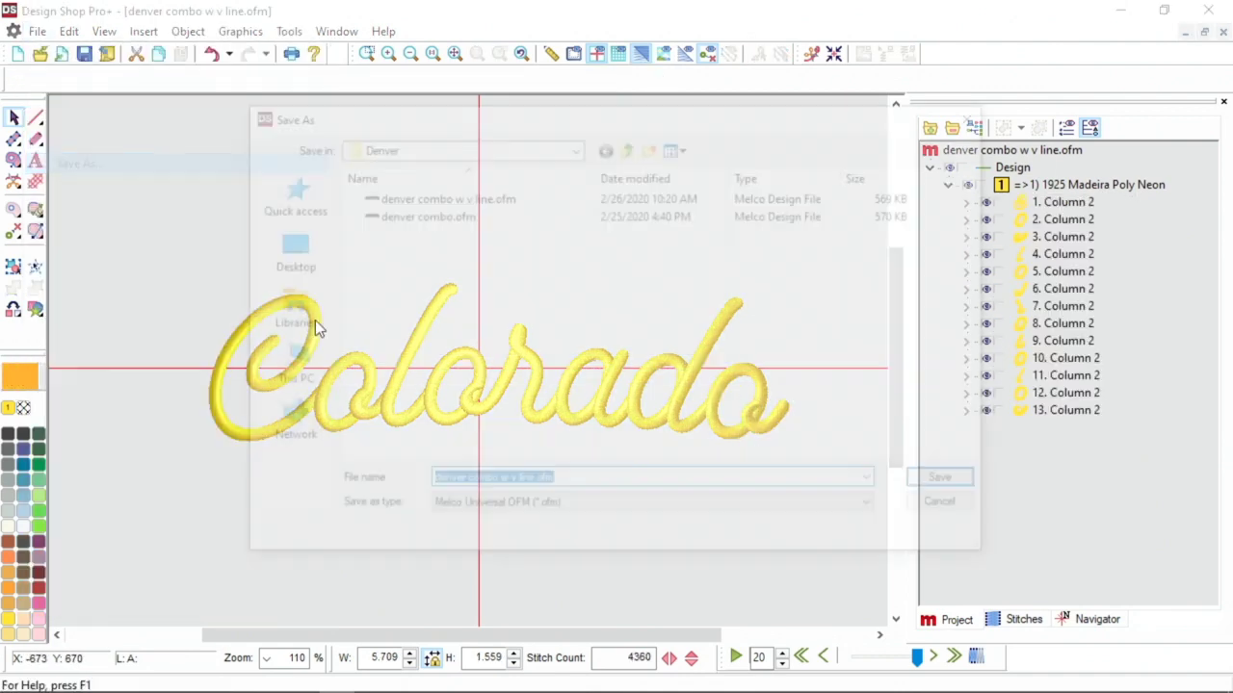
click(505, 487)
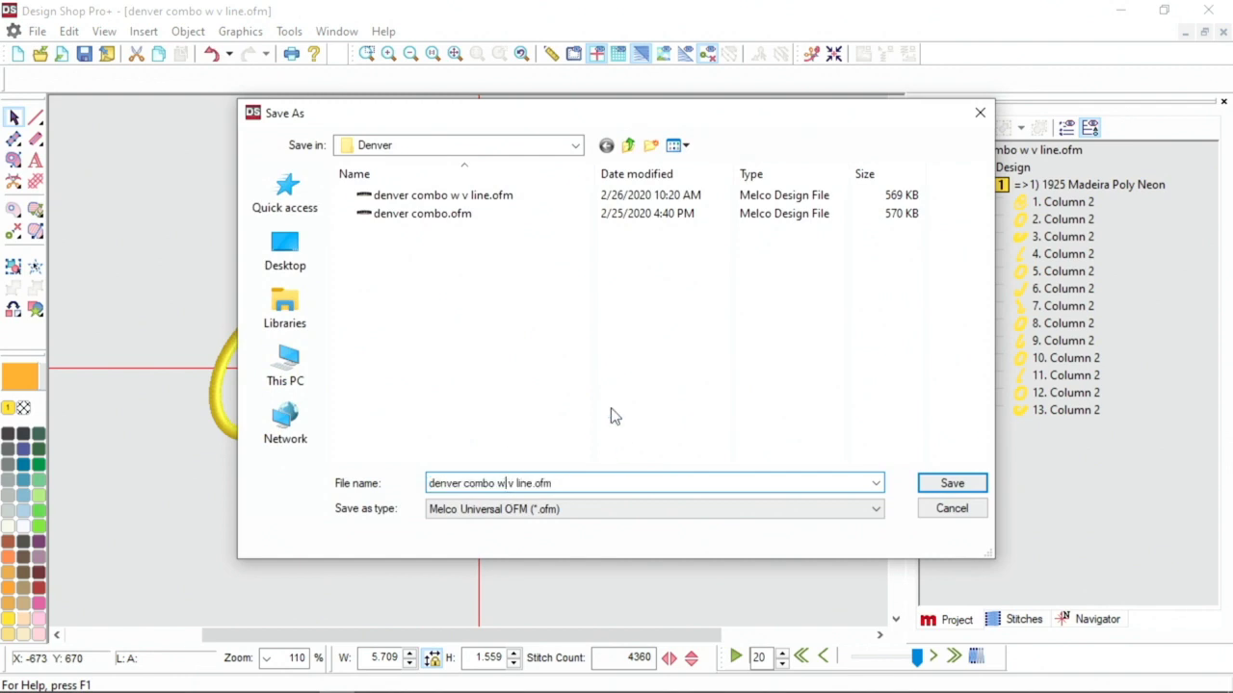
text(o)
click(963, 483)
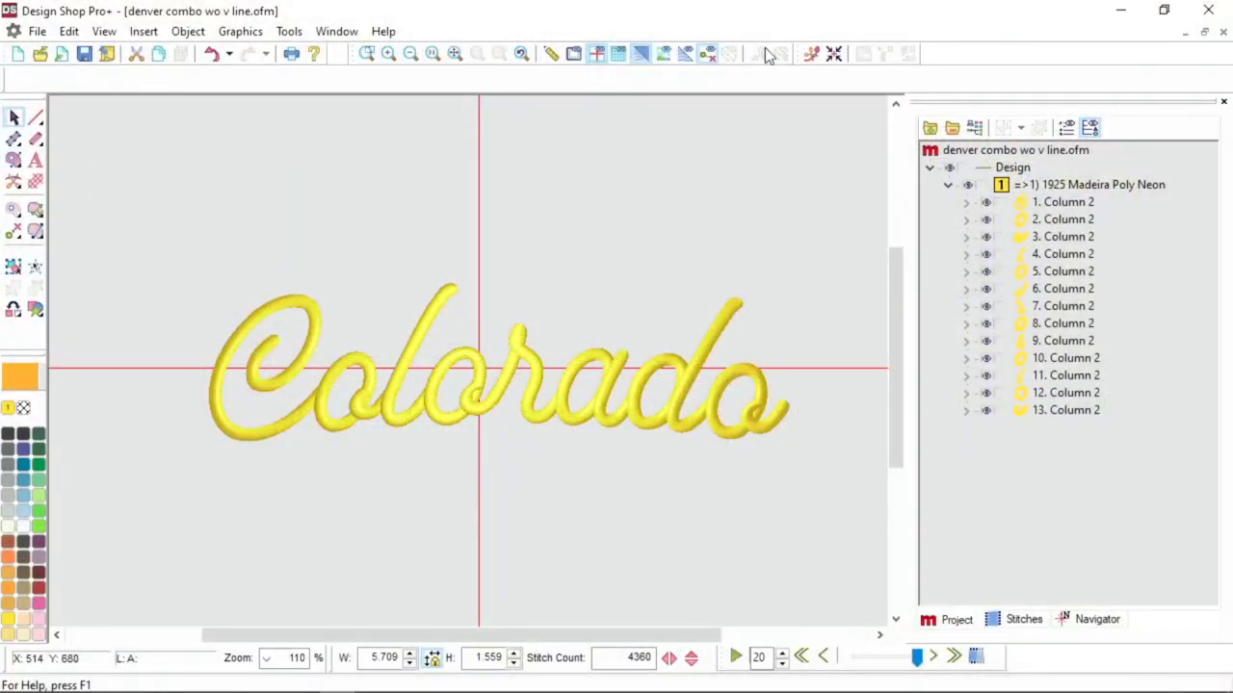
Step: Load denver combo w v line.ofm from Combo Artwork > Denver into Melco OS
click(1118, 11)
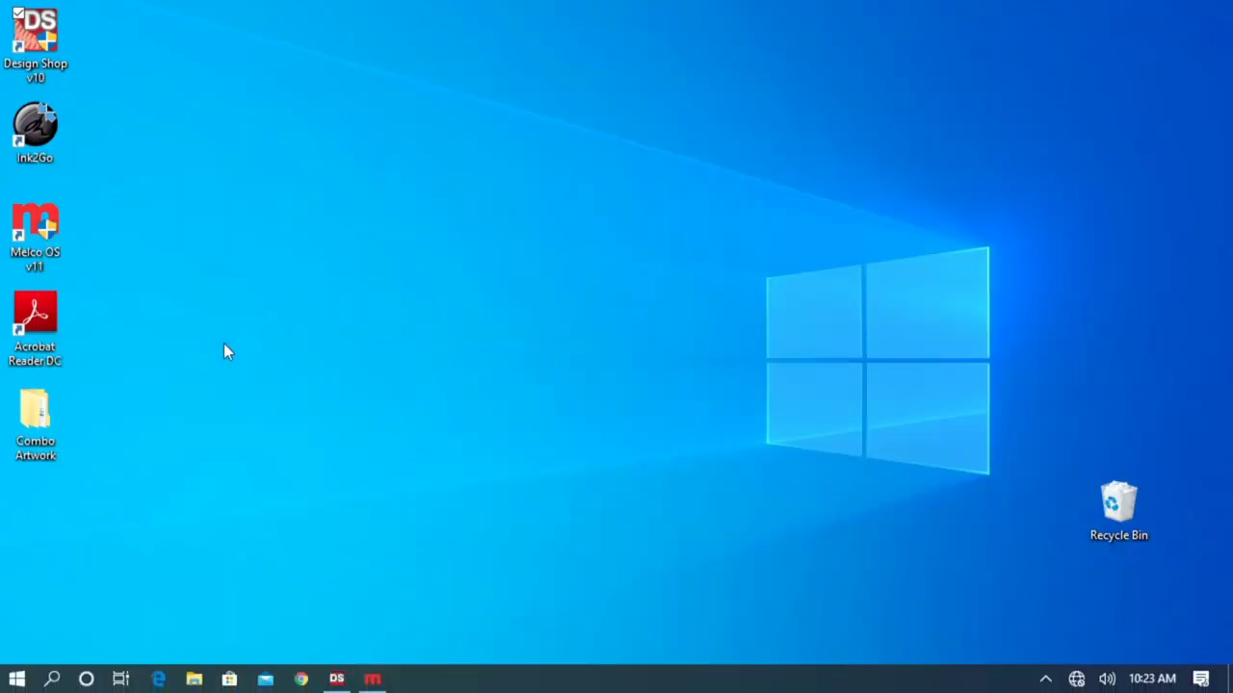
click(372, 679)
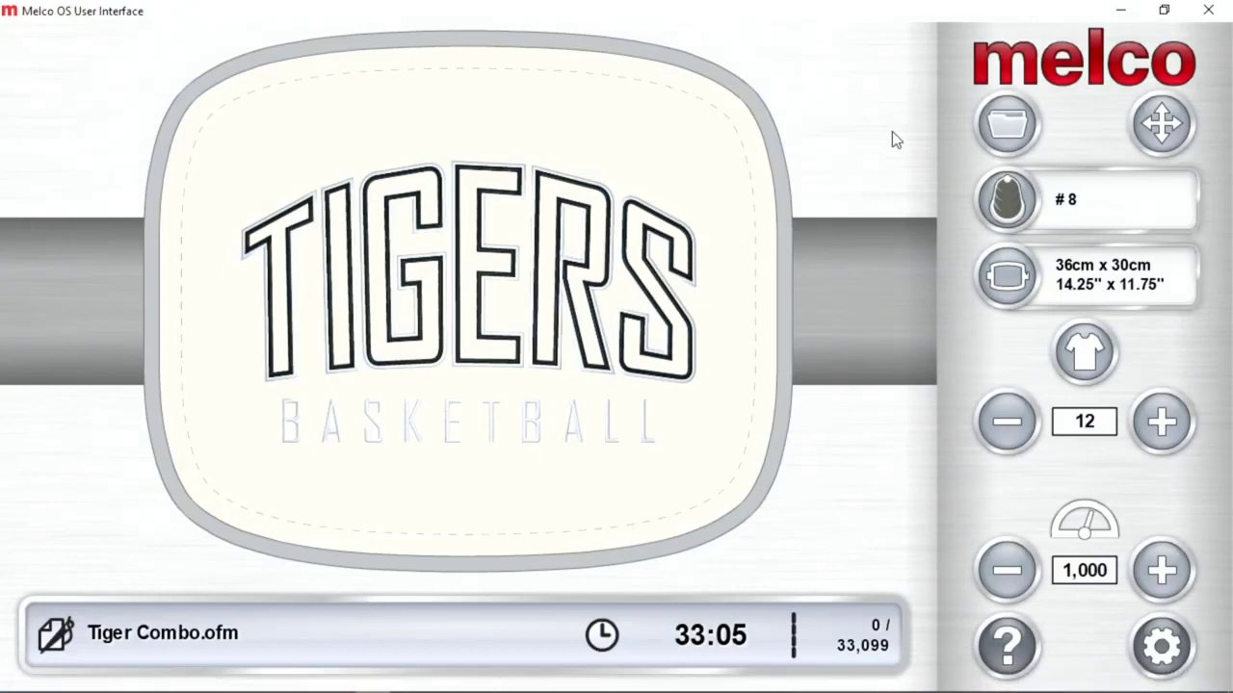
click(1014, 133)
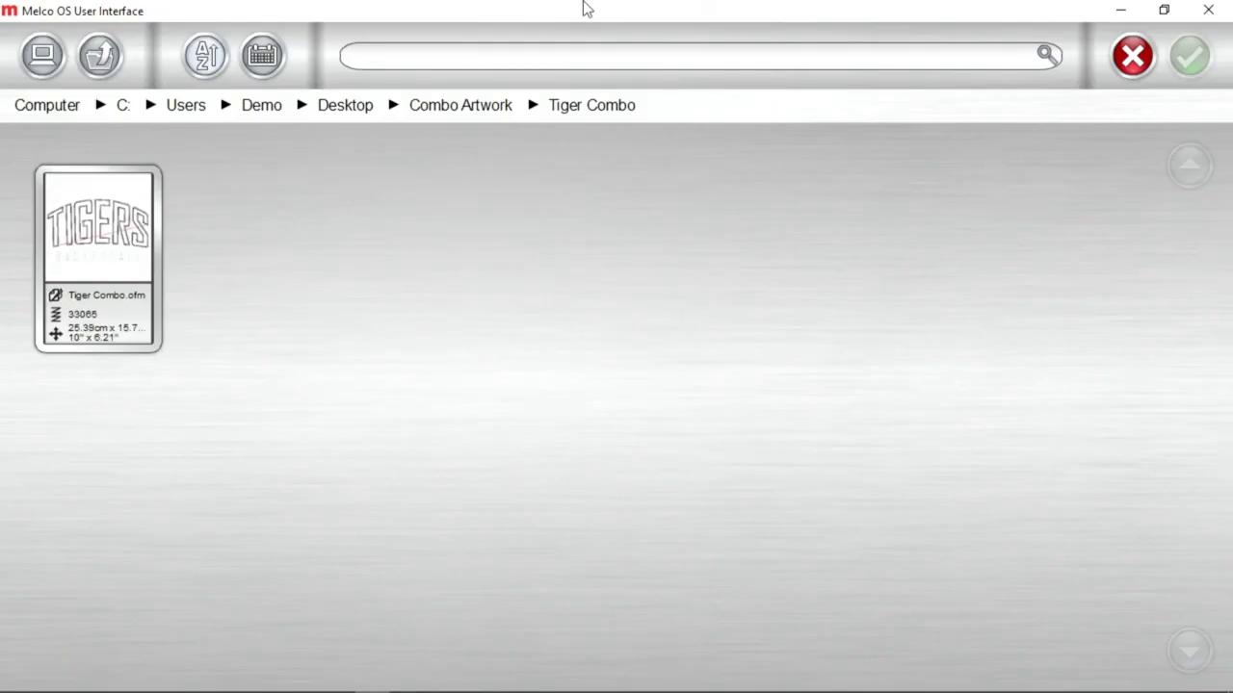
click(457, 108)
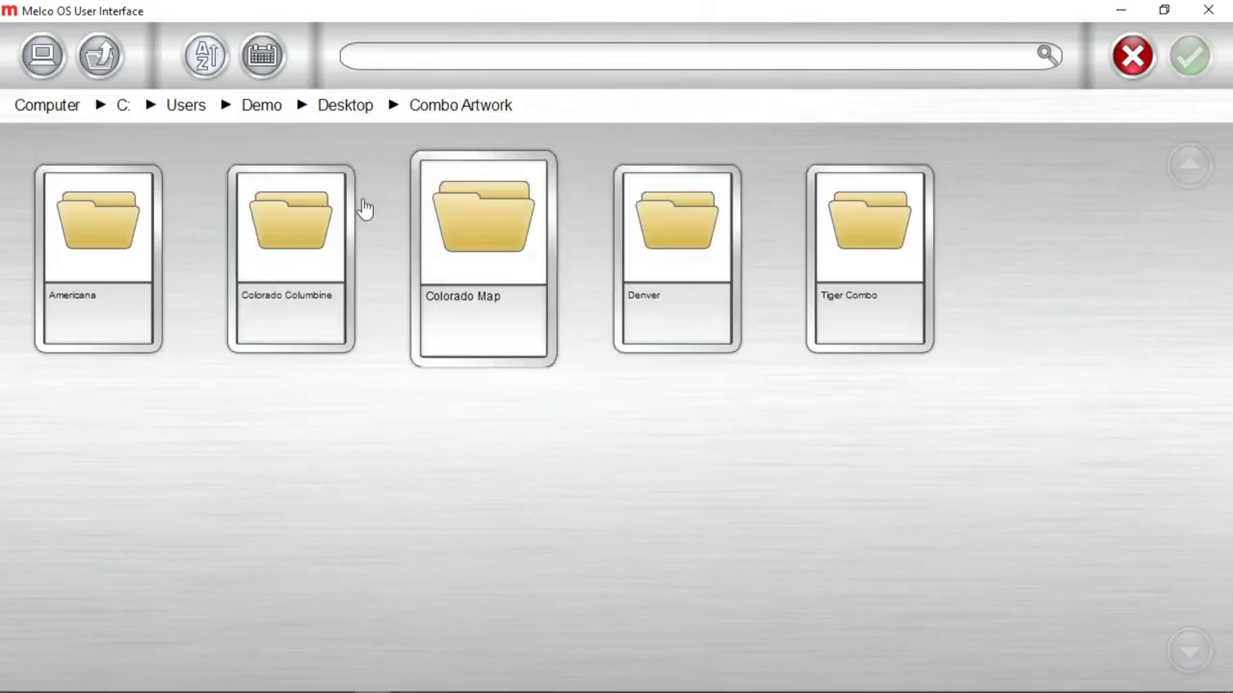
click(678, 232)
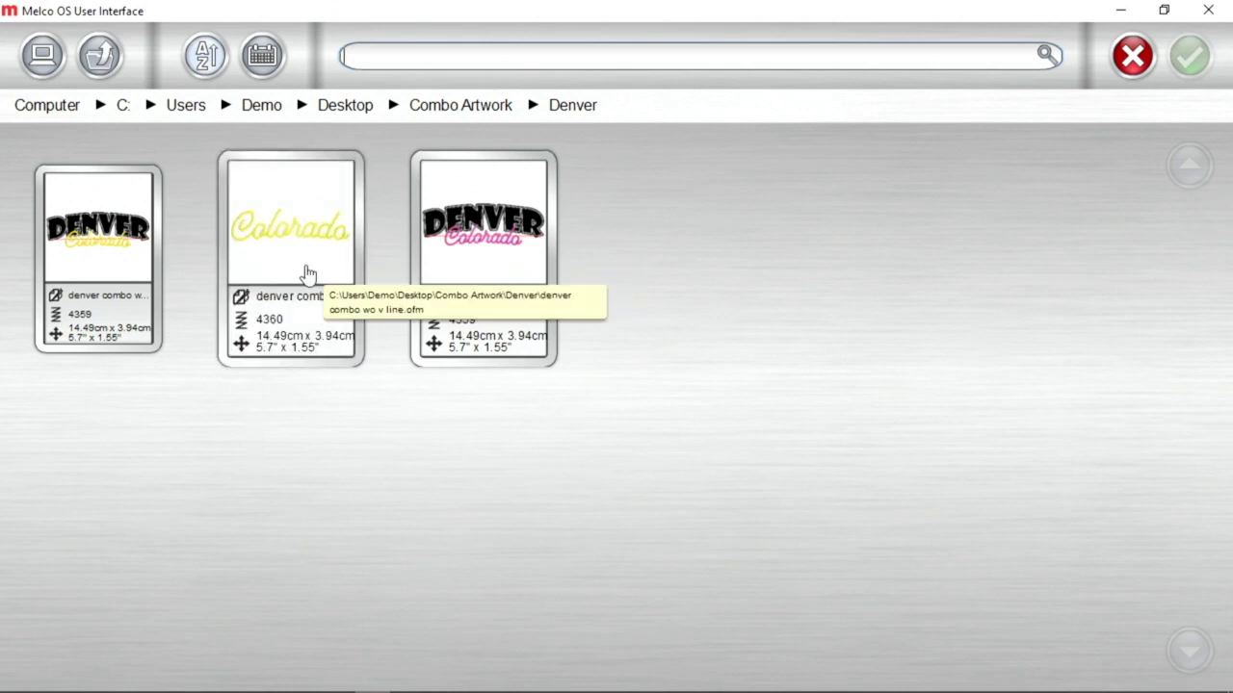
click(126, 268)
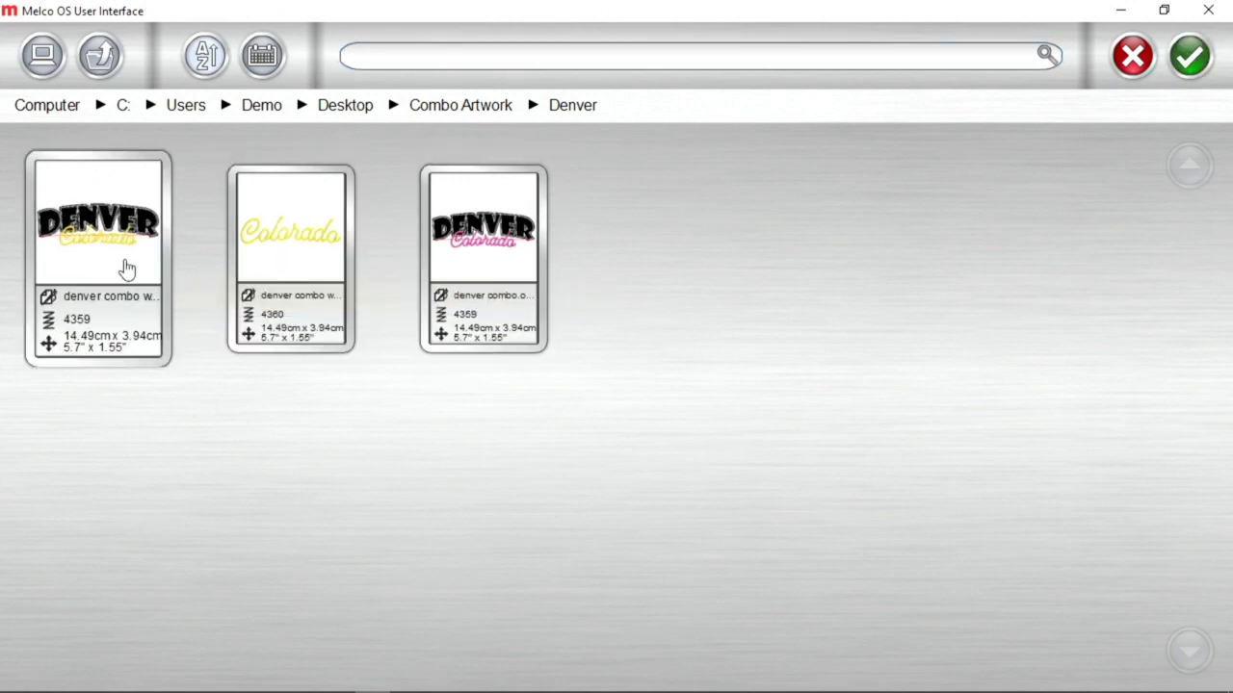
click(1192, 58)
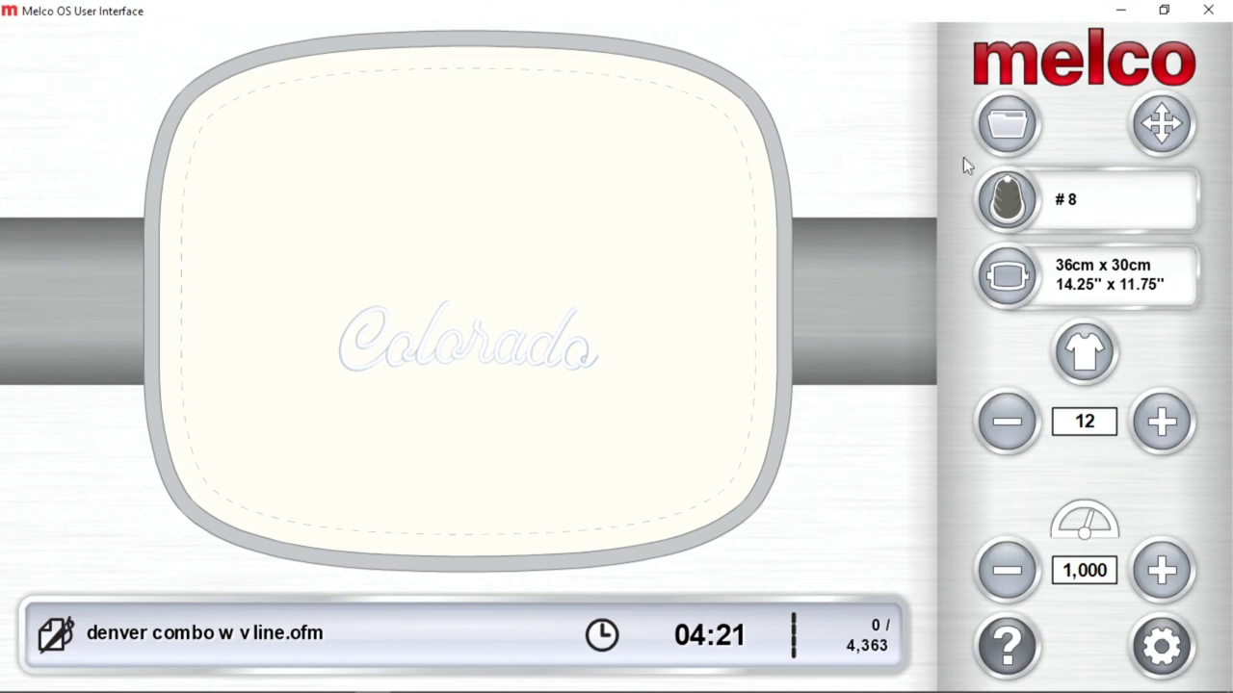
Step: Assign the yellow 1971 Madeira Poly Neon thread to the design's colour slot
click(1007, 199)
click(106, 593)
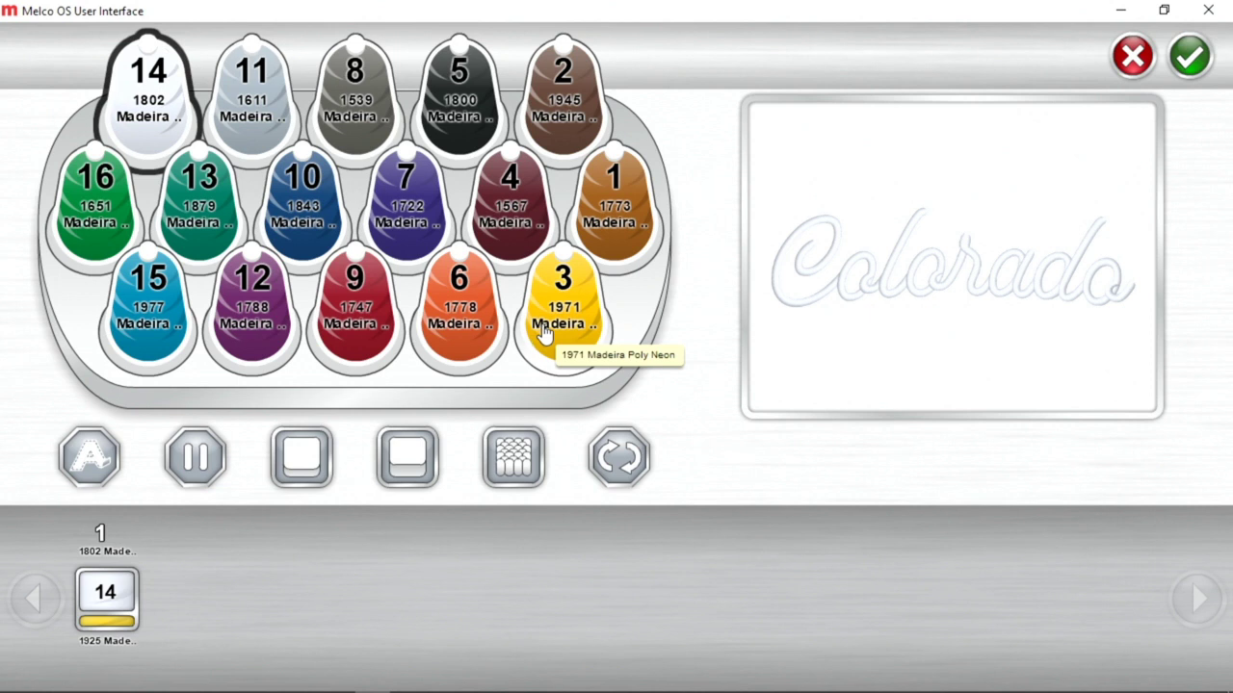
click(544, 332)
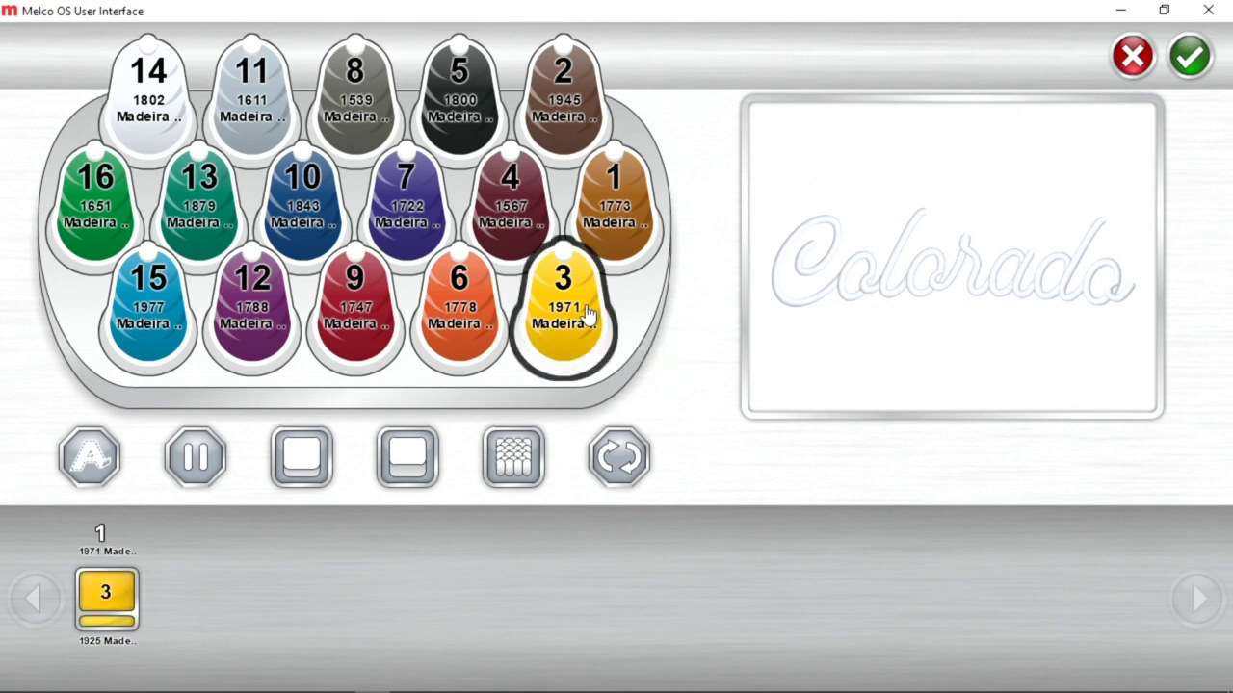
click(1189, 56)
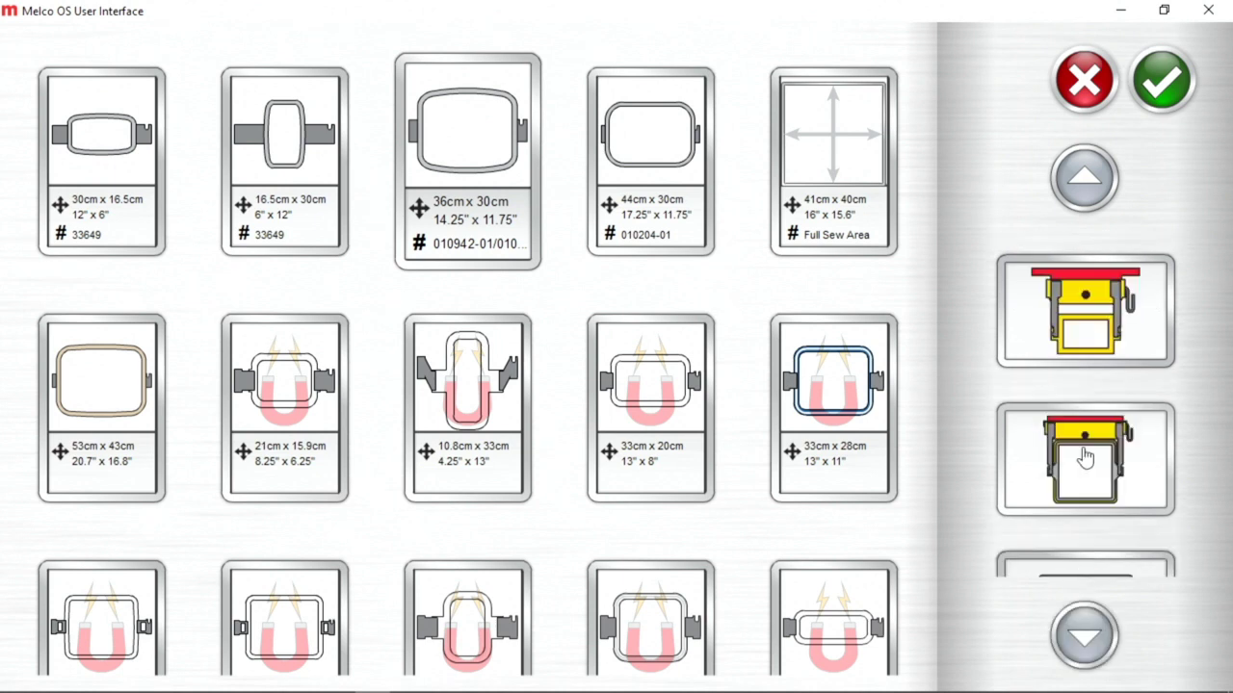
scroll(1086, 458, down, 2)
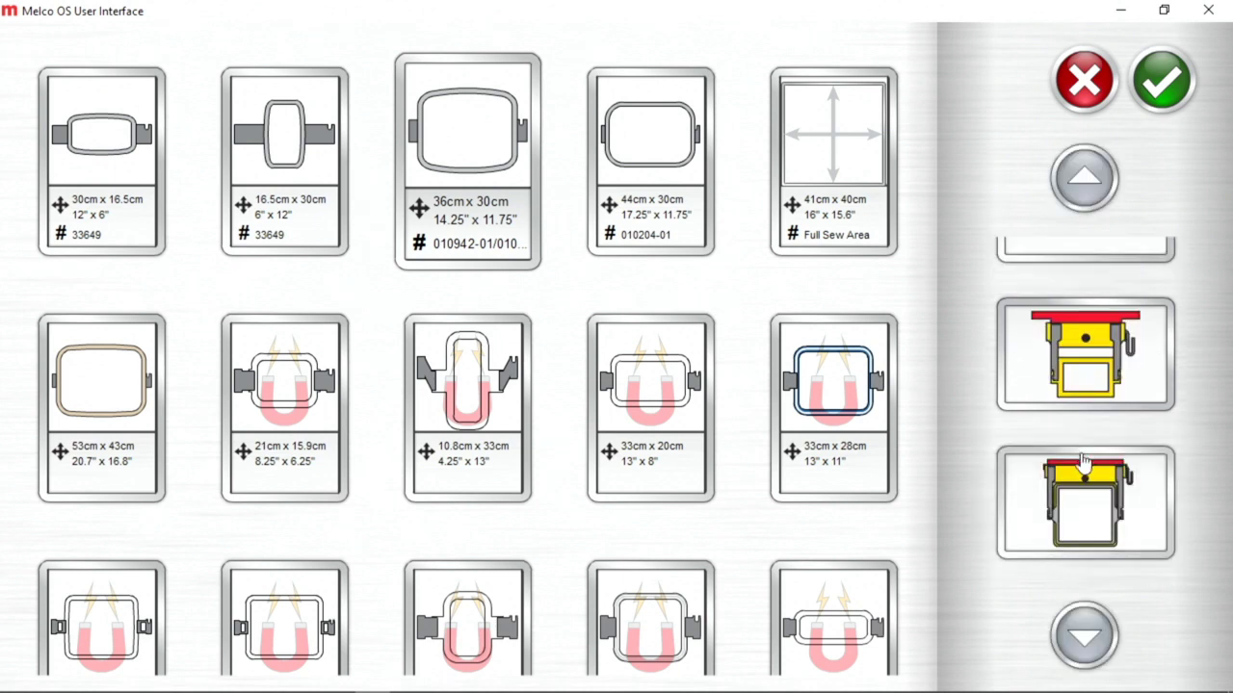
Step: Filter the hoops to magnetic frames and pick the 33cm x 20cm (13" x 8") hoop
click(1085, 636)
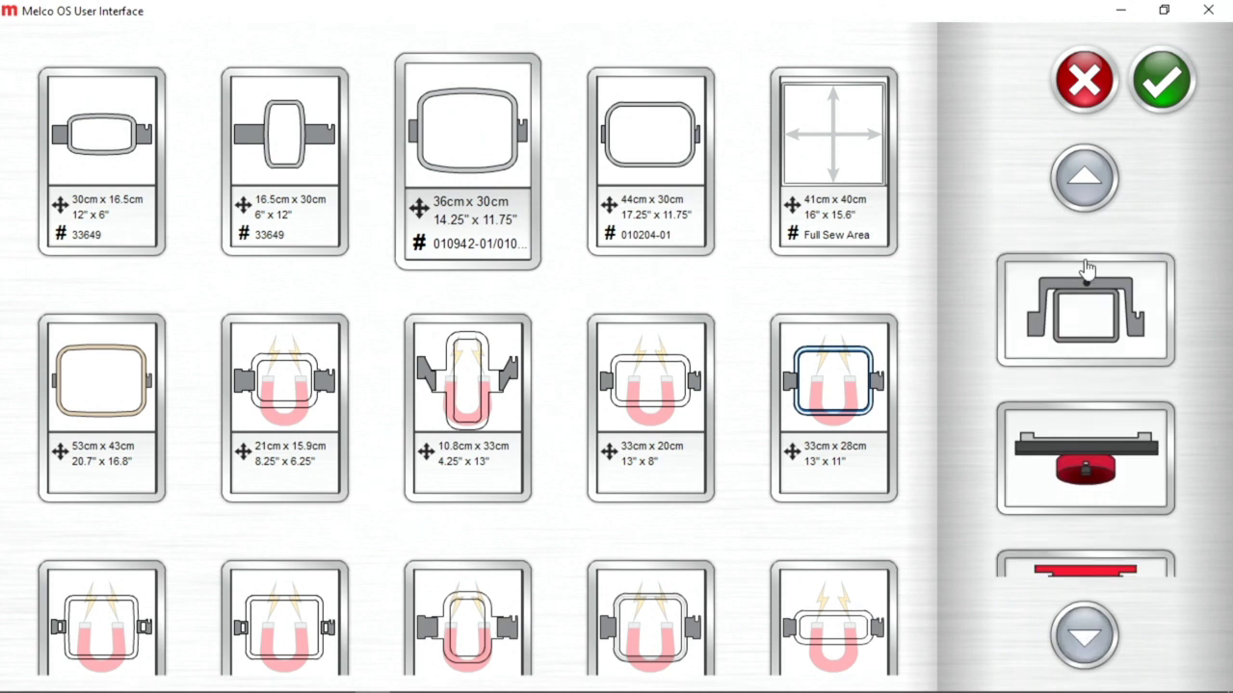
click(1085, 179)
click(1086, 636)
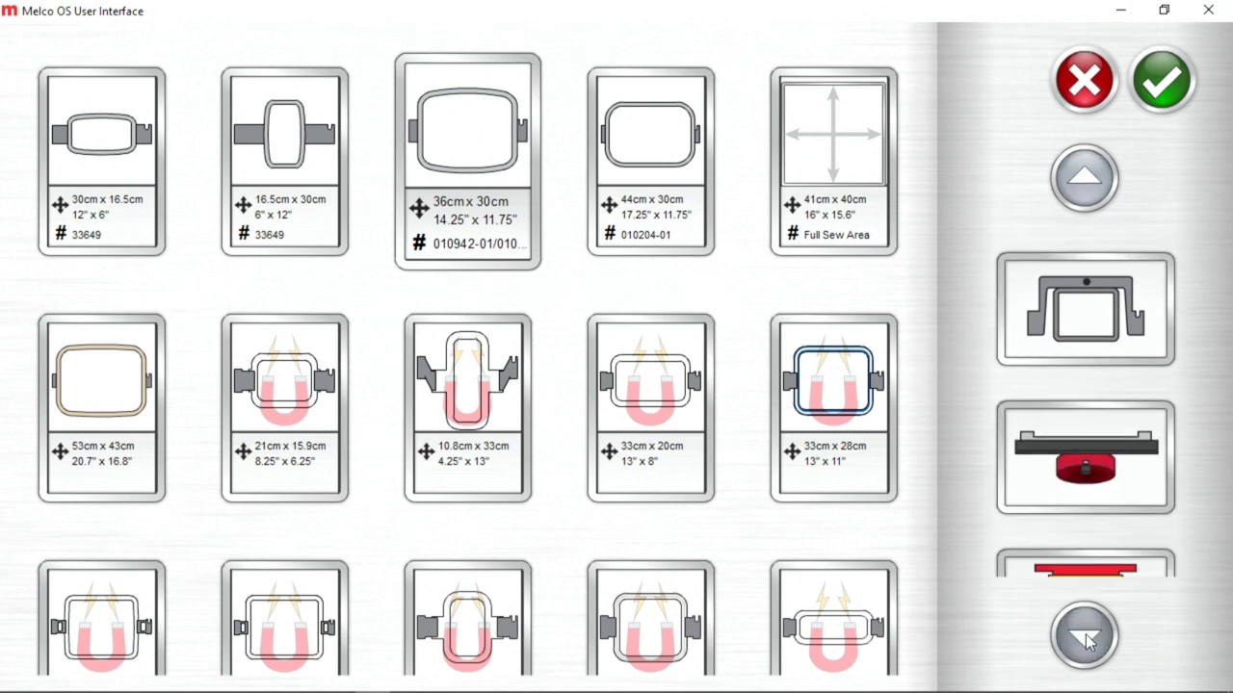
click(1086, 636)
click(1072, 274)
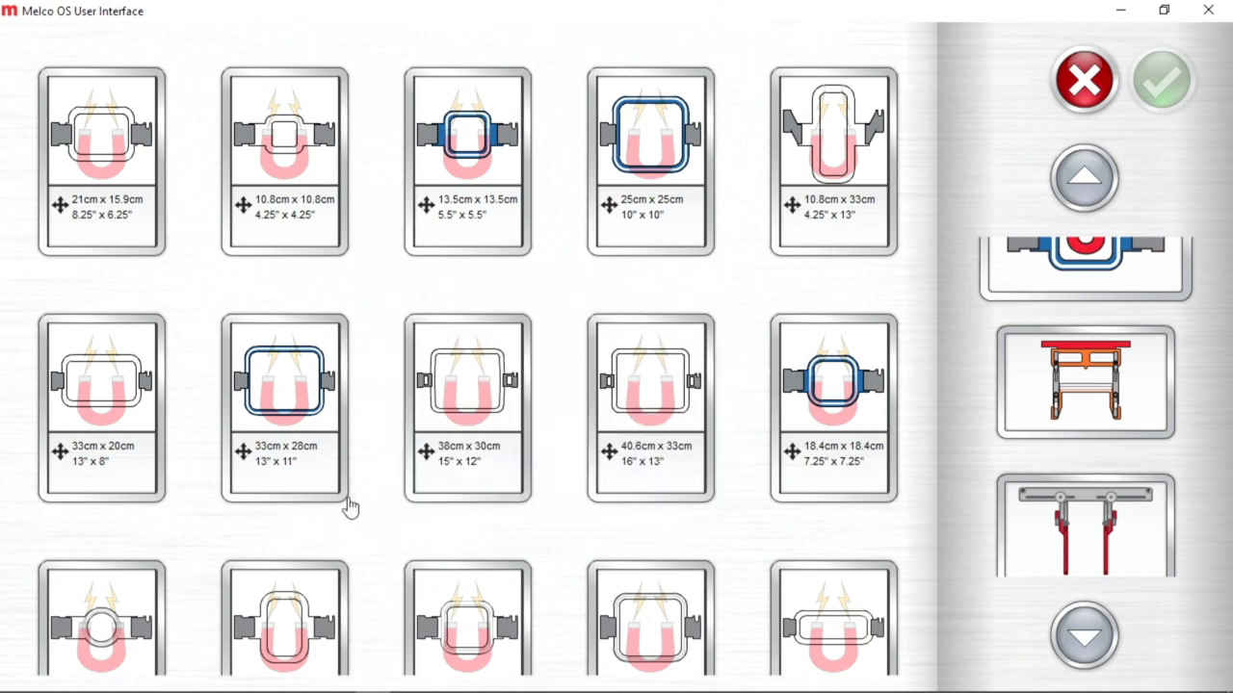
click(123, 378)
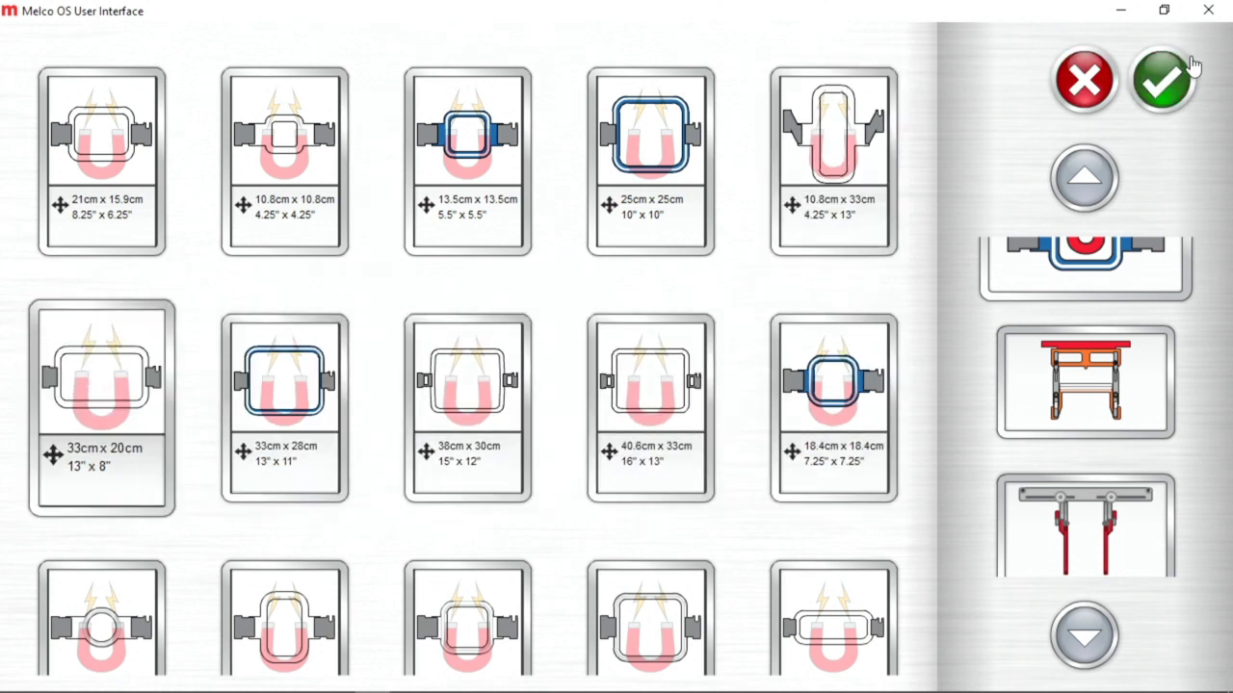
click(1164, 82)
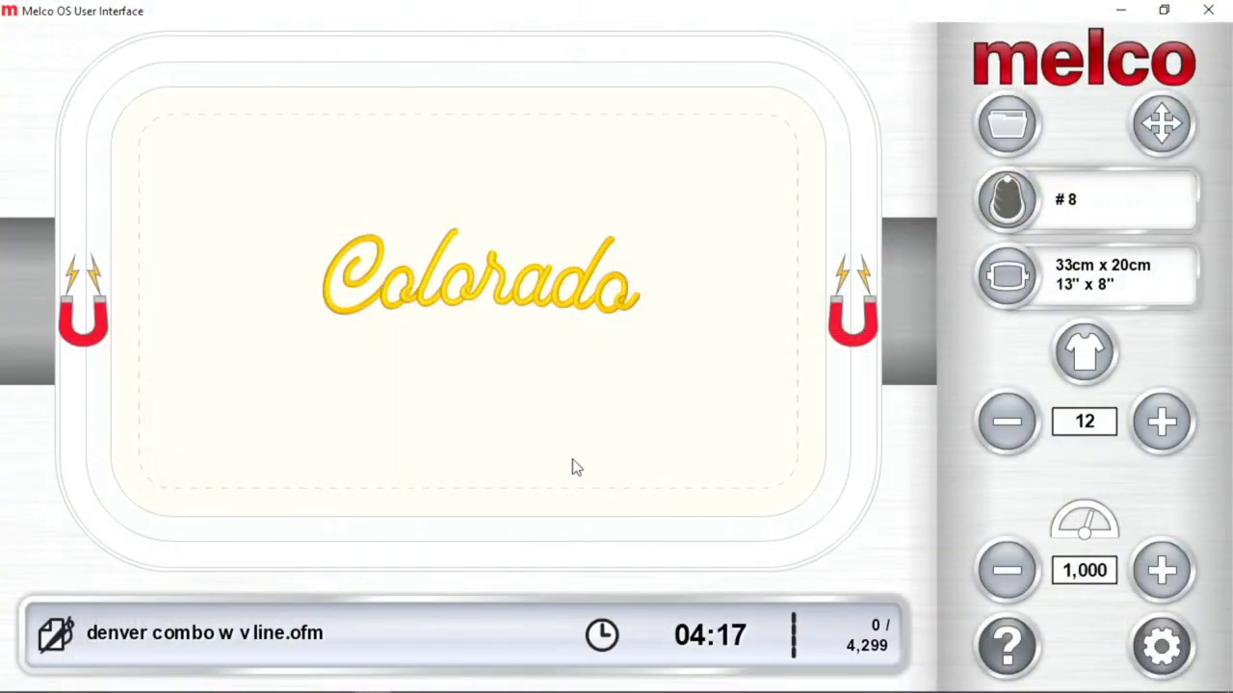
Step: Reopen denver combo w v line.ofm from the recent files list in Design Shop Pro+
click(337, 679)
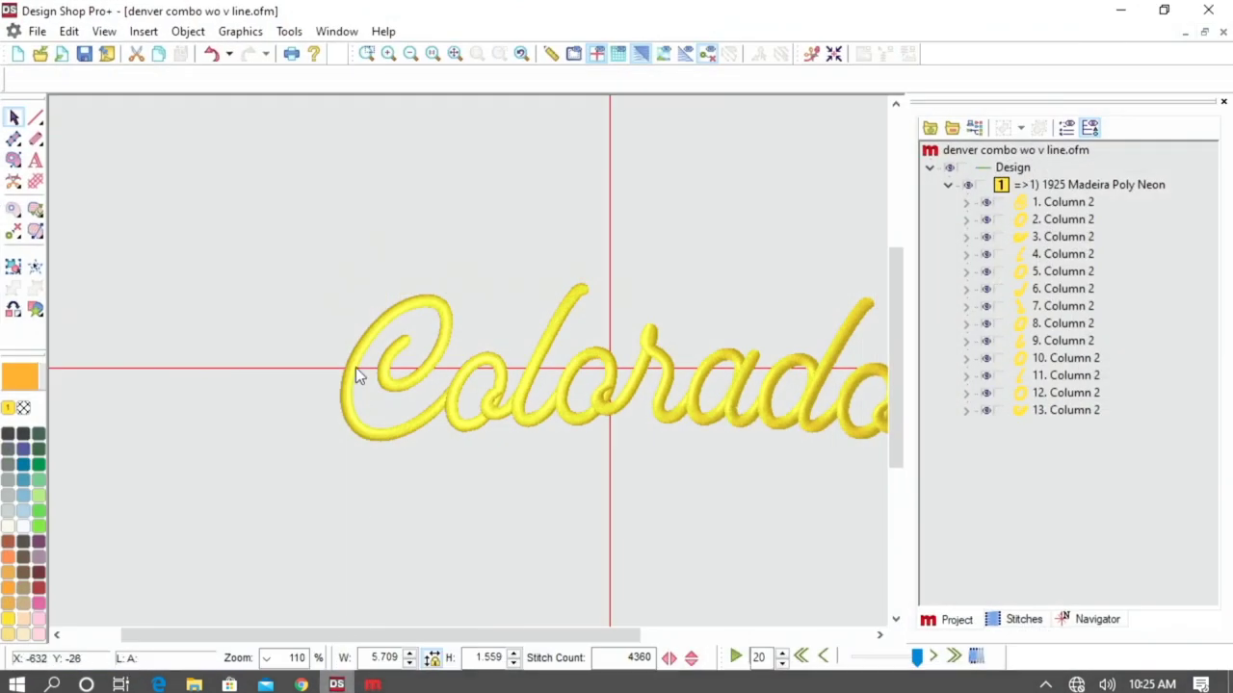
click(37, 31)
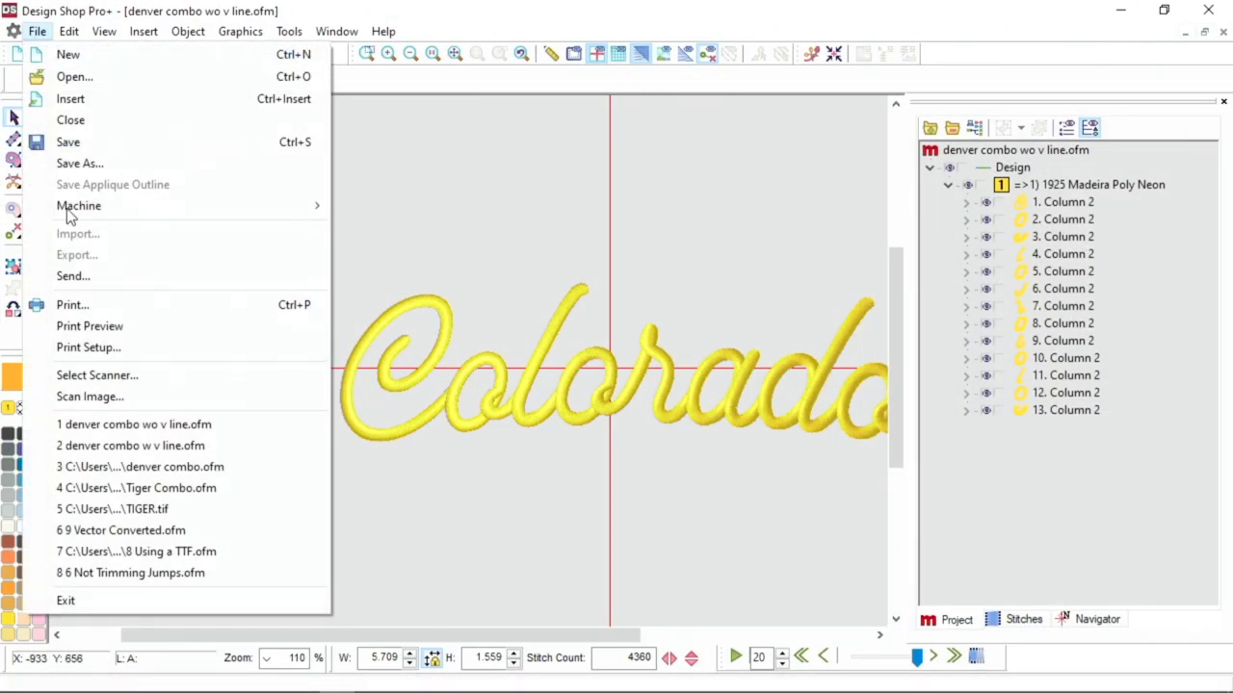
click(113, 449)
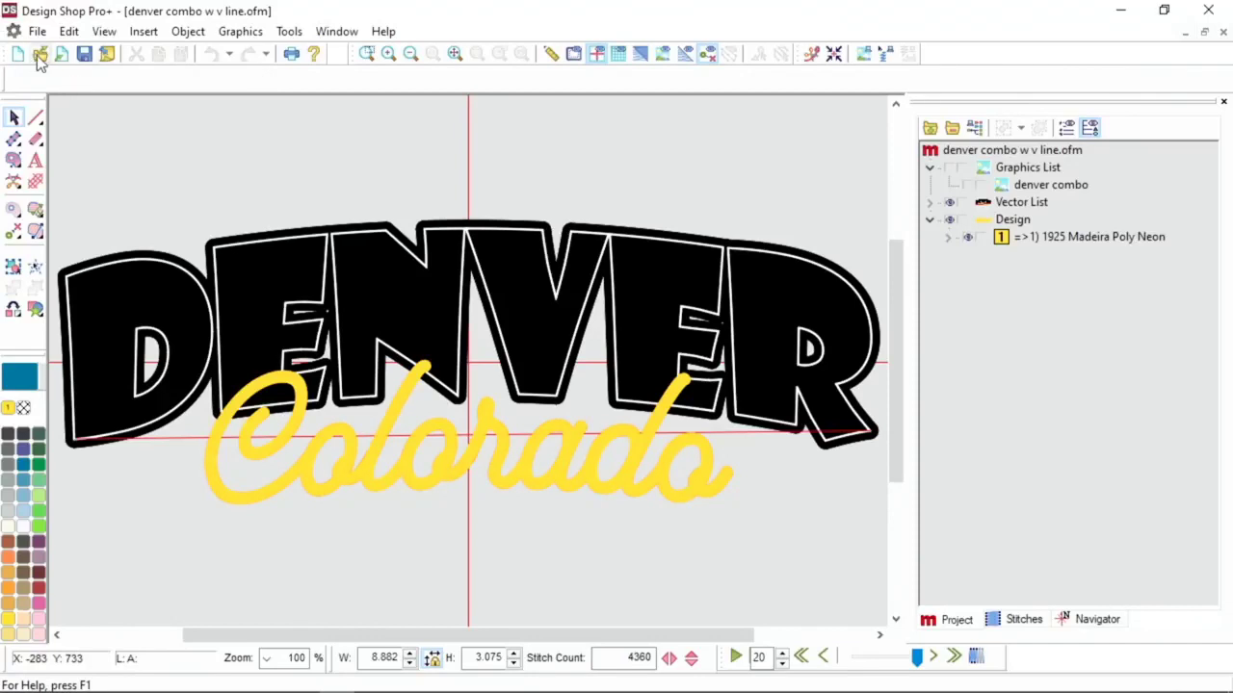
Step: Open 'Colorado map for bags 011520.ofm' from the Combo Artwork > Colorado Map folder
click(40, 56)
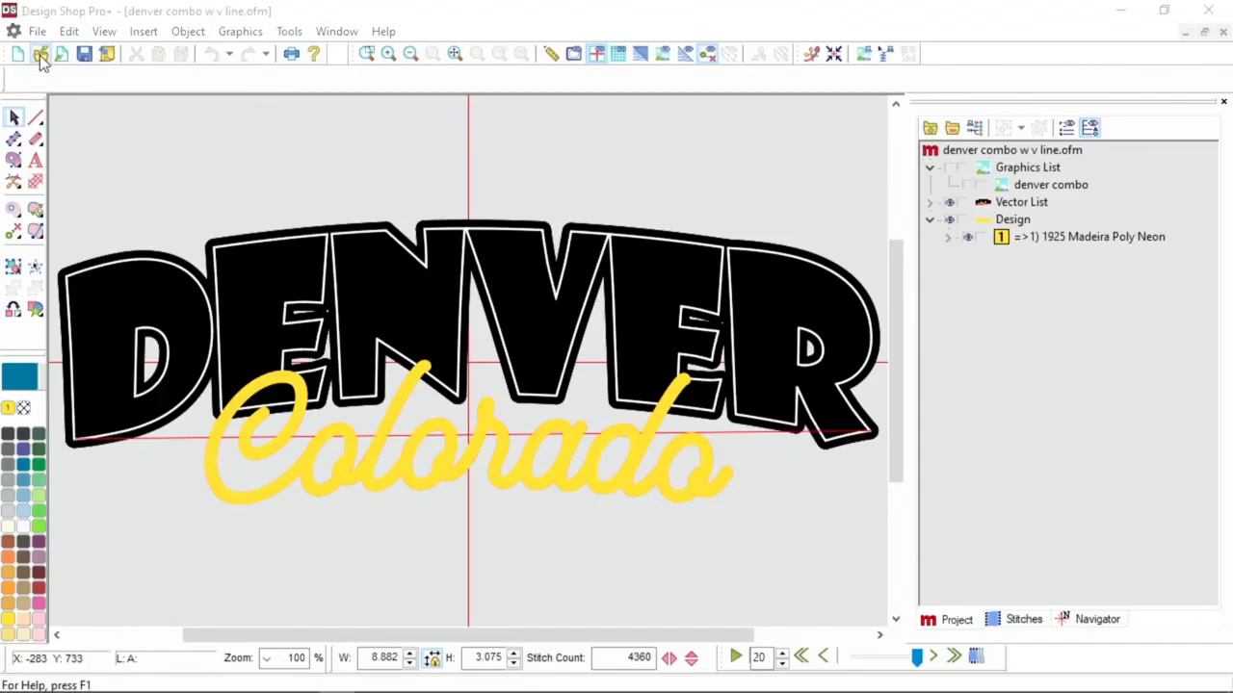
click(638, 155)
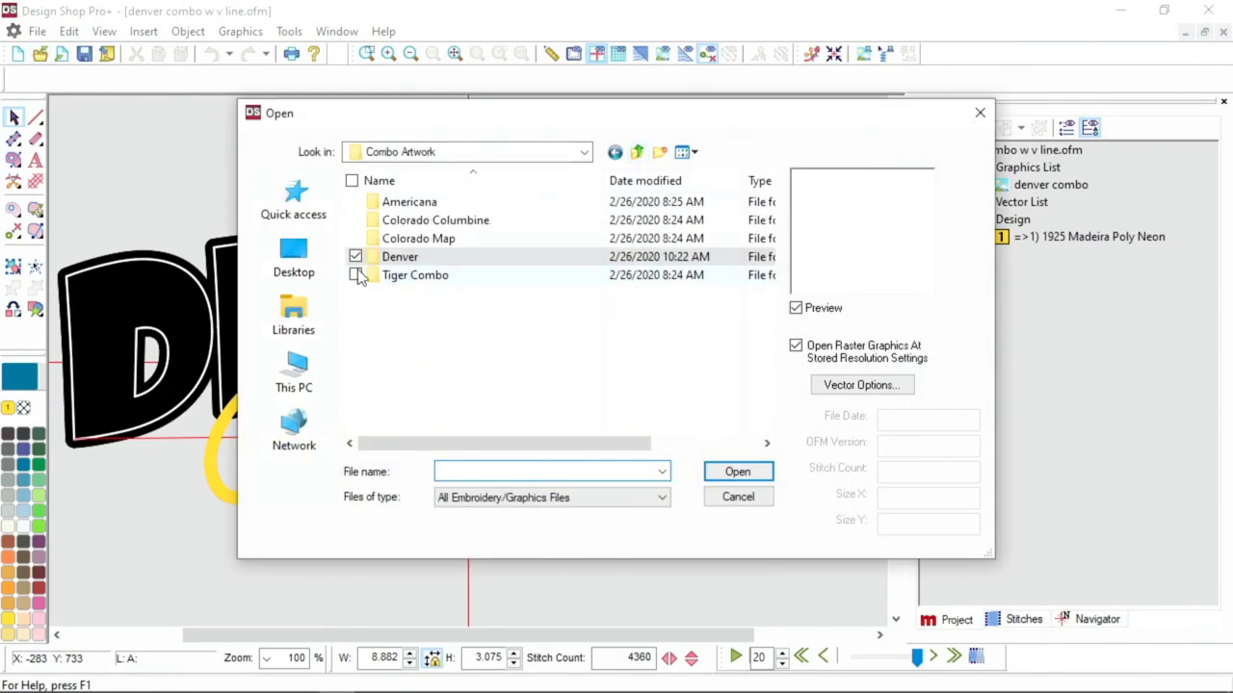
double_click(448, 241)
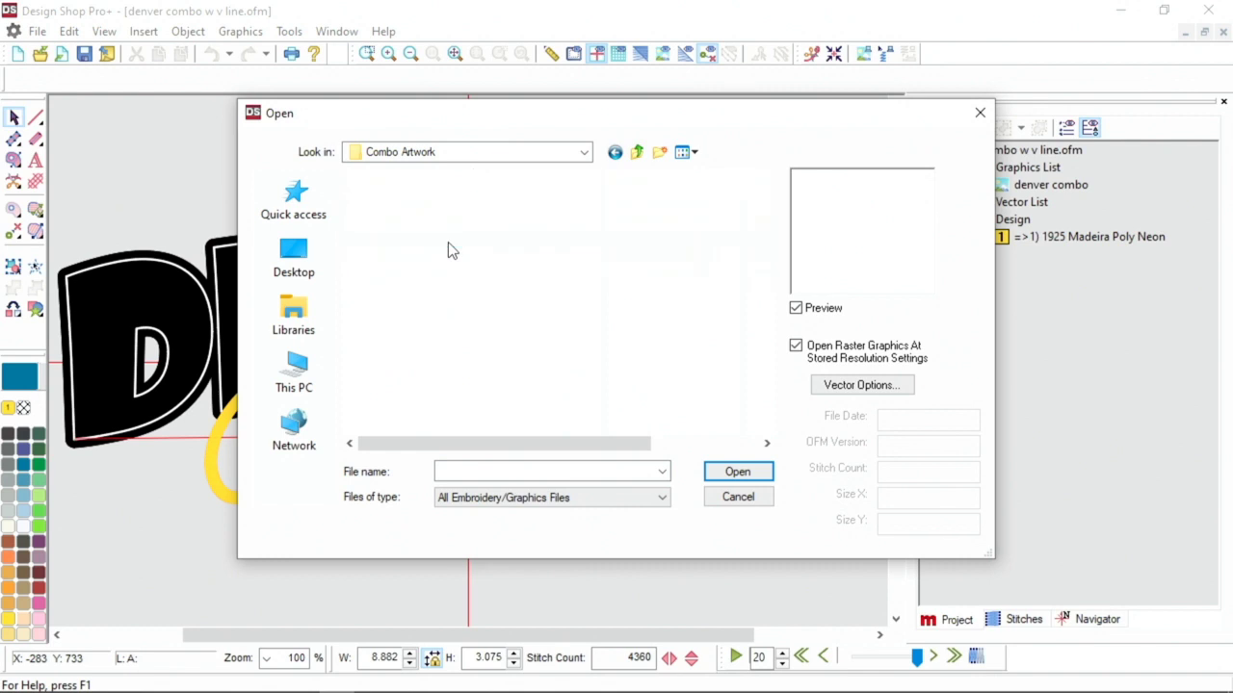
click(386, 242)
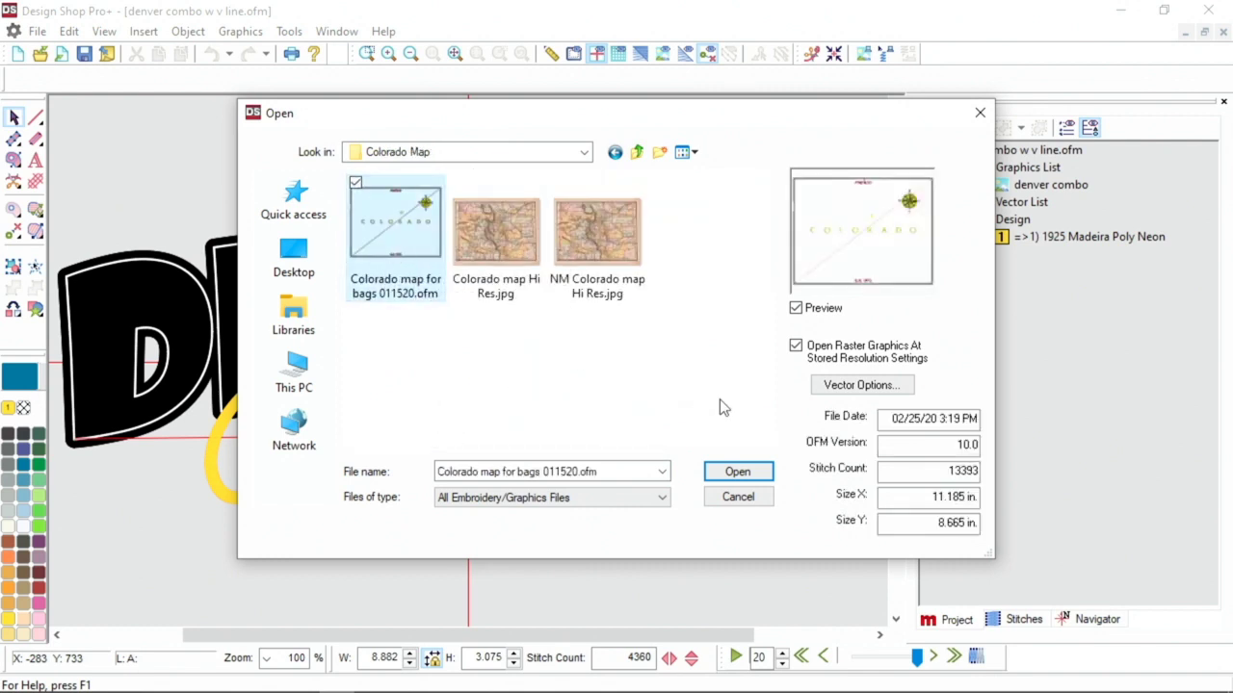
click(740, 471)
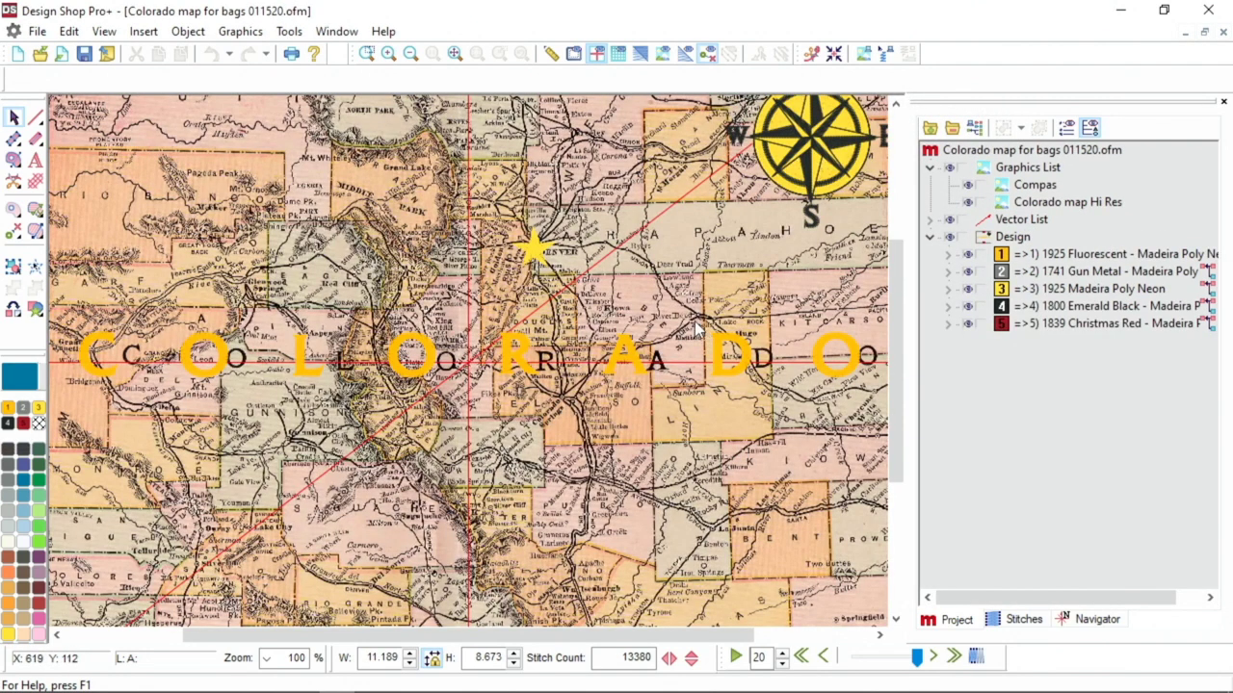
Step: Show the compass and lettering as realistic 3D stitches
click(639, 54)
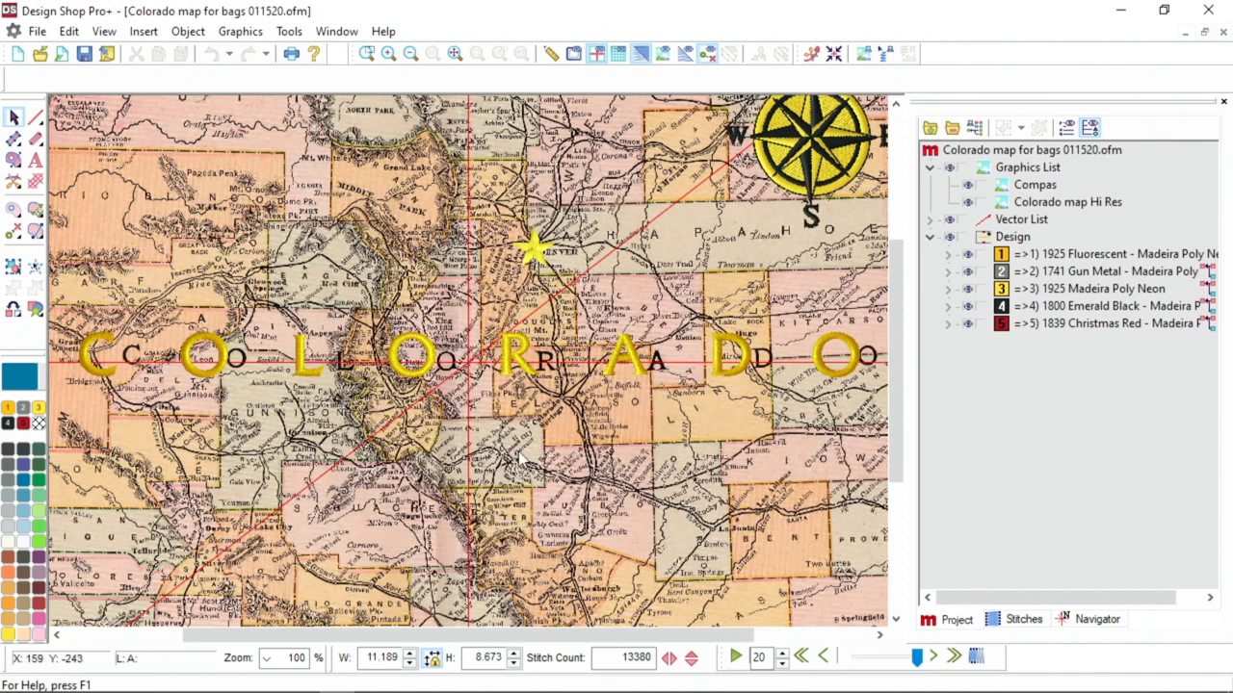
scroll(498, 459, down, 1)
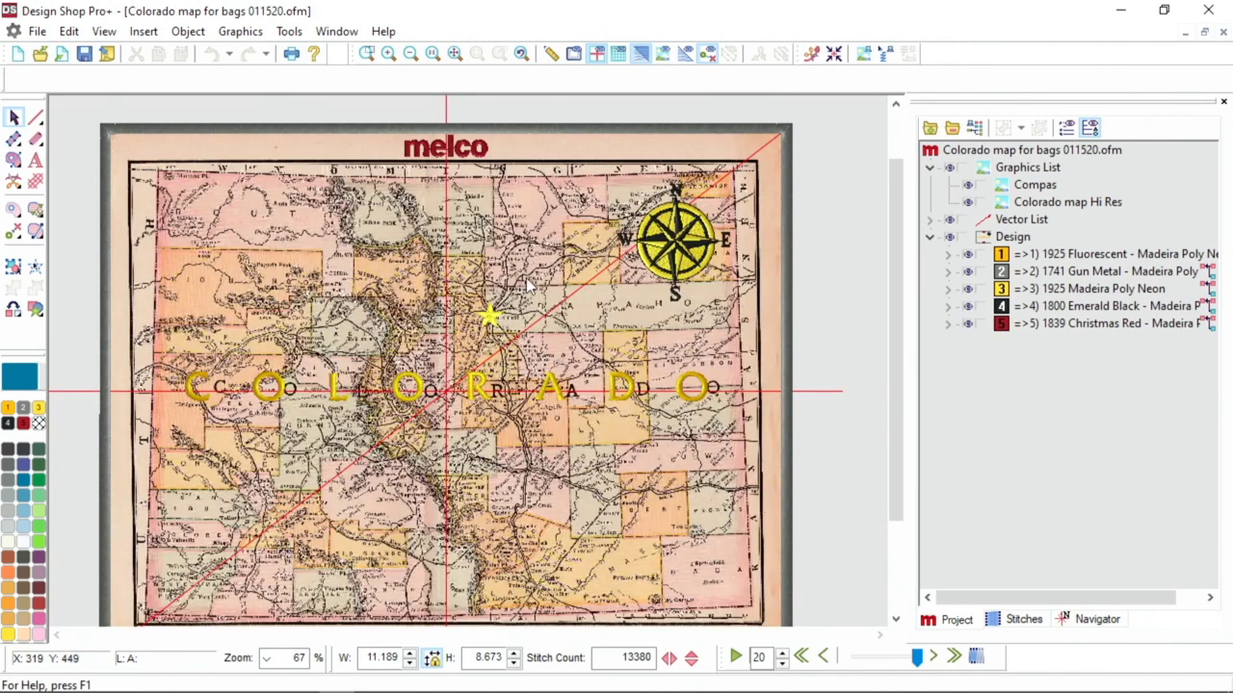
scroll(527, 274, down, 1)
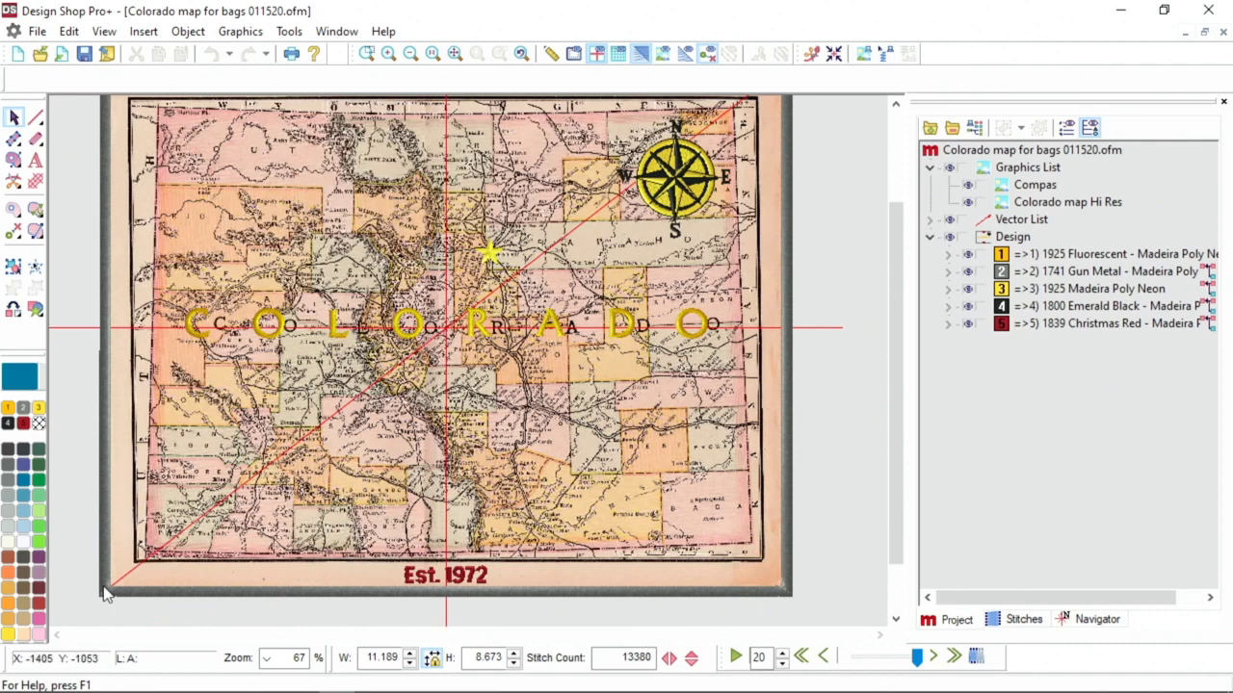
scroll(604, 258, up, 2)
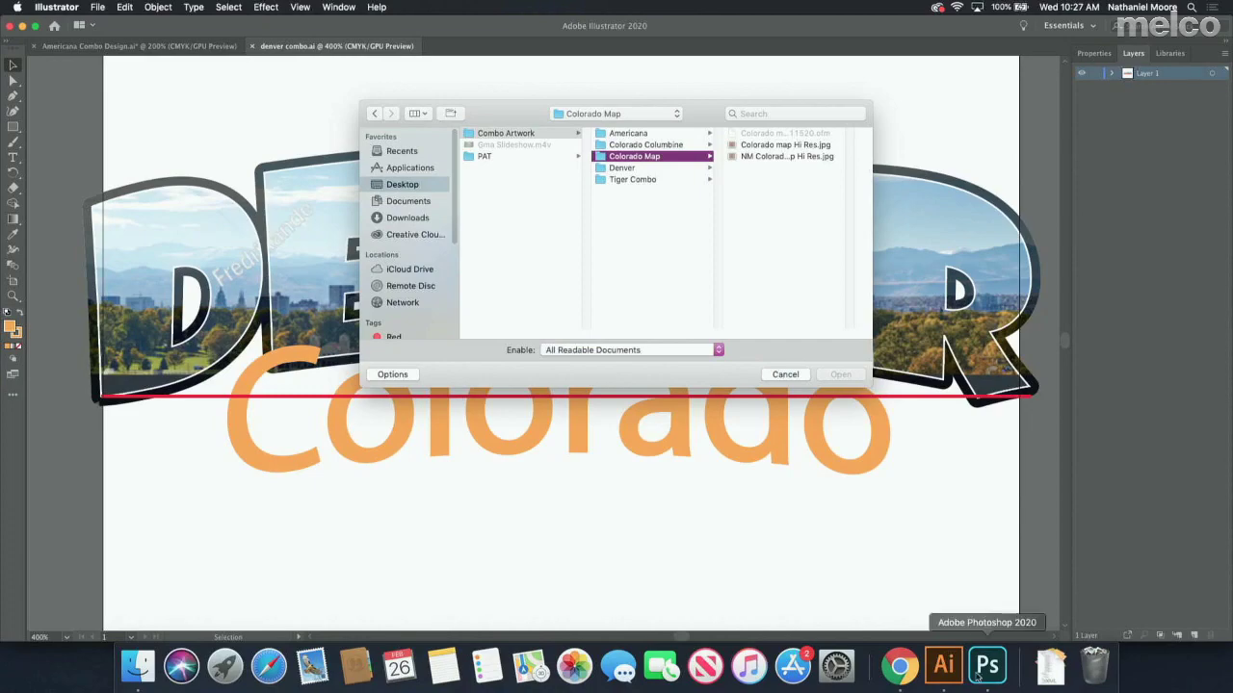
Step: Bring up the Colorado map in Photoshop, zoom in near the C, and pick Clone Stamp
click(987, 664)
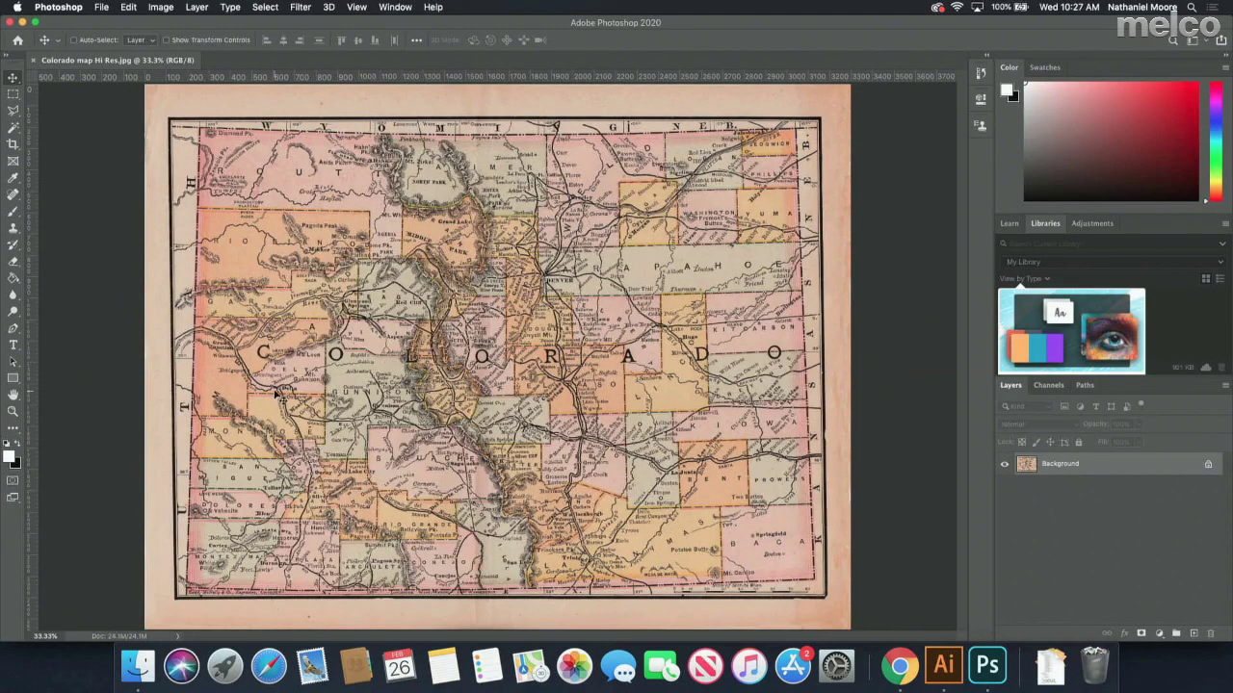
scroll(276, 355, up, 2)
scroll(277, 356, up, 3)
scroll(277, 355, up, 4)
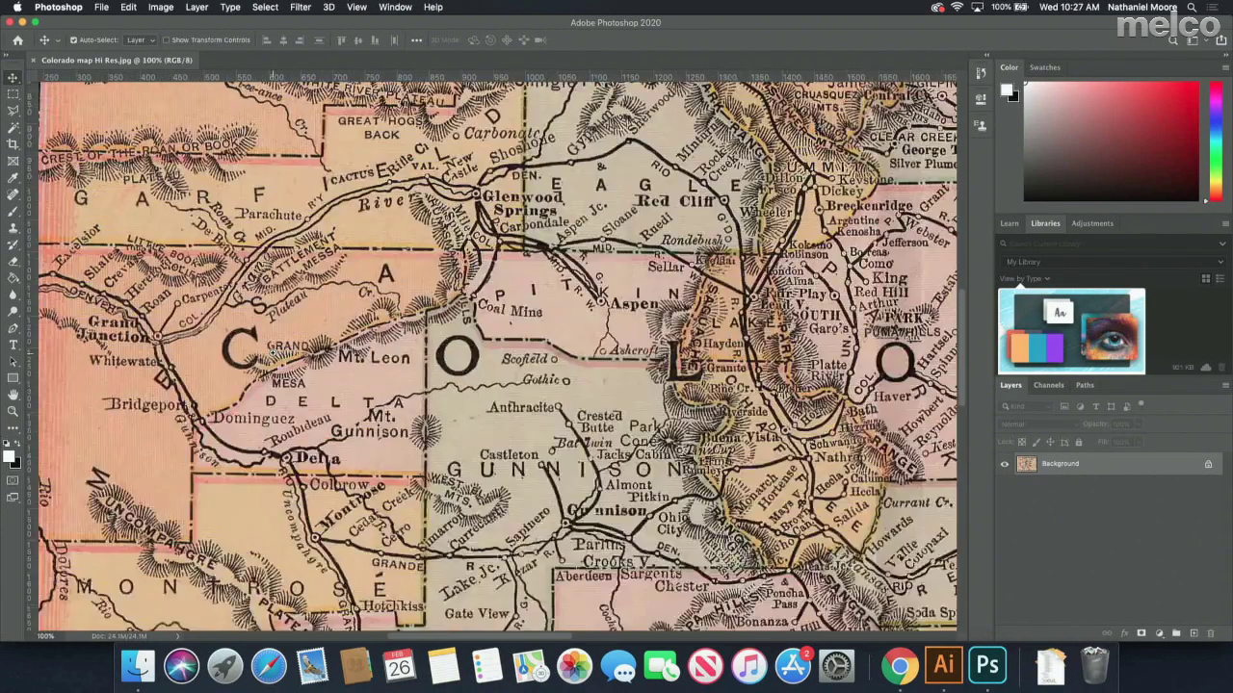
scroll(276, 355, up, 4)
scroll(276, 356, up, 2)
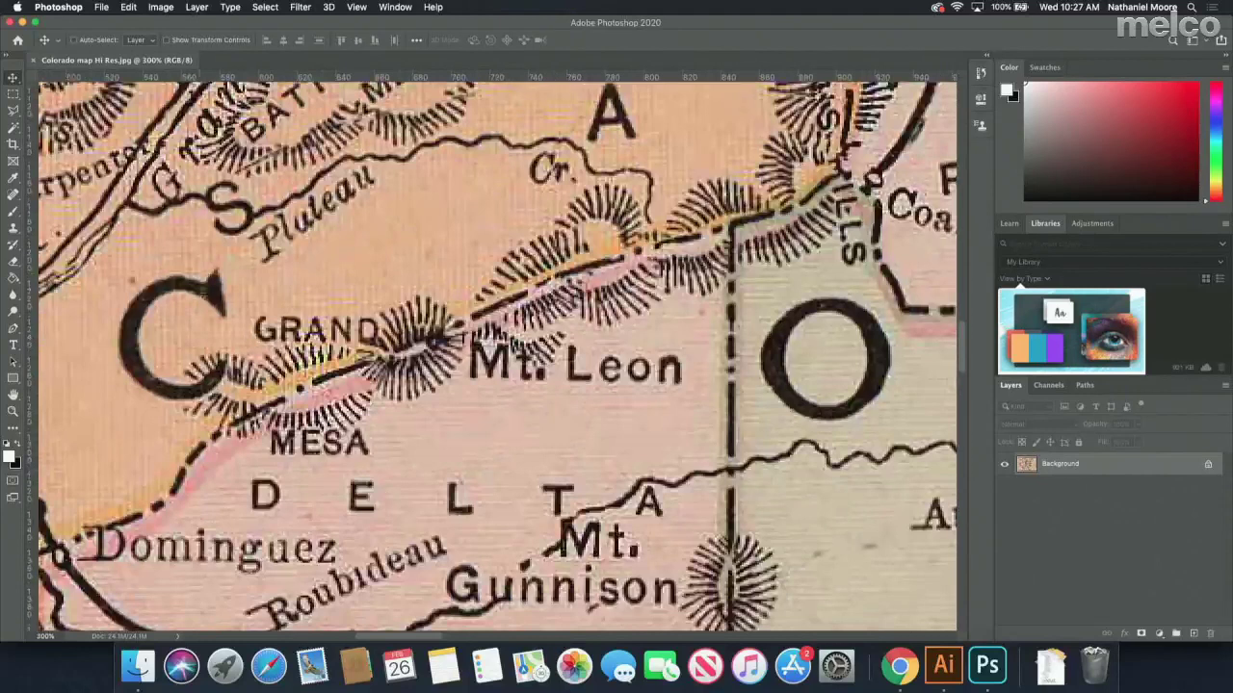
click(13, 228)
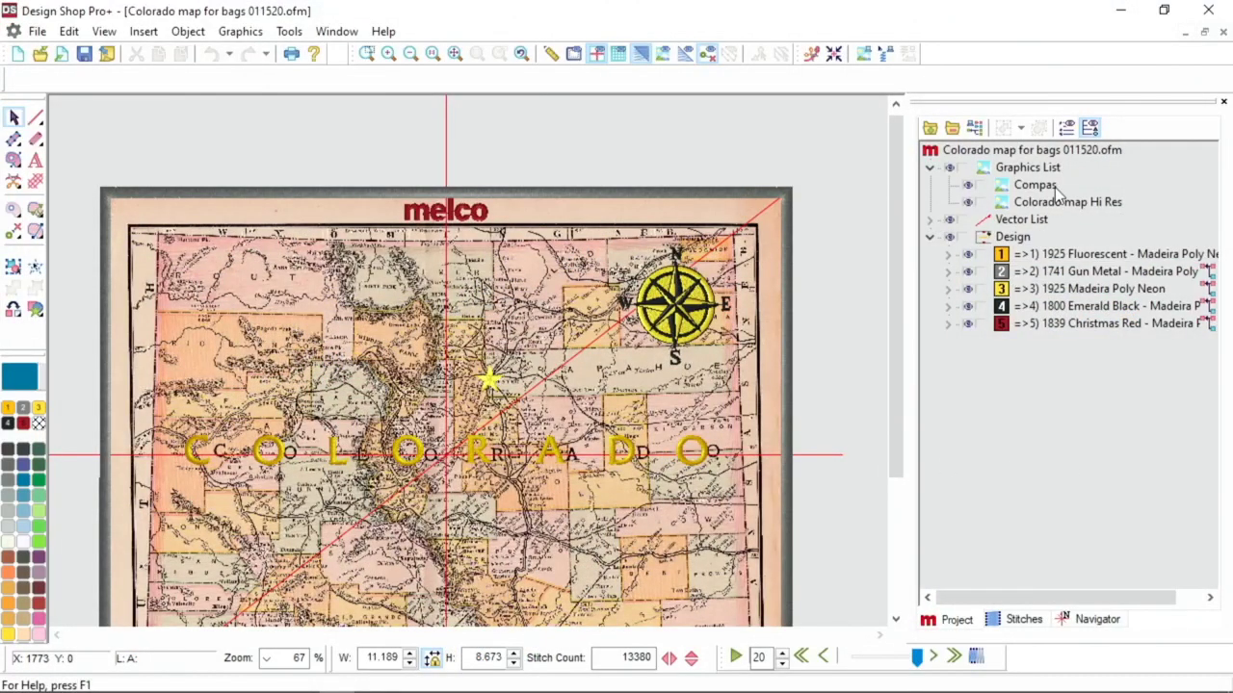
Step: Replace the Colorado map Hi Res background with NM Colorado map Hi Res.jpg
click(1056, 202)
key(Delete)
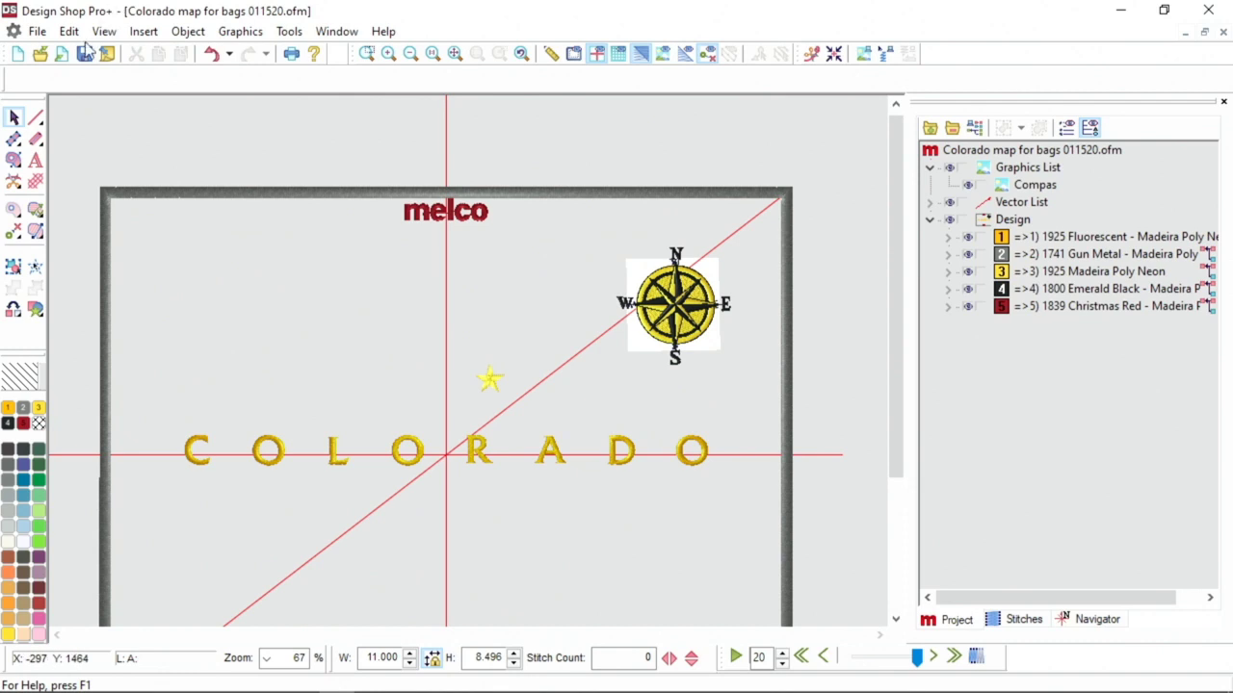
click(64, 55)
click(583, 241)
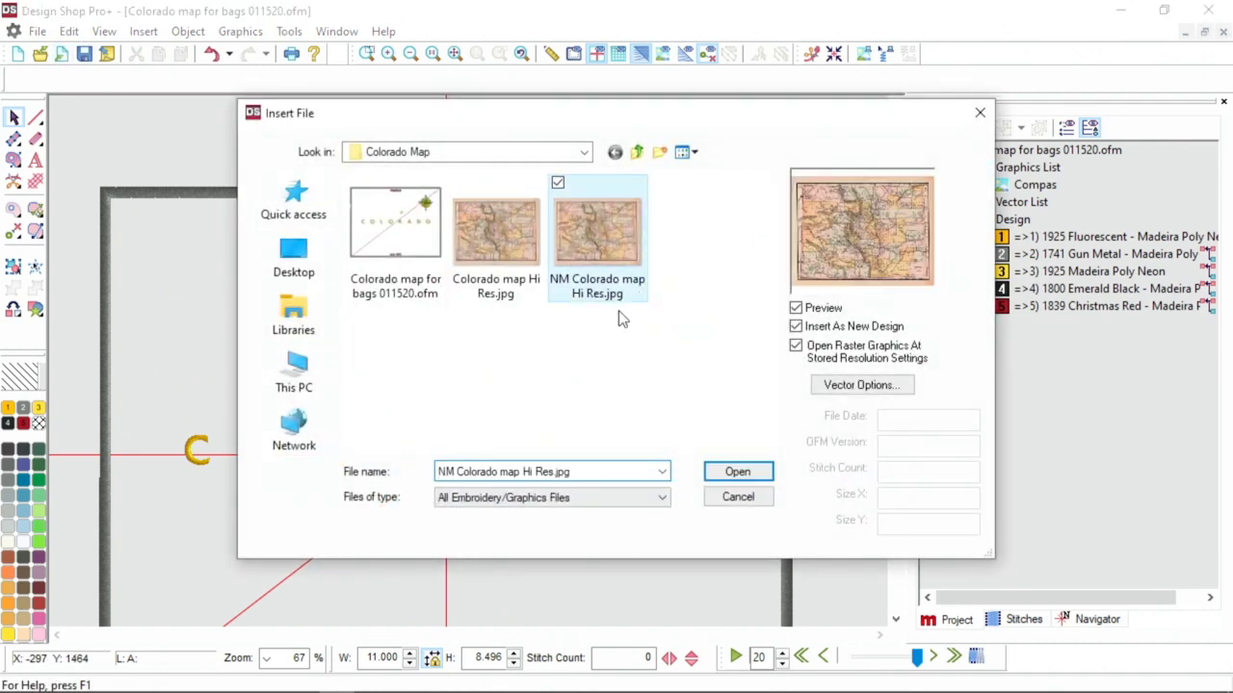
click(738, 472)
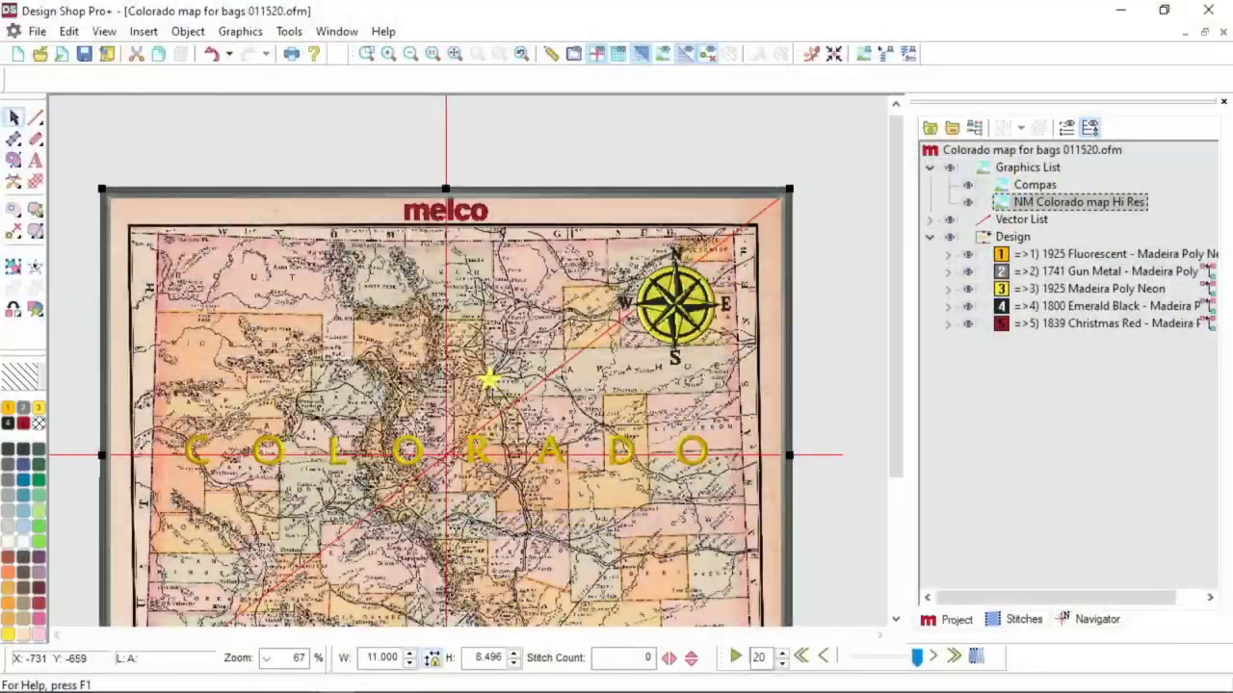
Step: Switch back to Melco OS to monitor the Colorado stitching progress
click(372, 679)
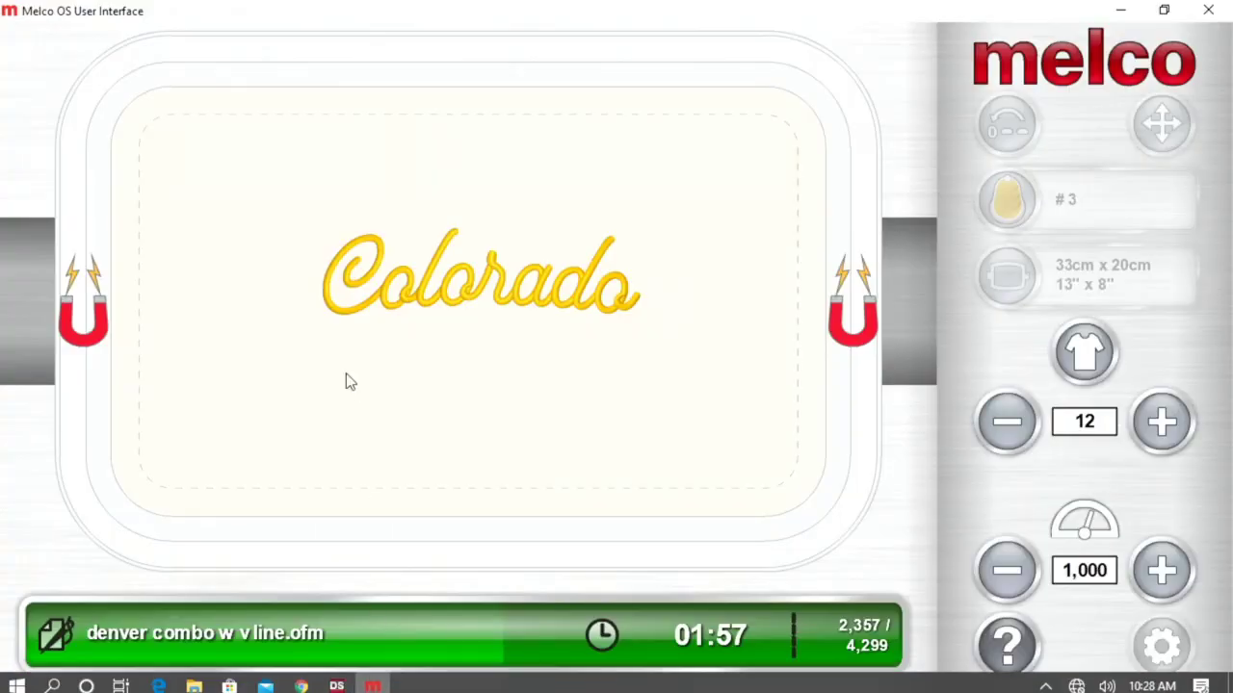